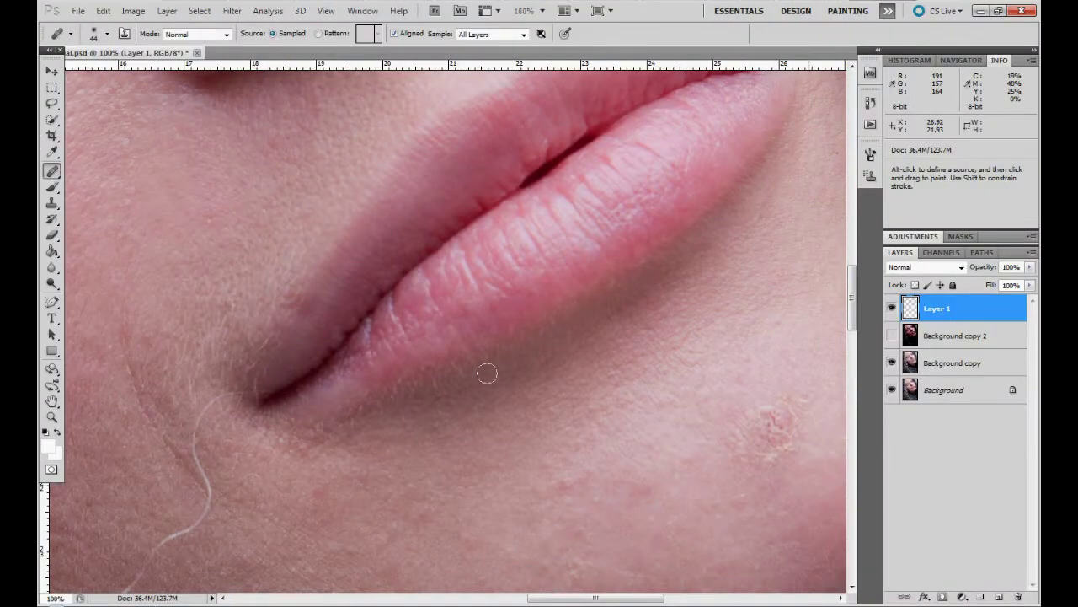
# Step: Inspect the skin around the mouth, nose and cheek, comparing it with Background copy 2 shown and hidden
pyautogui.moveTo(525, 404); pyautogui.dragTo(730, 262)
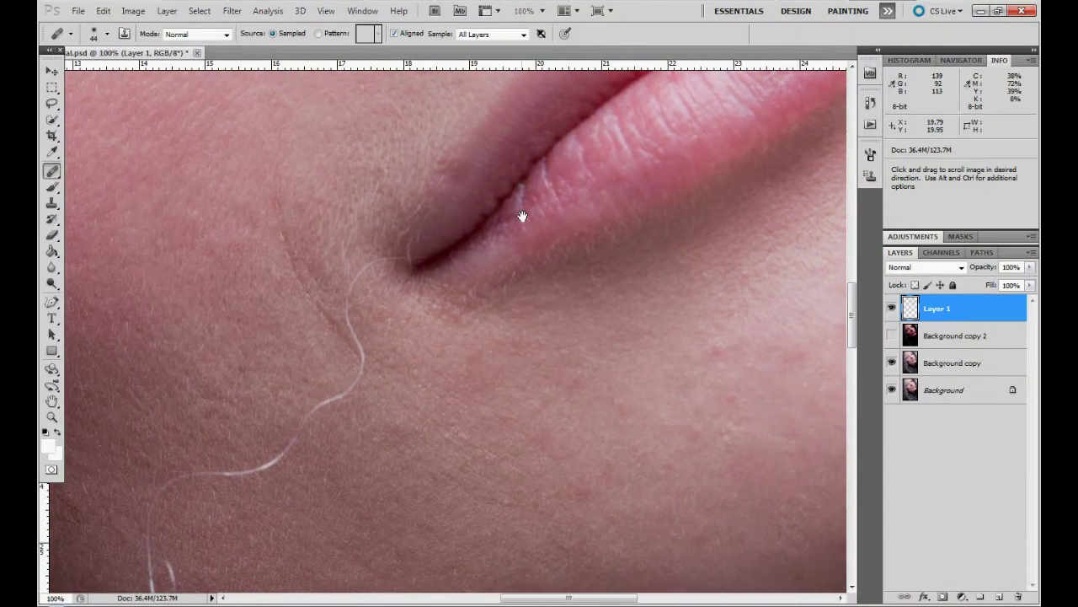
pyautogui.moveTo(523, 217); pyautogui.dragTo(578, 374)
pyautogui.moveTo(397, 117); pyautogui.dragTo(413, 312)
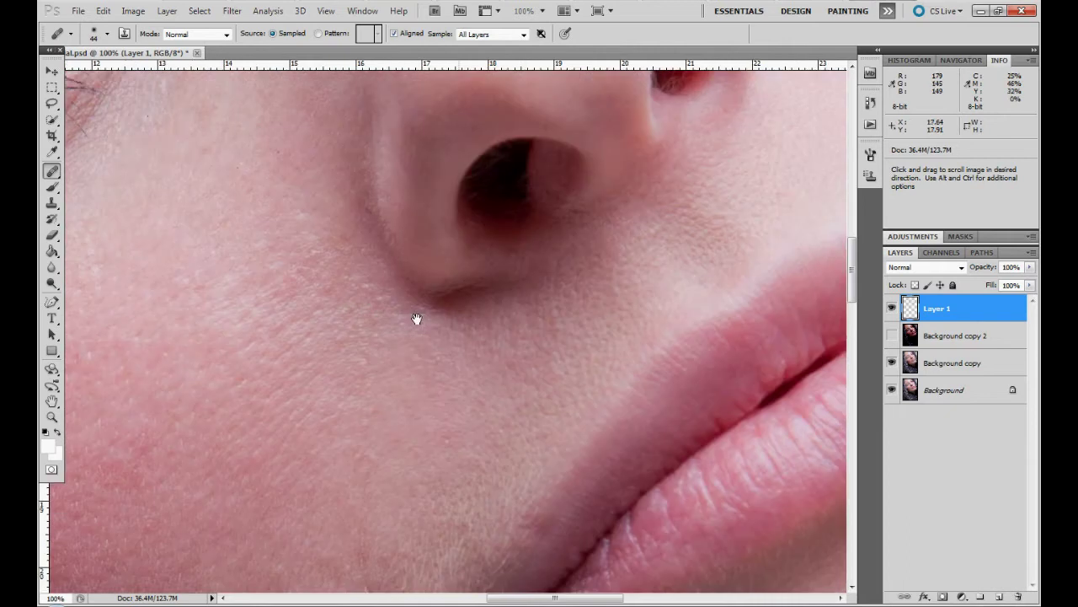
pyautogui.moveTo(332, 224); pyautogui.dragTo(308, 385)
pyautogui.moveTo(231, 259); pyautogui.dragTo(472, 216)
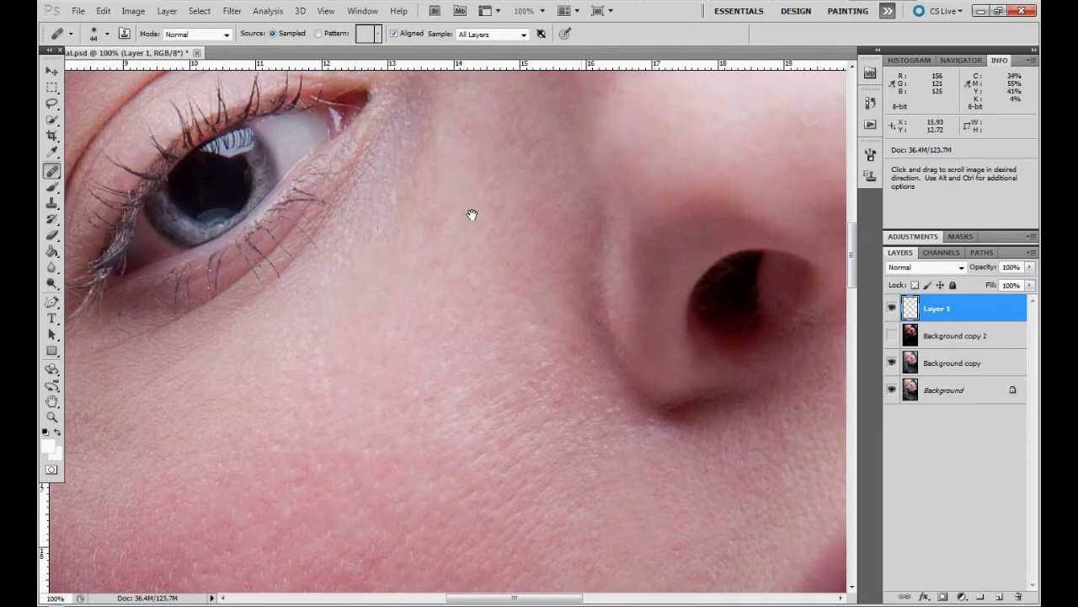
pyautogui.click(892, 336)
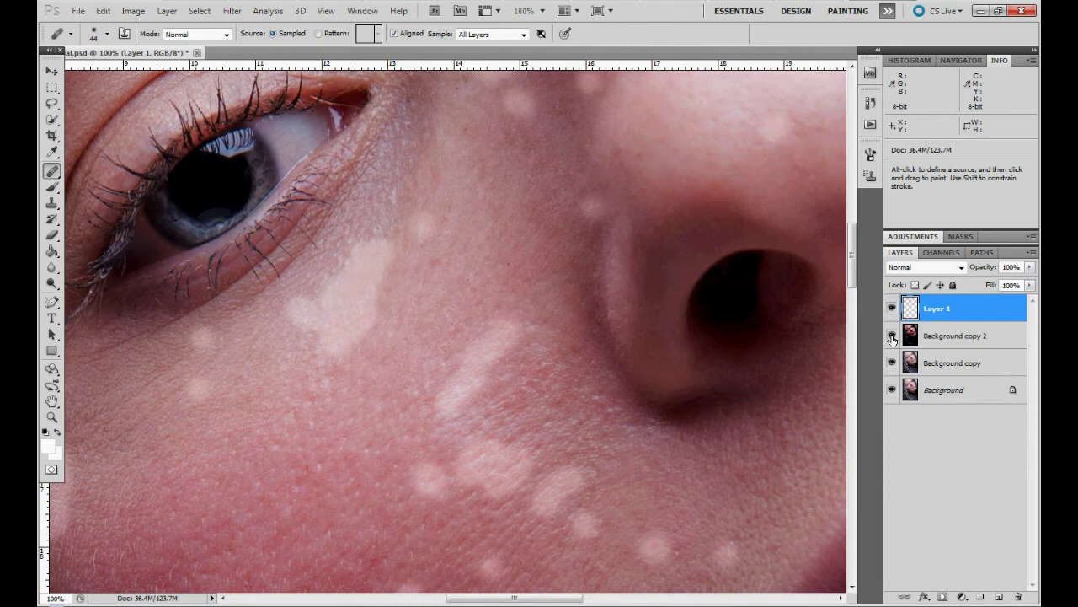
pyautogui.click(891, 337)
pyautogui.click(892, 337)
pyautogui.click(892, 337)
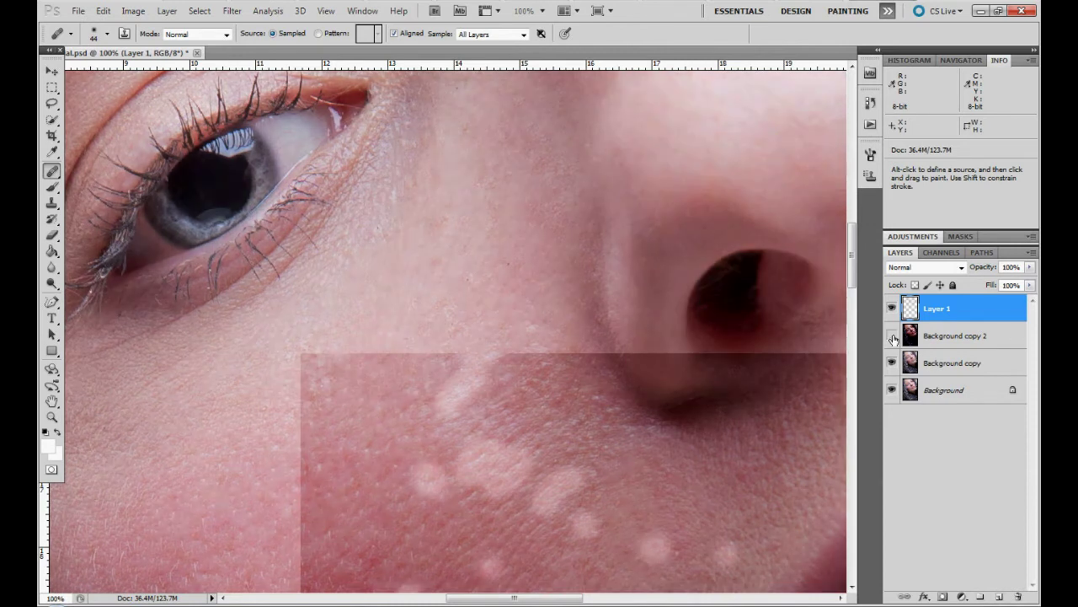
pyautogui.click(892, 337)
pyautogui.click(892, 337)
pyautogui.click(893, 337)
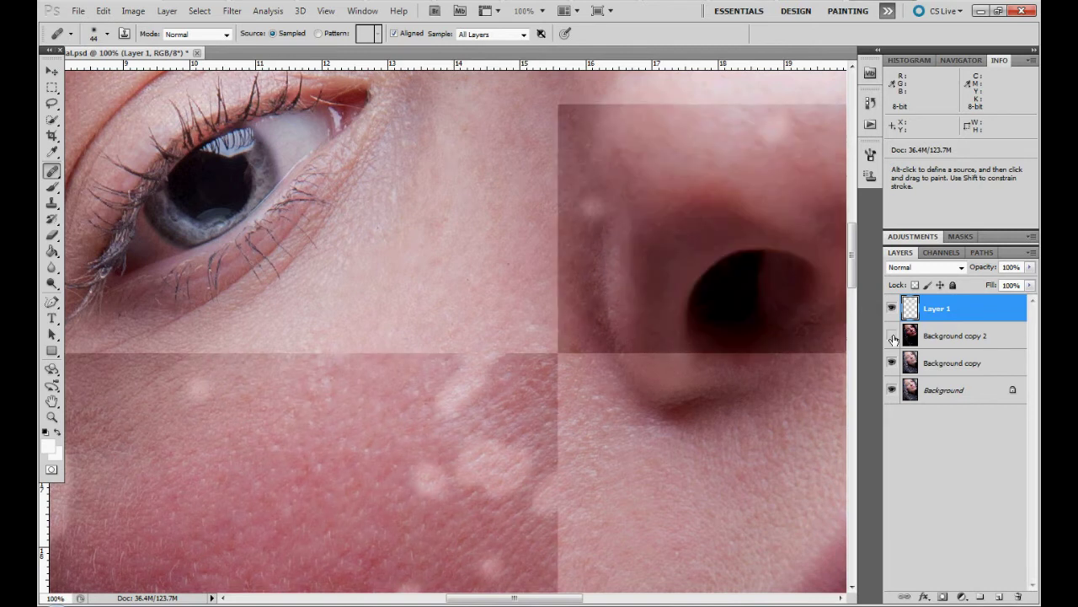
pyautogui.click(892, 337)
pyautogui.moveTo(621, 397); pyautogui.dragTo(409, 160)
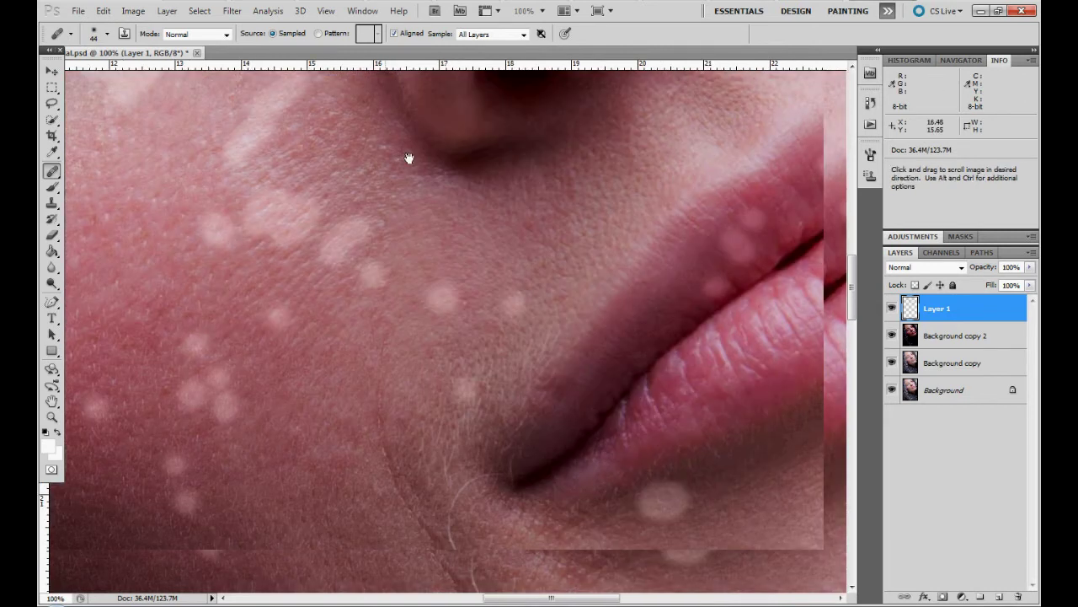
pyautogui.moveTo(437, 247); pyautogui.dragTo(471, 107)
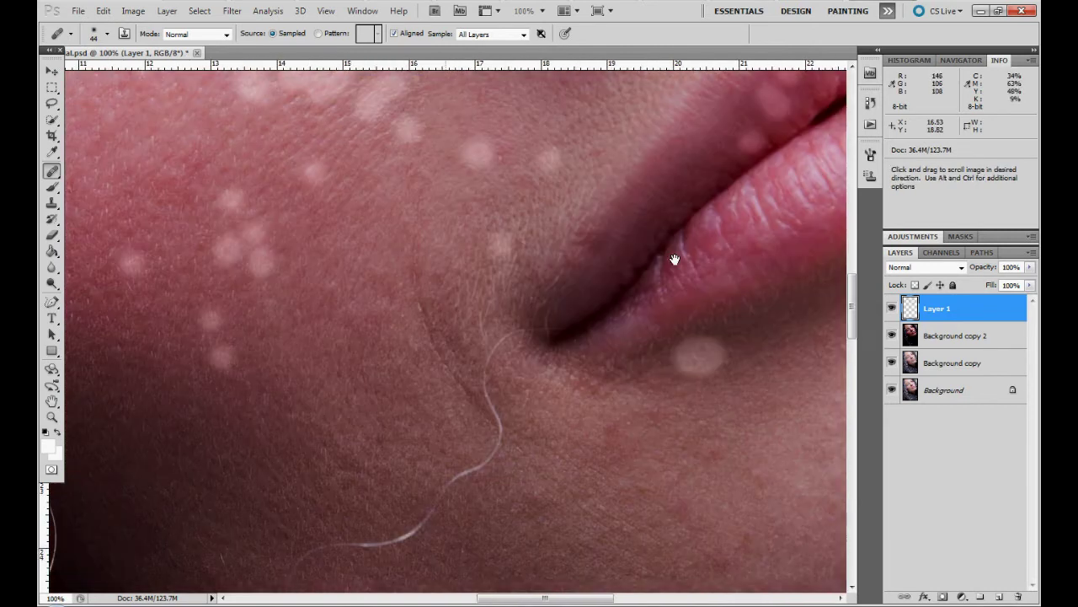
pyautogui.click(892, 337)
# Step: Try to heal the middle of the long stray hair below the mouth with adjacent skin, and undo it
pyautogui.moveTo(390, 289); pyautogui.dragTo(426, 154)
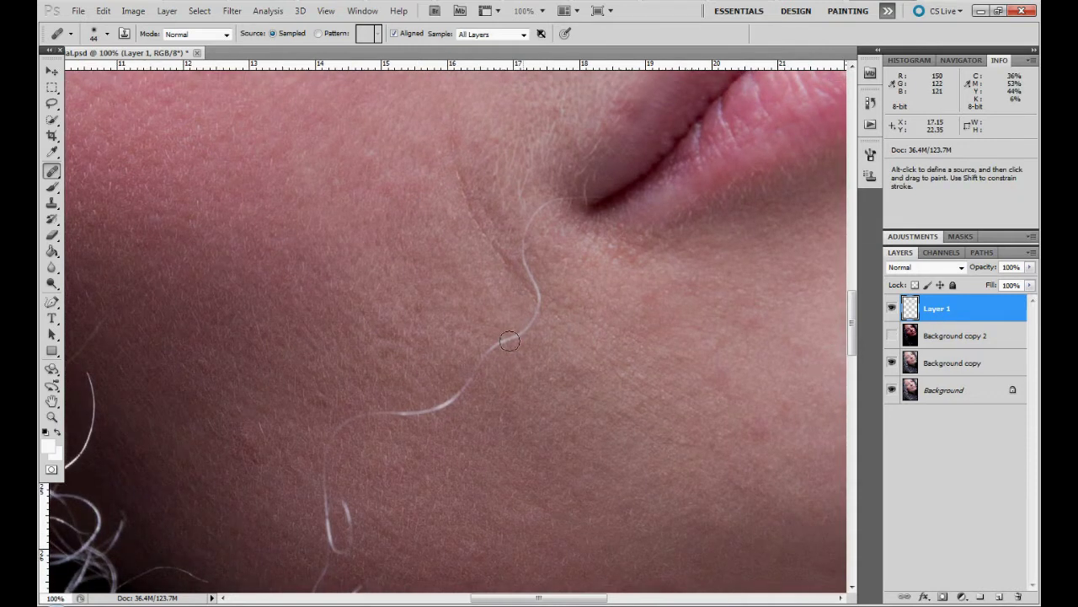
pyautogui.press('space')
pyautogui.moveTo(552, 317); pyautogui.dragTo(487, 243)
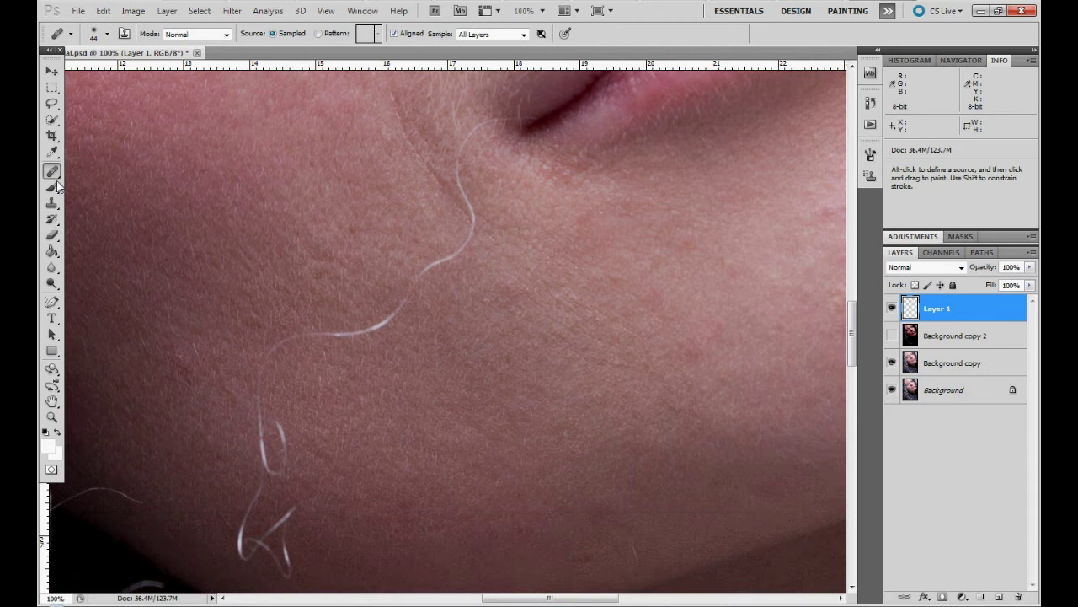
pyautogui.keyDown('alt'); pyautogui.click(436, 299); pyautogui.keyUp('alt')
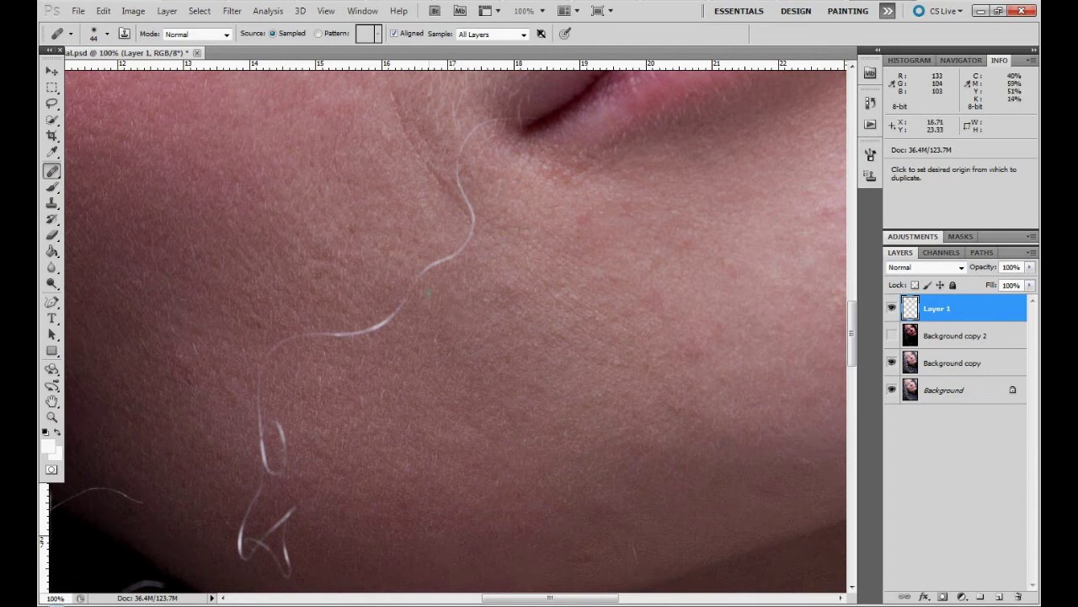
pyautogui.moveTo(410, 291); pyautogui.dragTo(381, 323)
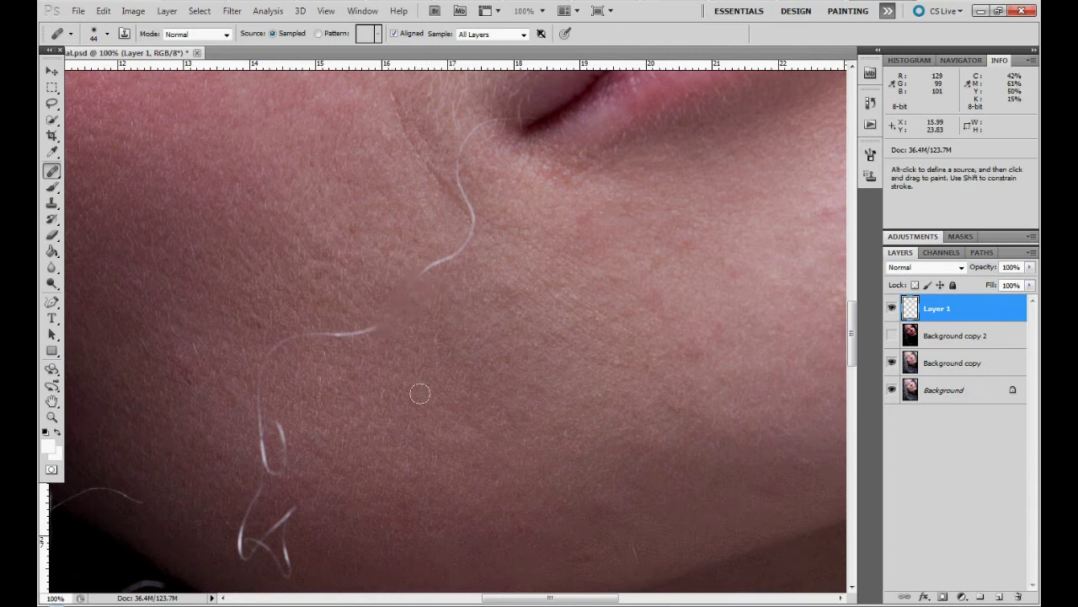
pyautogui.hotkey('ctrl', 'z')
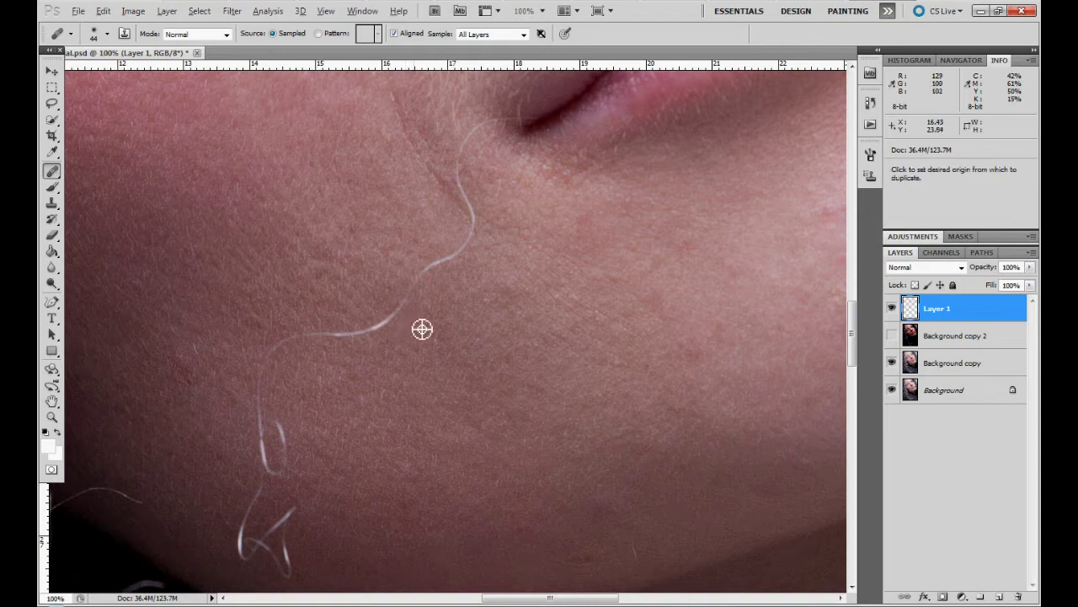
# Step: Heal away the middle stretch of the long stray hair and the short strand below it, sampling nearby skin
pyautogui.keyDown('alt'); pyautogui.click(426, 324); pyautogui.keyUp('alt')
pyautogui.moveTo(393, 314)
pyautogui.mouseDown()
pyautogui.moveTo(352, 332)
pyautogui.moveTo(317, 330)
pyautogui.moveTo(262, 375)
pyautogui.mouseUp()
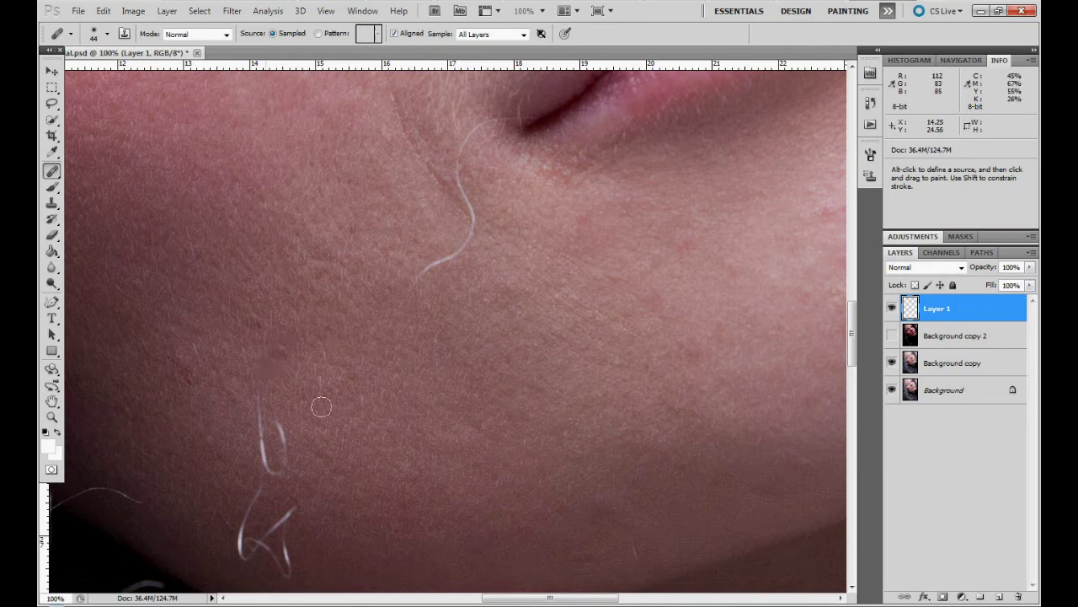
pyautogui.keyDown('alt'); pyautogui.click(312, 441); pyautogui.keyUp('alt')
pyautogui.moveTo(288, 424)
pyautogui.mouseDown()
pyautogui.moveTo(281, 456)
pyautogui.moveTo(284, 416)
pyautogui.mouseUp()
pyautogui.keyDown('alt'); pyautogui.click(356, 442); pyautogui.keyUp('alt')
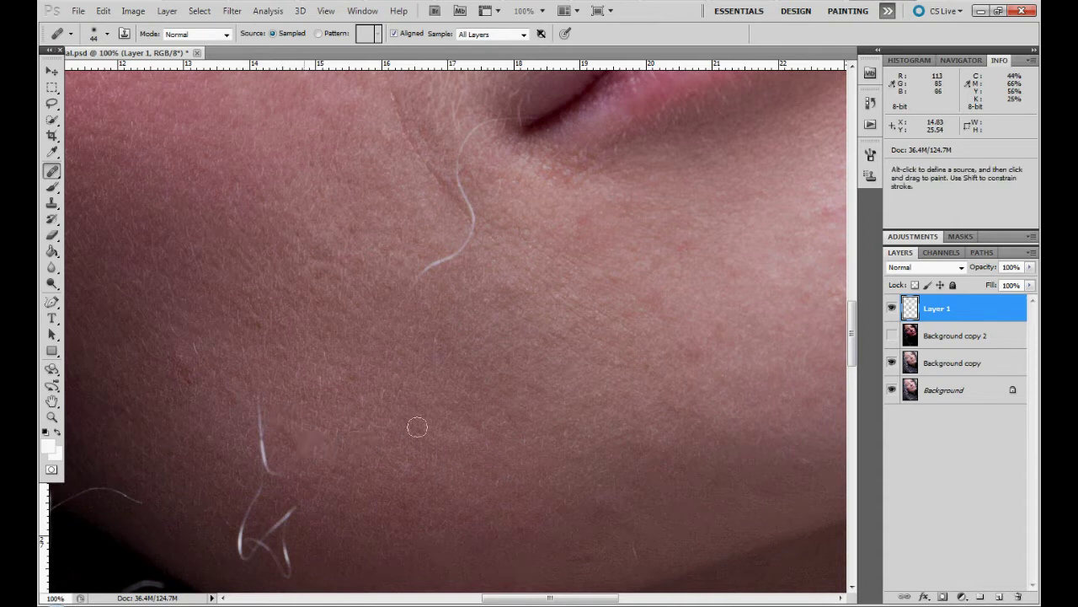
# Step: Set the 44 px healing brush's hardness to 100% and heal the thin vertical strand on the lower cheek
pyautogui.moveTo(344, 409); pyautogui.dragTo(402, 277)
pyautogui.rightClick(294, 302)
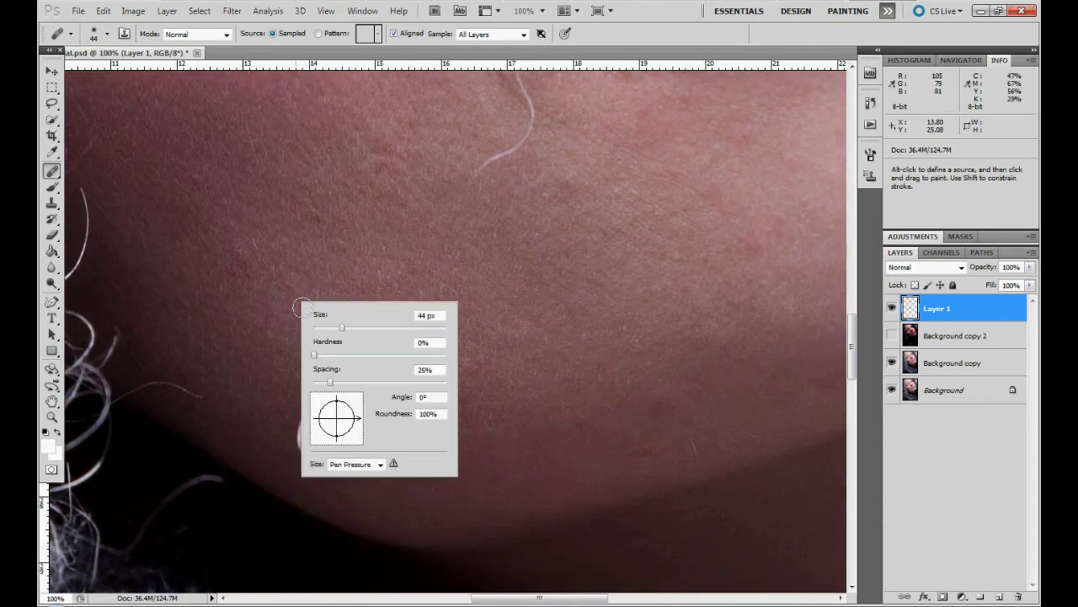
pyautogui.press('Tab')
pyautogui.press('Return')
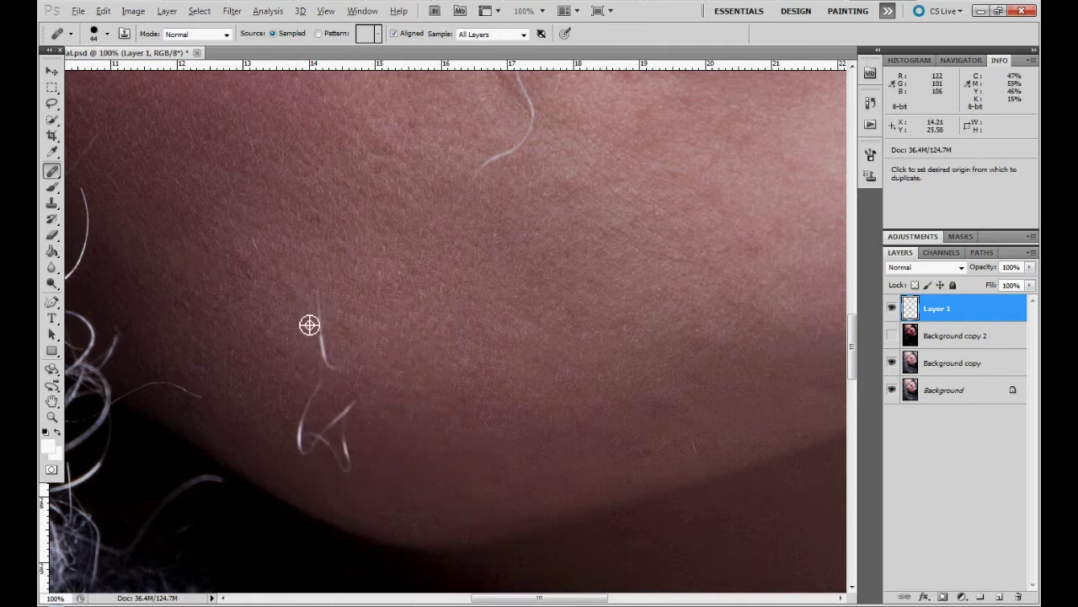
pyautogui.keyDown('alt'); pyautogui.click(305, 292); pyautogui.keyUp('alt')
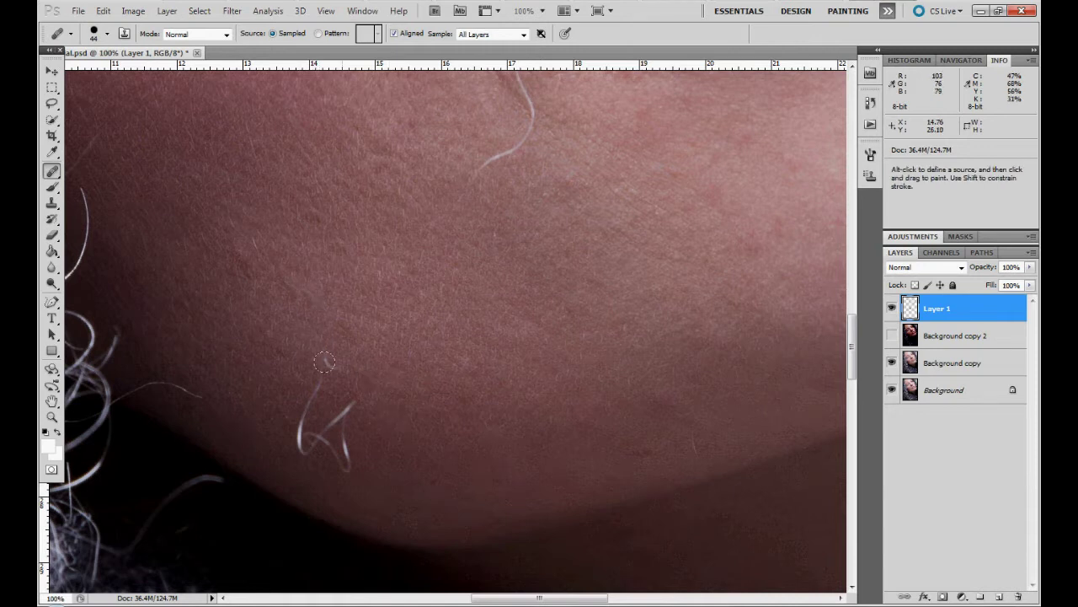
pyautogui.rightClick(544, 321)
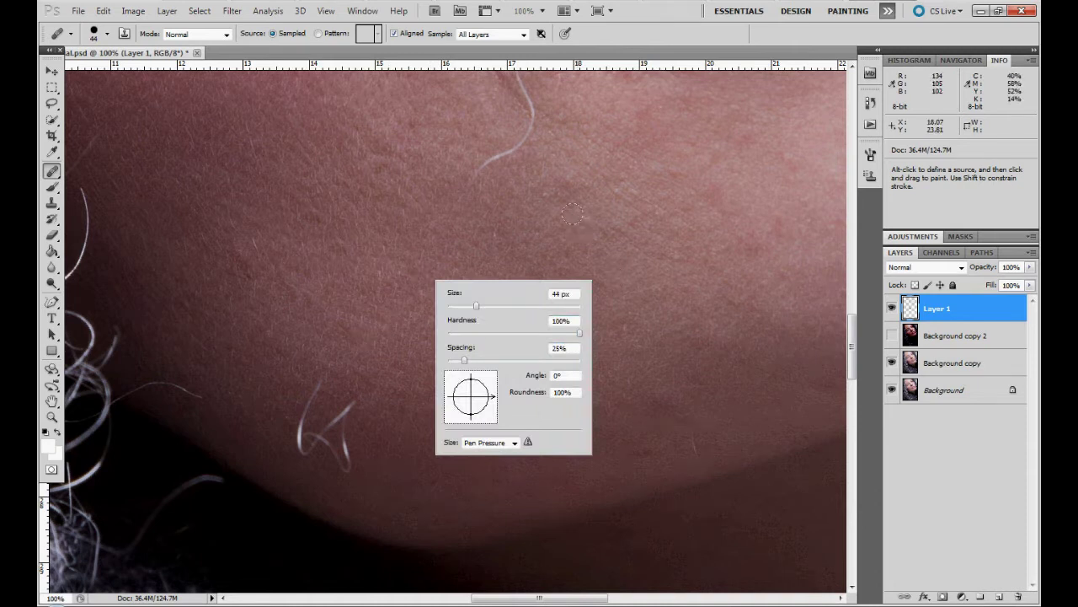
pyautogui.click(471, 224)
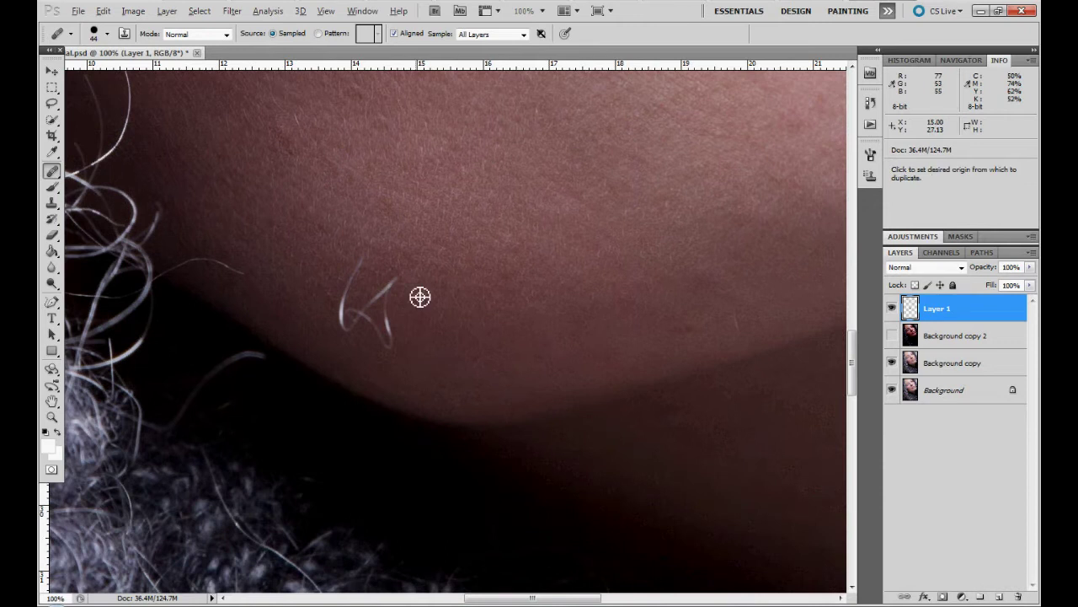
# Step: Heal away the crossed curly hairs just above the jawline with skin sampled from both sides of them
pyautogui.keyDown('alt'); pyautogui.click(419, 296); pyautogui.keyUp('alt')
pyautogui.moveTo(395, 283)
pyautogui.mouseDown()
pyautogui.moveTo(387, 294)
pyautogui.moveTo(399, 337)
pyautogui.mouseUp()
pyautogui.click(387, 338)
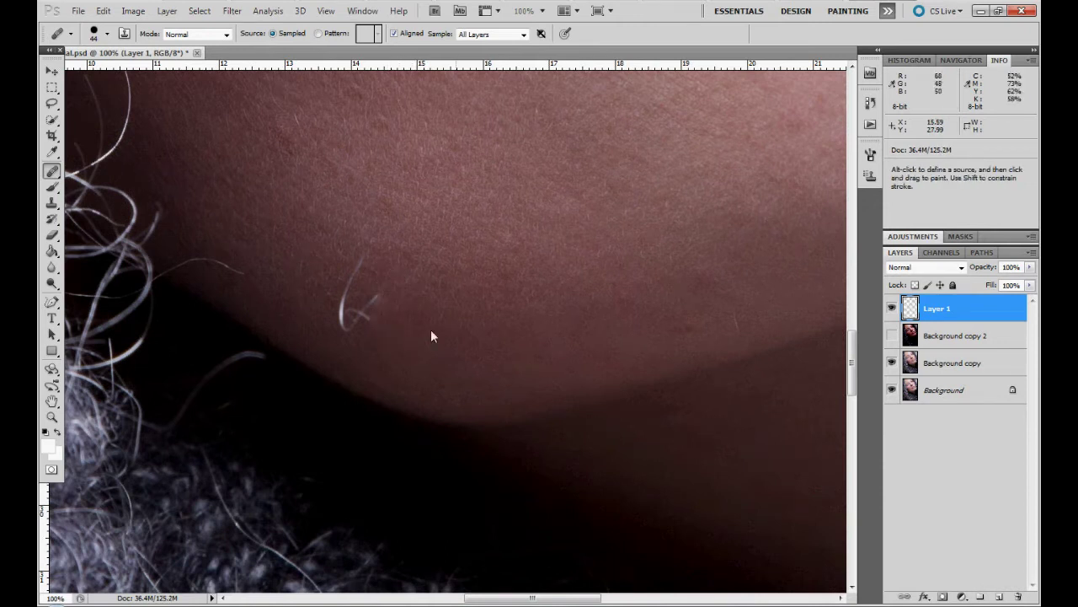
pyautogui.keyDown('alt'); pyautogui.click(338, 259); pyautogui.keyUp('alt')
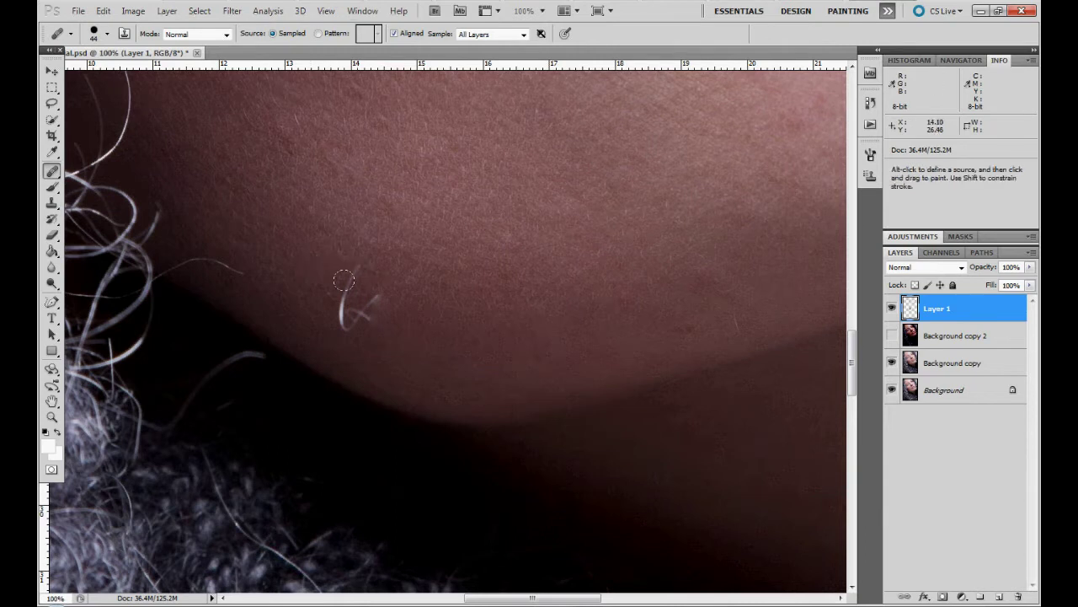
pyautogui.moveTo(363, 265)
pyautogui.mouseDown()
pyautogui.moveTo(339, 320)
pyautogui.moveTo(360, 307)
pyautogui.moveTo(357, 297)
pyautogui.moveTo(366, 319)
pyautogui.moveTo(380, 294)
pyautogui.mouseUp()
pyautogui.keyDown('alt'); pyautogui.click(400, 349); pyautogui.keyUp('alt')
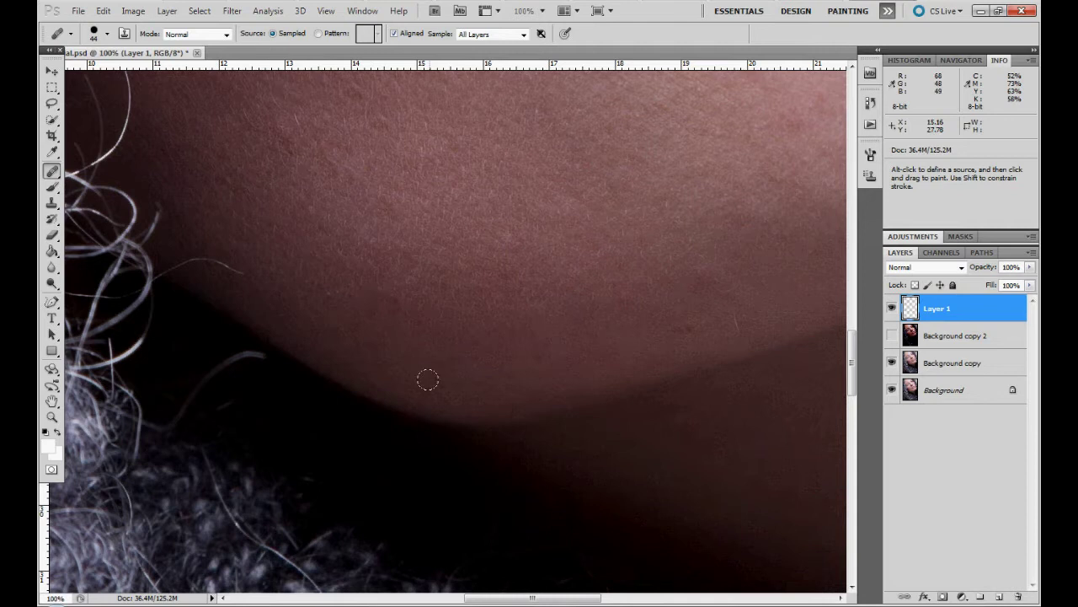
# Step: Touch up the healed skin above the jawline and a patch on the shaded lower cheek with the healing brush
pyautogui.click(470, 394)
pyautogui.keyDown('alt'); pyautogui.click(452, 322); pyautogui.keyUp('alt')
pyautogui.click(396, 321)
pyautogui.click(414, 284)
pyautogui.moveTo(375, 261); pyautogui.dragTo(400, 308)
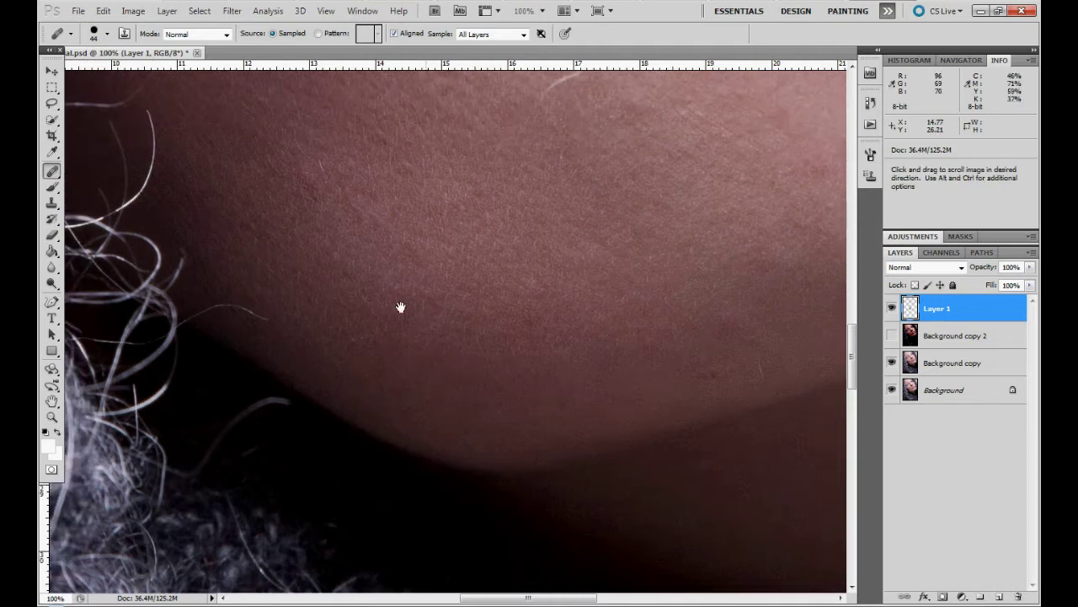
pyautogui.click(335, 320)
pyautogui.moveTo(558, 182)
pyautogui.mouseDown()
pyautogui.moveTo(530, 274)
pyautogui.moveTo(545, 299)
pyautogui.mouseUp()
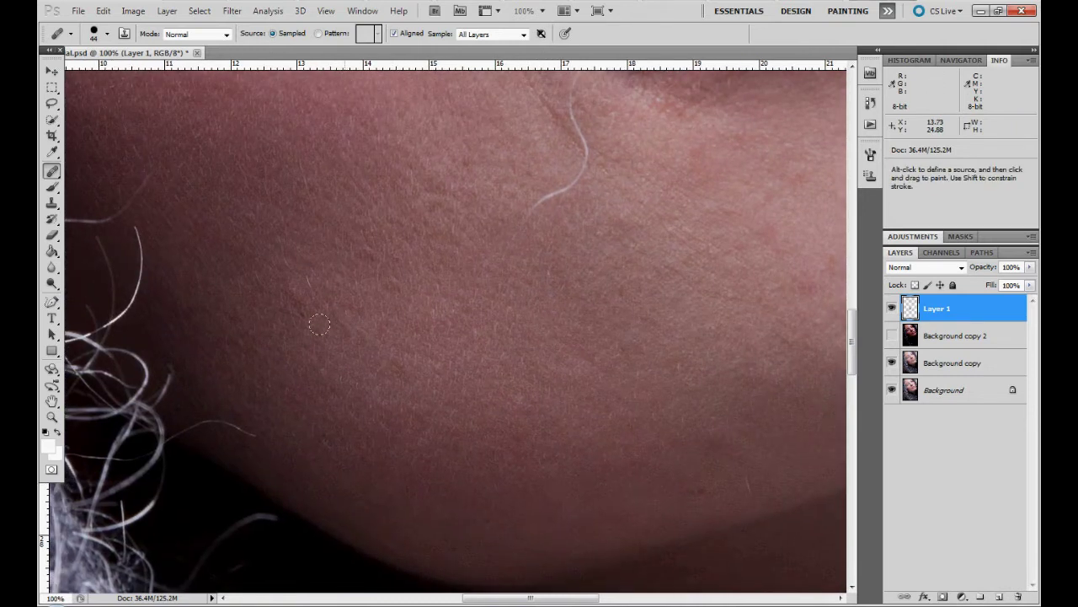
pyautogui.moveTo(286, 303); pyautogui.dragTo(305, 315)
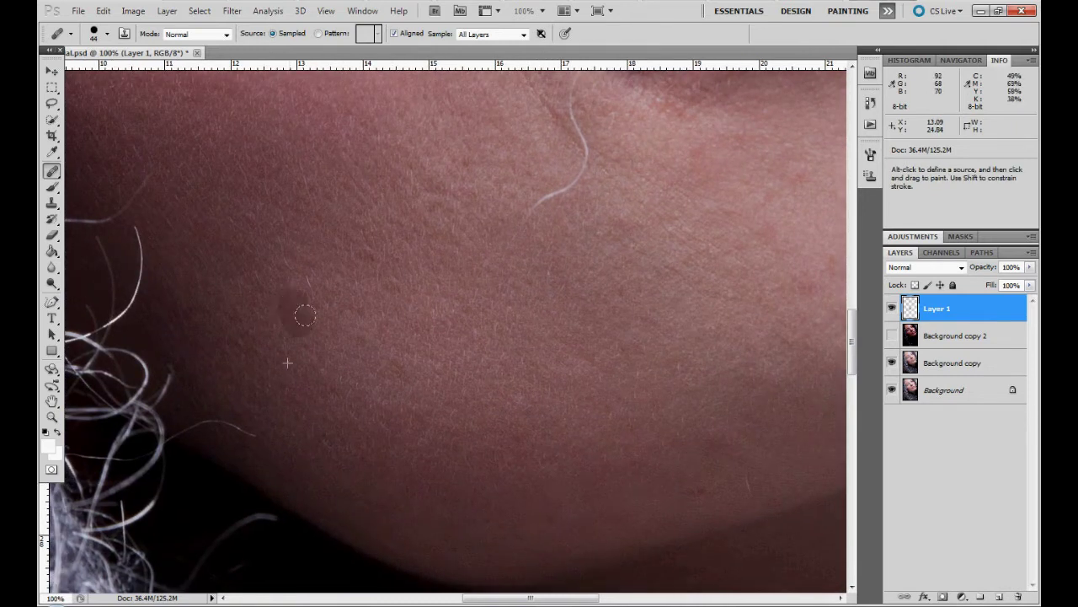
# Step: Compare the retouched cheek and chin skin with Layer 1 hidden and shown
pyautogui.moveTo(562, 285); pyautogui.dragTo(455, 441)
pyautogui.moveTo(561, 361); pyautogui.dragTo(561, 273)
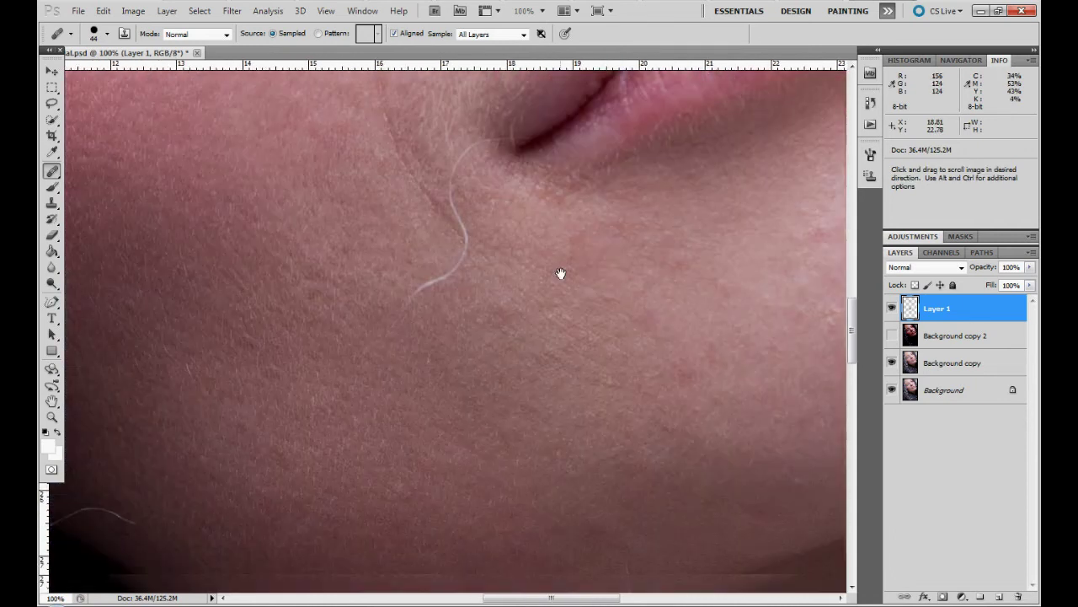
pyautogui.click(890, 307)
pyautogui.click(891, 308)
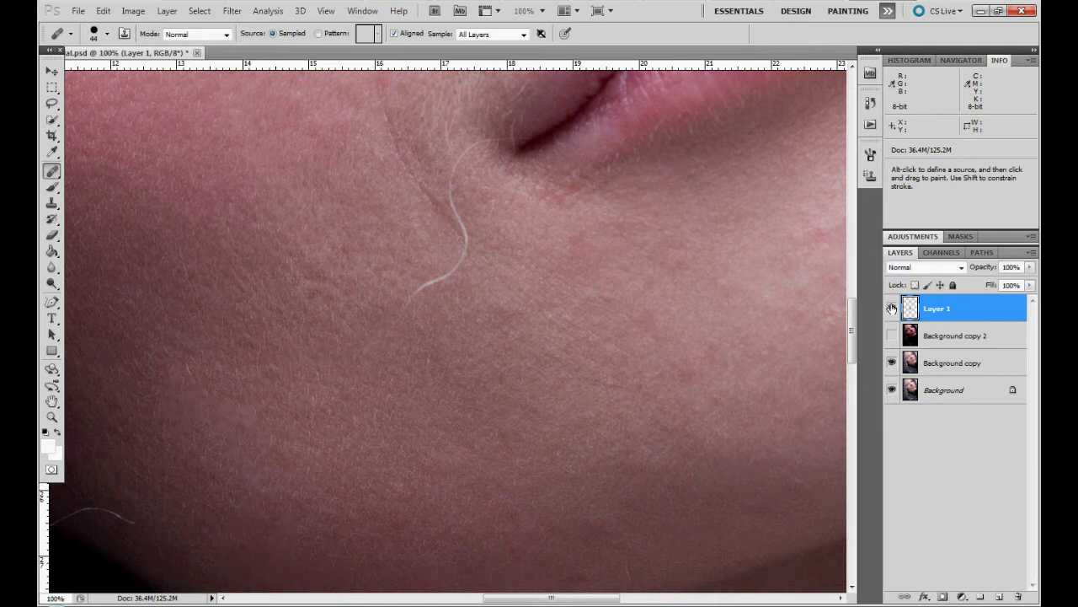
pyautogui.click(891, 308)
pyautogui.click(891, 308)
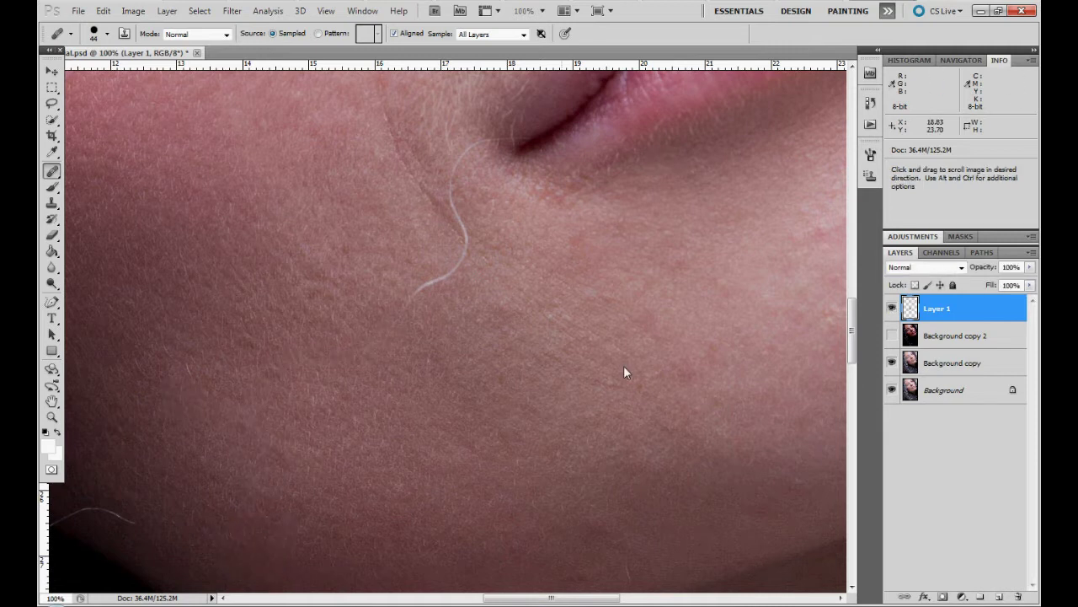
# Step: Heal the tiny hair and uneven skin on the shaded lower cheek using texture sampled close by
pyautogui.moveTo(623, 366); pyautogui.dragTo(691, 384)
pyautogui.keyDown('alt'); pyautogui.click(316, 400); pyautogui.keyUp('alt')
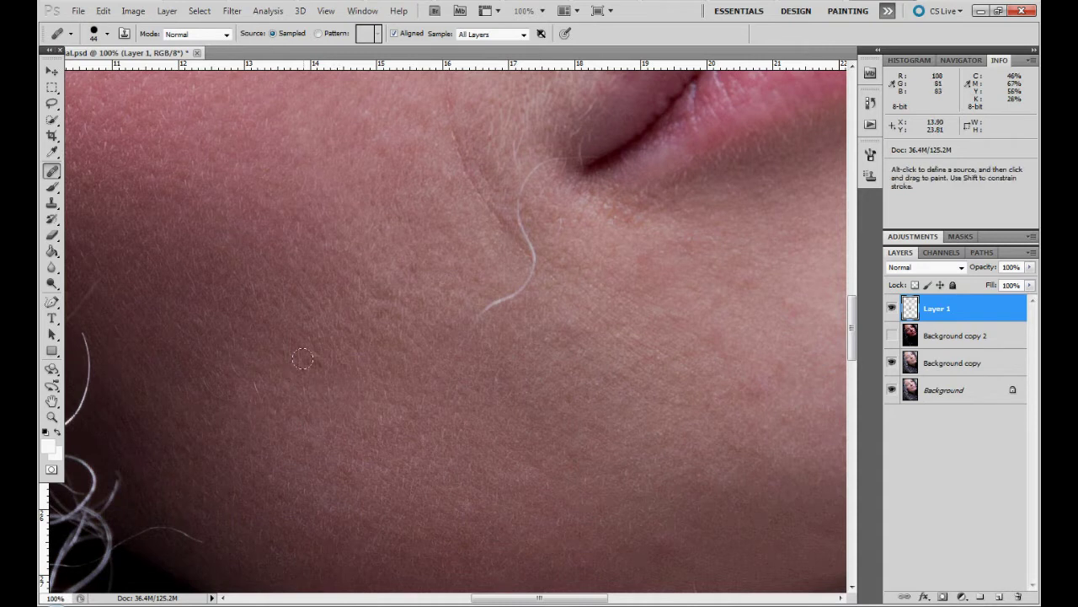
pyautogui.moveTo(293, 447)
pyautogui.mouseDown()
pyautogui.moveTo(257, 407)
pyautogui.moveTo(300, 466)
pyautogui.mouseUp()
pyautogui.keyDown('alt'); pyautogui.click(241, 399); pyautogui.keyUp('alt')
# Step: Heal away the lower end of the curved hair beside the mouth corner with skin sampled nearby
pyautogui.press('space')
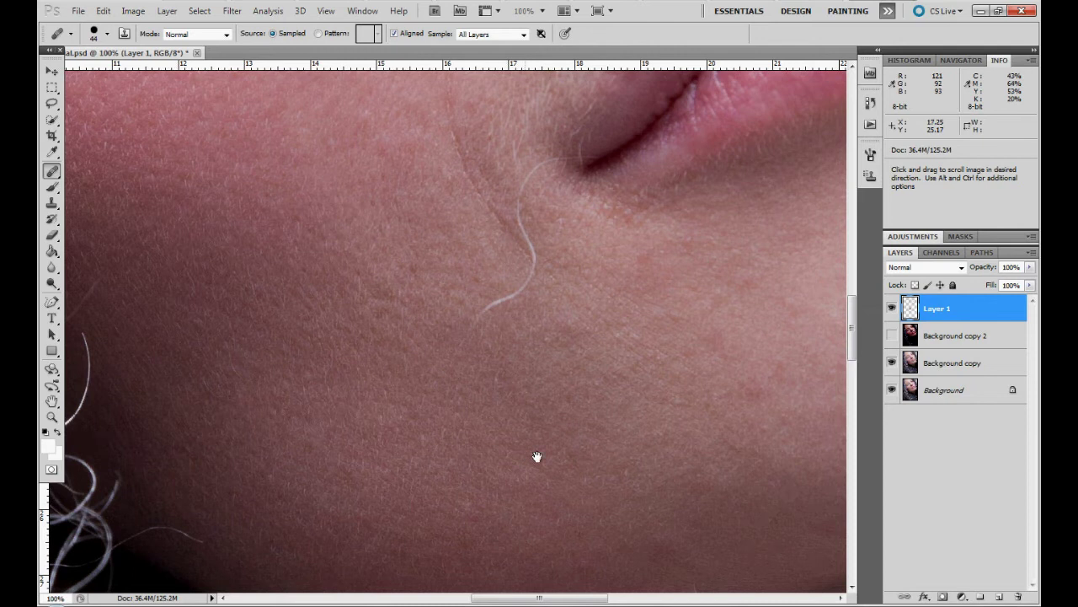
pyautogui.moveTo(537, 457); pyautogui.dragTo(569, 458)
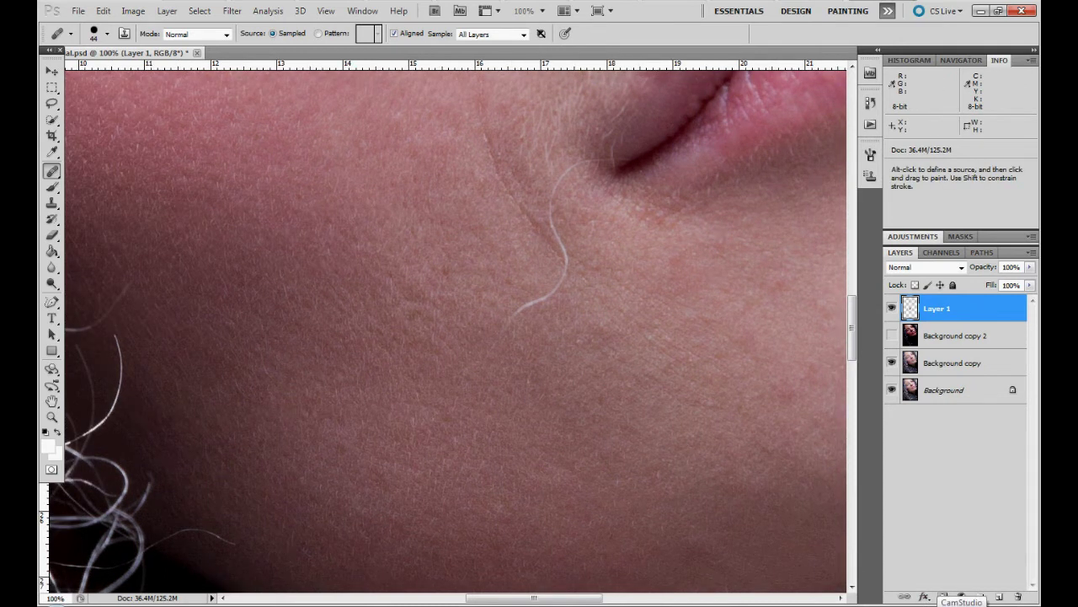
pyautogui.press('space')
pyautogui.moveTo(530, 309)
pyautogui.mouseDown()
pyautogui.moveTo(350, 400)
pyautogui.moveTo(383, 415)
pyautogui.moveTo(417, 394)
pyautogui.moveTo(434, 345)
pyautogui.mouseUp()
pyautogui.press('alt')
pyautogui.keyDown('alt'); pyautogui.click(409, 429); pyautogui.keyUp('alt')
pyautogui.press('alt')
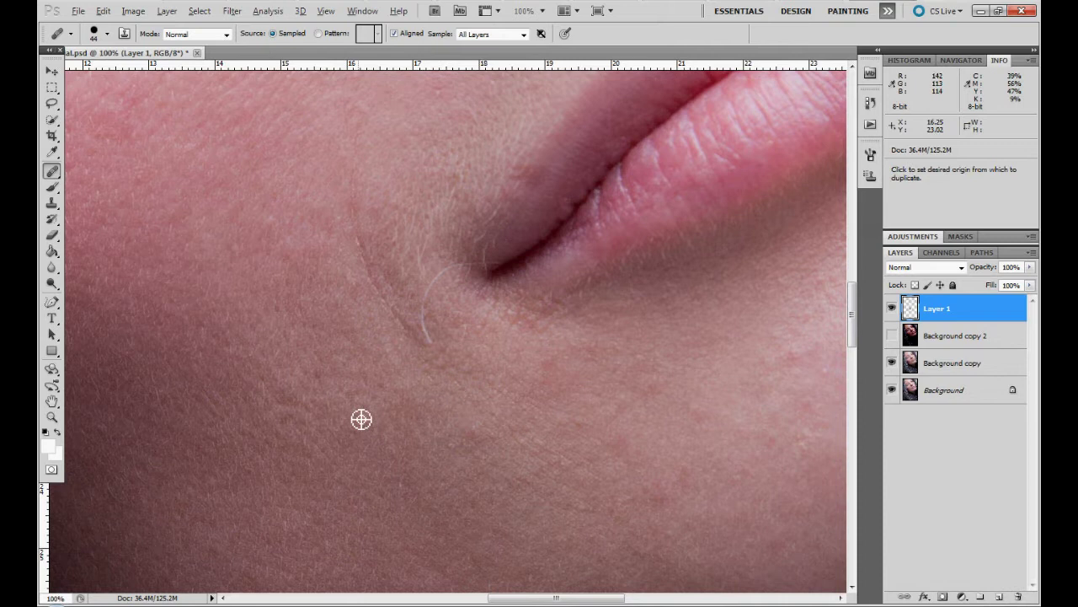
pyautogui.keyDown('alt'); pyautogui.click(362, 419); pyautogui.keyUp('alt')
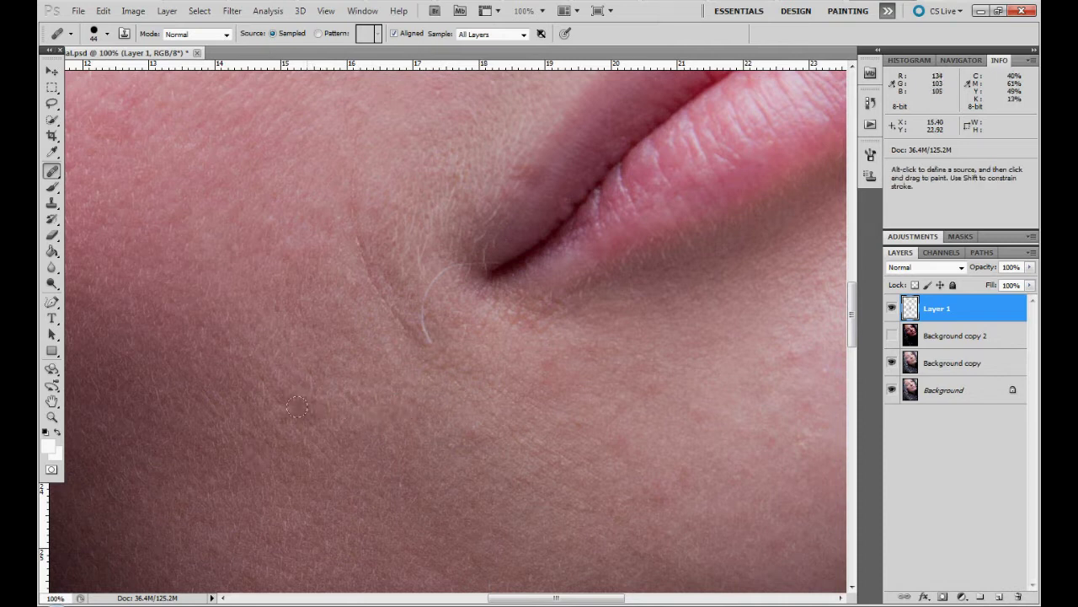
pyautogui.press('alt')
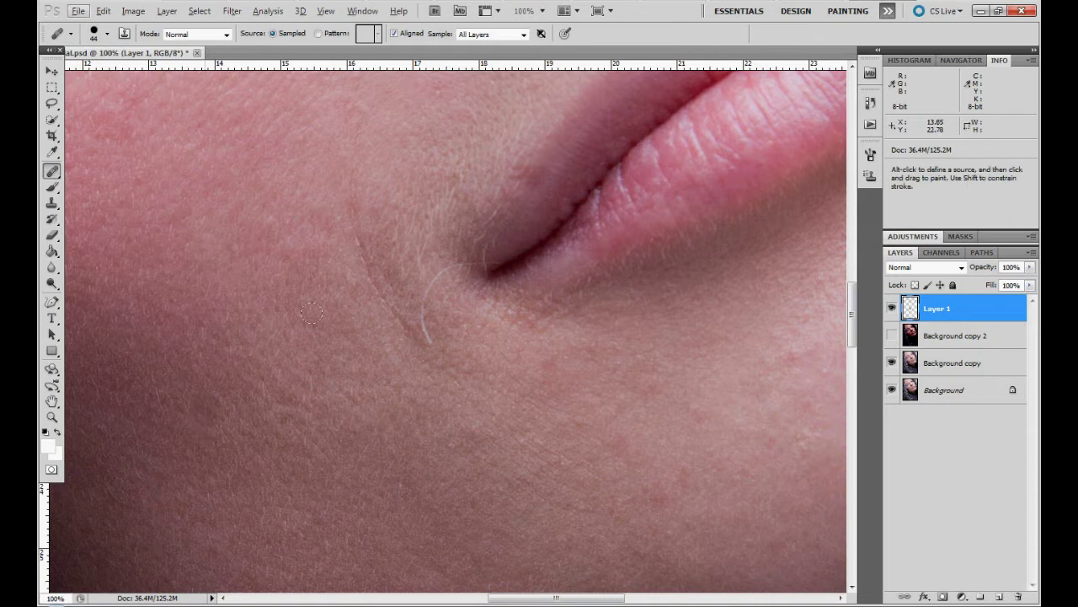
# Step: Heal the small reddish spot on the skin above the mouth corner using texture sampled close by
pyautogui.press('space')
pyautogui.moveTo(449, 274); pyautogui.dragTo(354, 445)
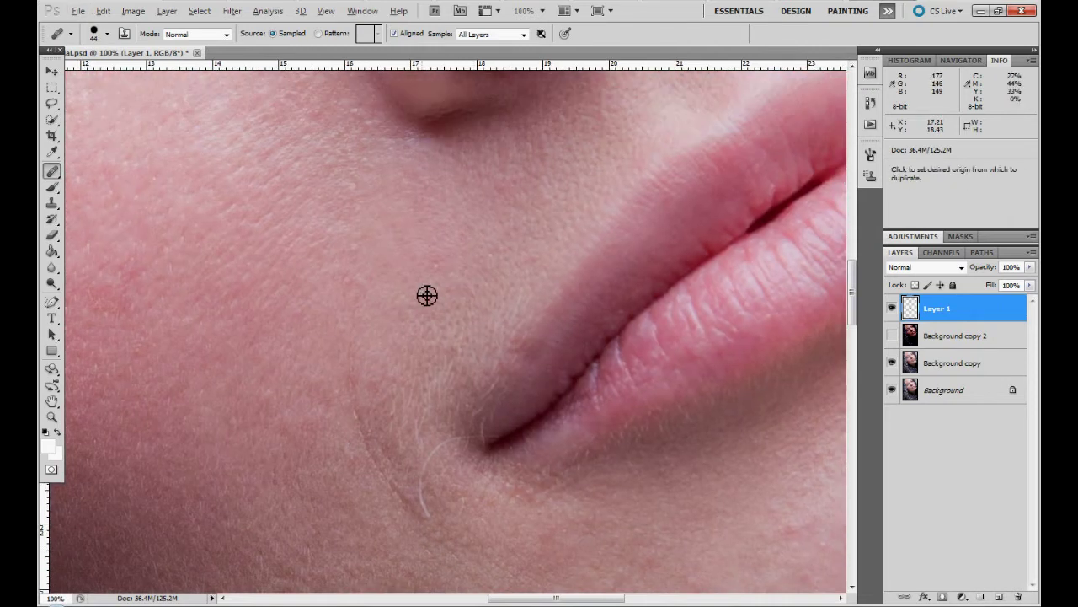
pyautogui.keyDown('alt'); pyautogui.click(452, 263); pyautogui.keyUp('alt')
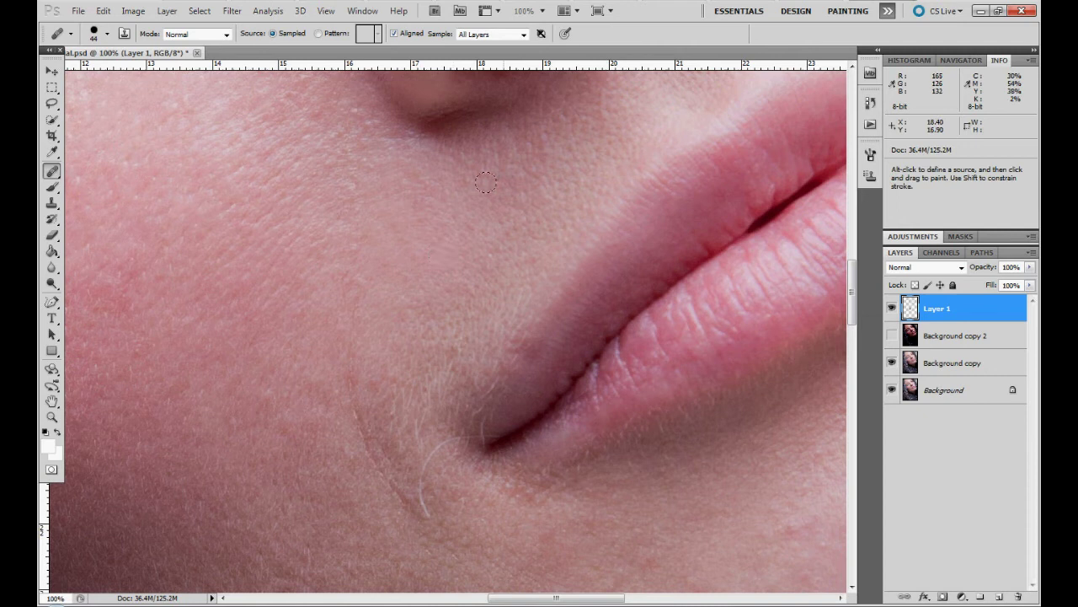
# Step: Reduce the healing brush size to 10 px and heal the short vertical hair over the mouth corner
pyautogui.press('space')
pyautogui.moveTo(494, 154); pyautogui.dragTo(435, 104)
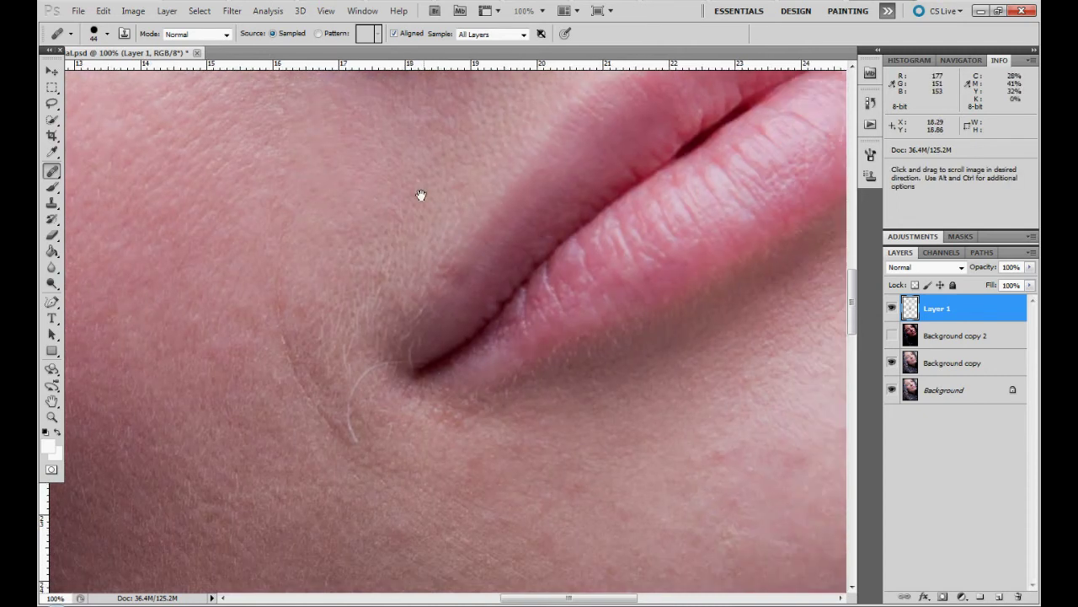
pyautogui.moveTo(421, 194); pyautogui.dragTo(409, 121)
pyautogui.hotkey('ctrl', '+')
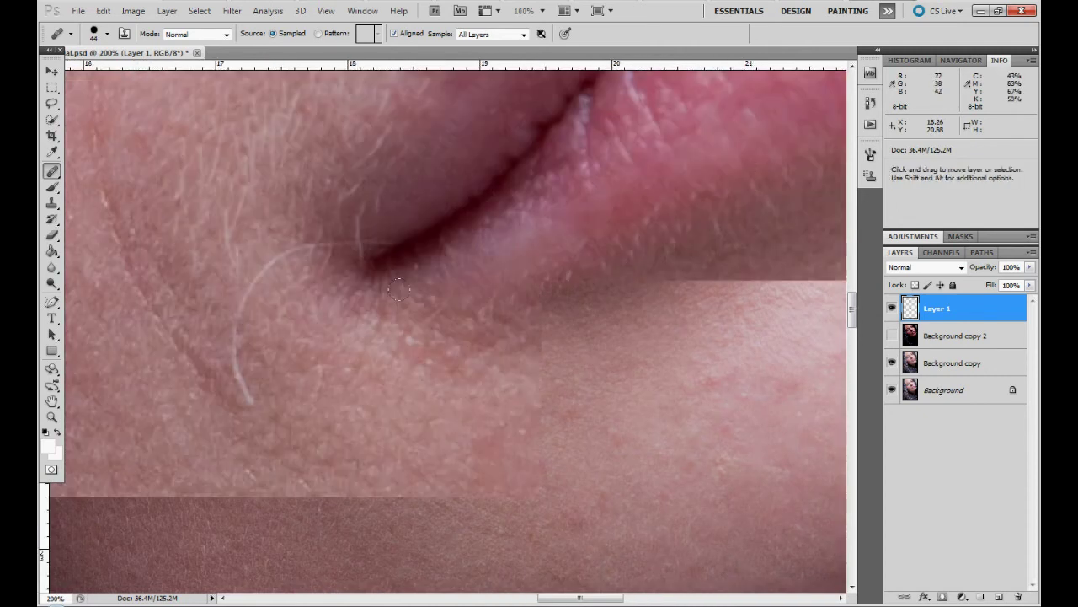
pyautogui.press('space')
pyautogui.moveTo(401, 342); pyautogui.dragTo(427, 455)
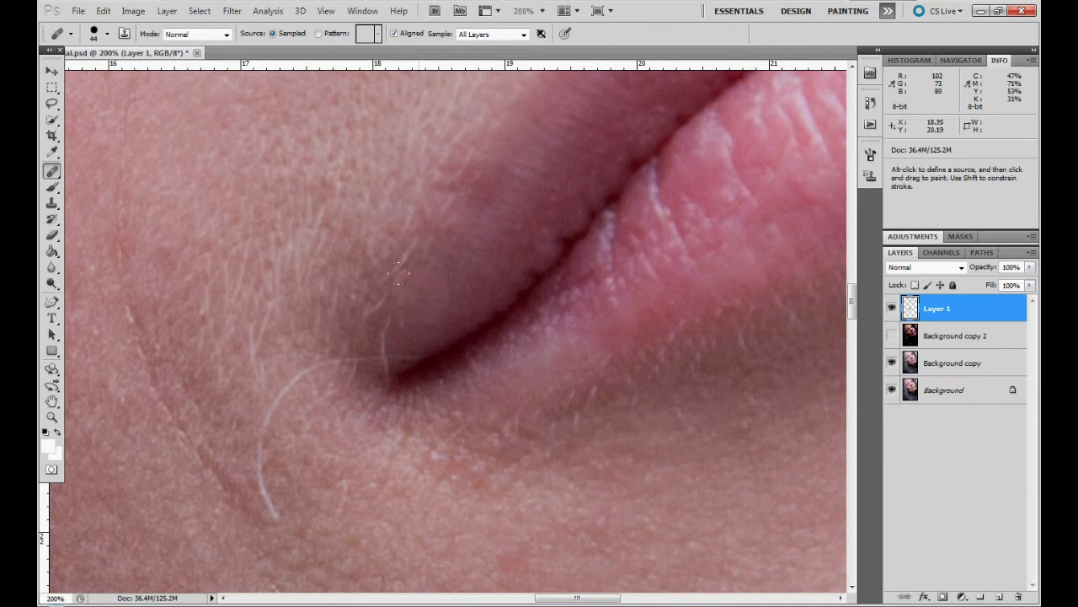
pyautogui.rightClick(425, 295)
pyautogui.moveTo(464, 318); pyautogui.dragTo(443, 321)
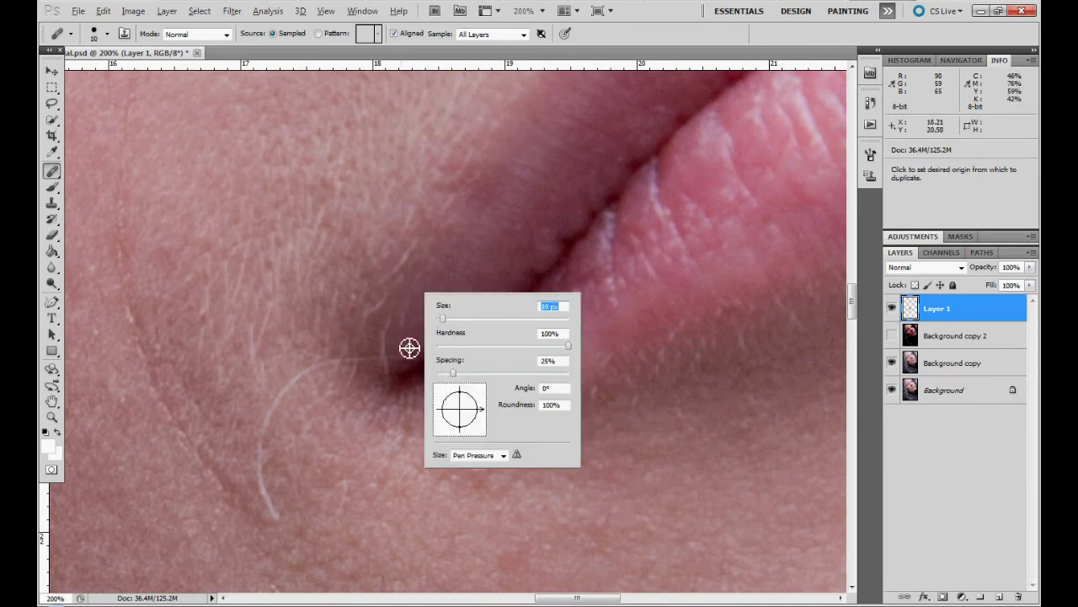
pyautogui.keyDown('alt'); pyautogui.click(409, 347); pyautogui.keyUp('alt')
pyautogui.keyDown('alt'); pyautogui.click(420, 357); pyautogui.keyUp('alt')
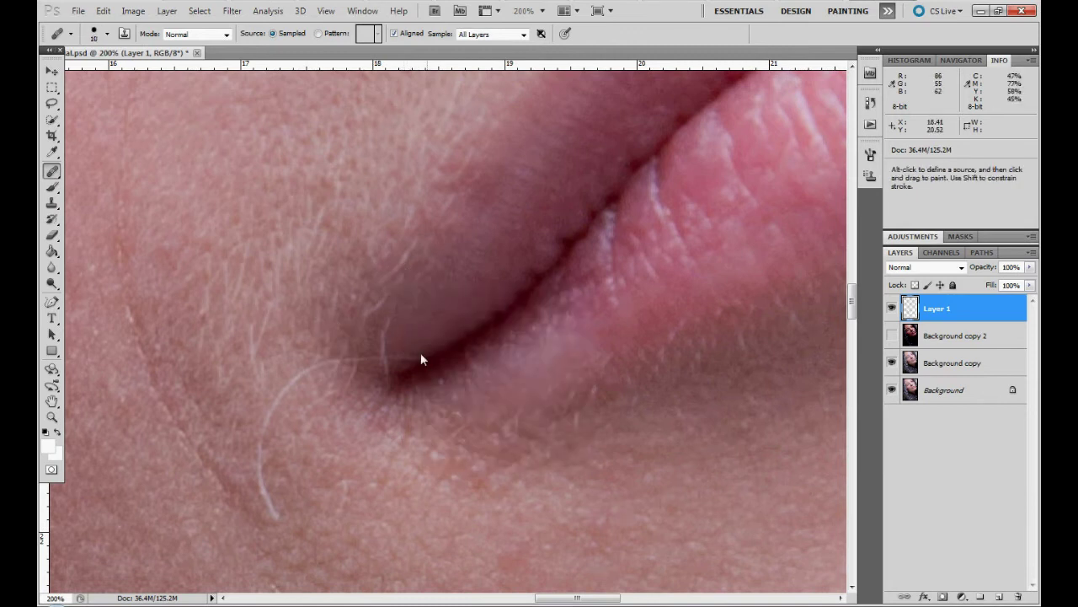
pyautogui.moveTo(391, 322); pyautogui.dragTo(388, 346)
pyautogui.keyDown('alt'); pyautogui.click(404, 328); pyautogui.keyUp('alt')
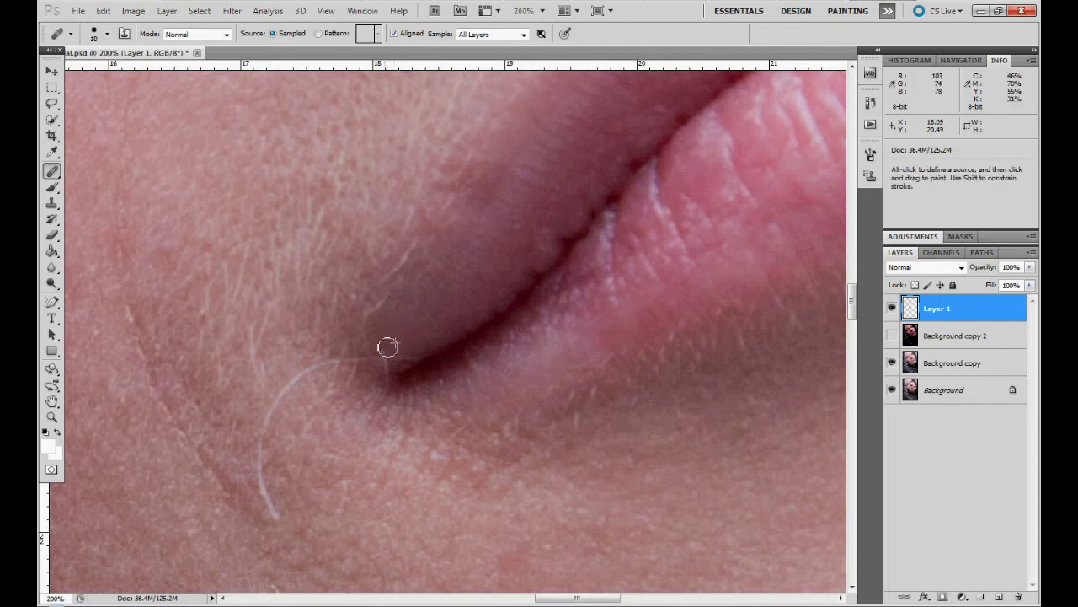
pyautogui.keyDown('alt'); pyautogui.click(315, 385); pyautogui.keyUp('alt')
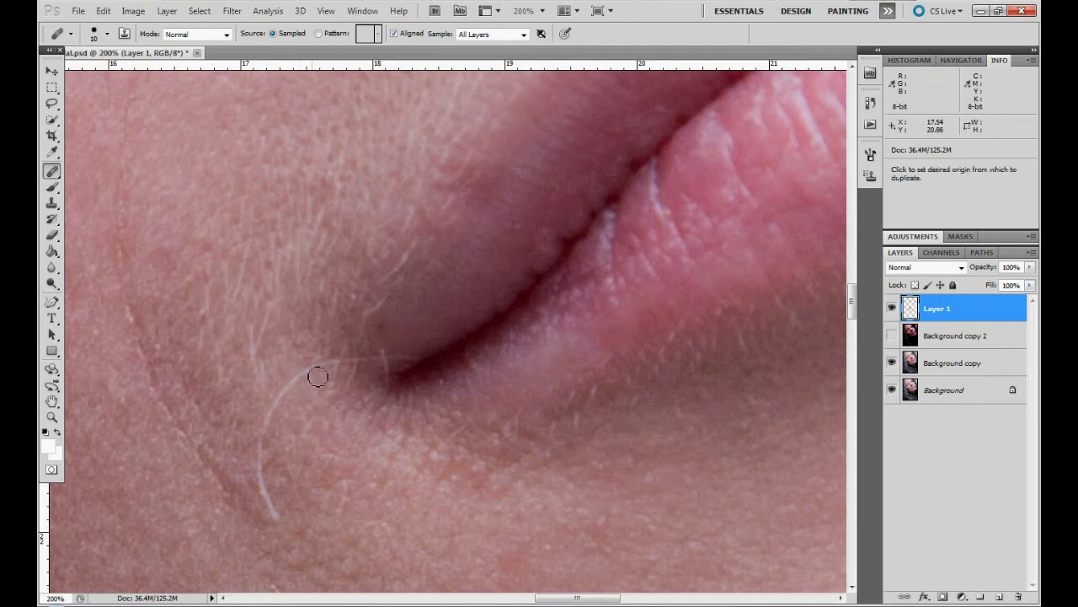
pyautogui.moveTo(302, 382)
pyautogui.mouseDown()
pyautogui.moveTo(284, 397)
pyautogui.moveTo(283, 421)
pyautogui.mouseUp()
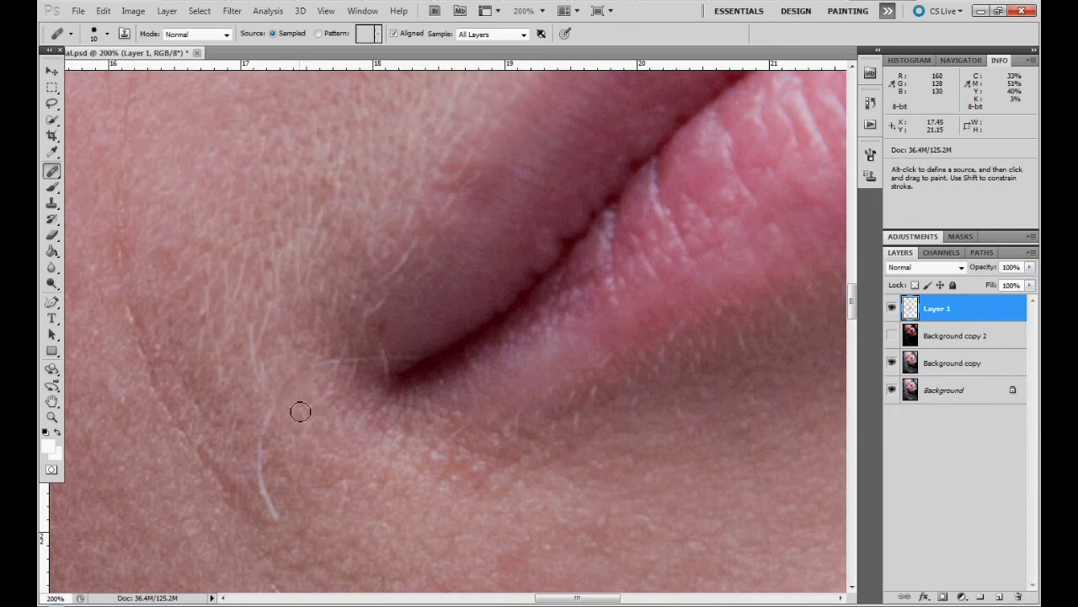
pyautogui.press('alt')
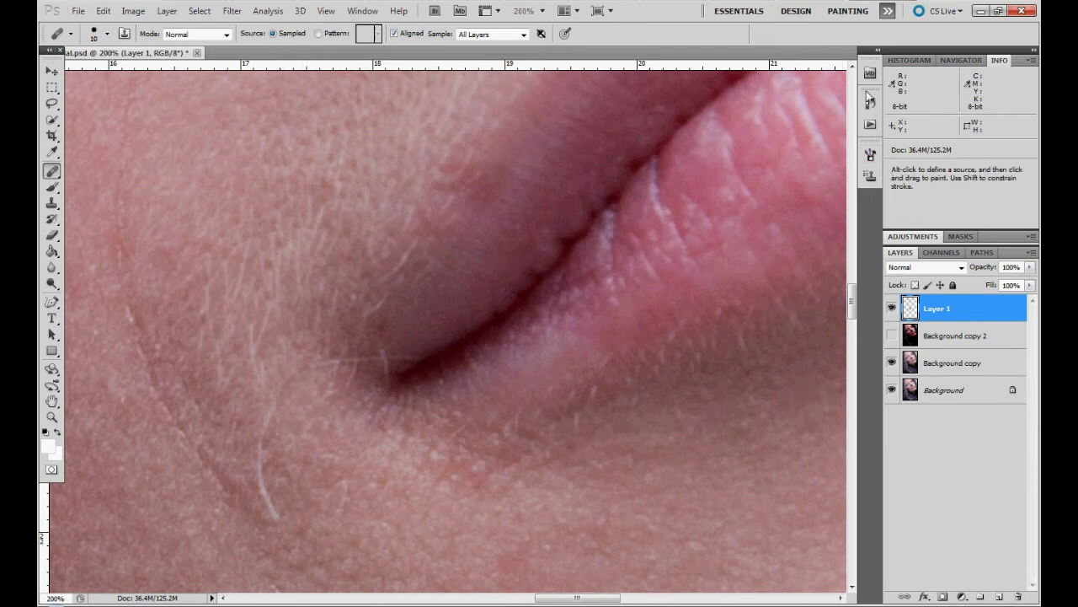
pyautogui.click(871, 102)
pyautogui.click(786, 393)
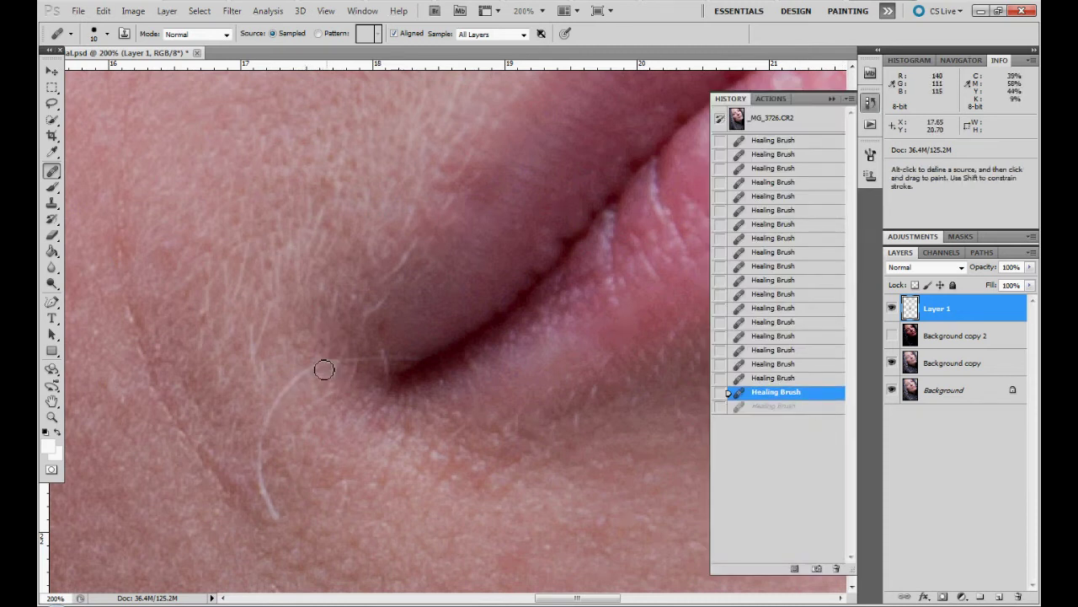
# Step: Heal away the remaining curved hair running from the mouth corner down the cheek with skin sampled beside it
pyautogui.moveTo(312, 368)
pyautogui.mouseDown()
pyautogui.moveTo(275, 410)
pyautogui.moveTo(265, 481)
pyautogui.moveTo(278, 515)
pyautogui.moveTo(256, 465)
pyautogui.mouseUp()
pyautogui.keyDown('alt'); pyautogui.click(294, 415); pyautogui.keyUp('alt')
pyautogui.keyDown('alt'); pyautogui.click(282, 513); pyautogui.keyUp('alt')
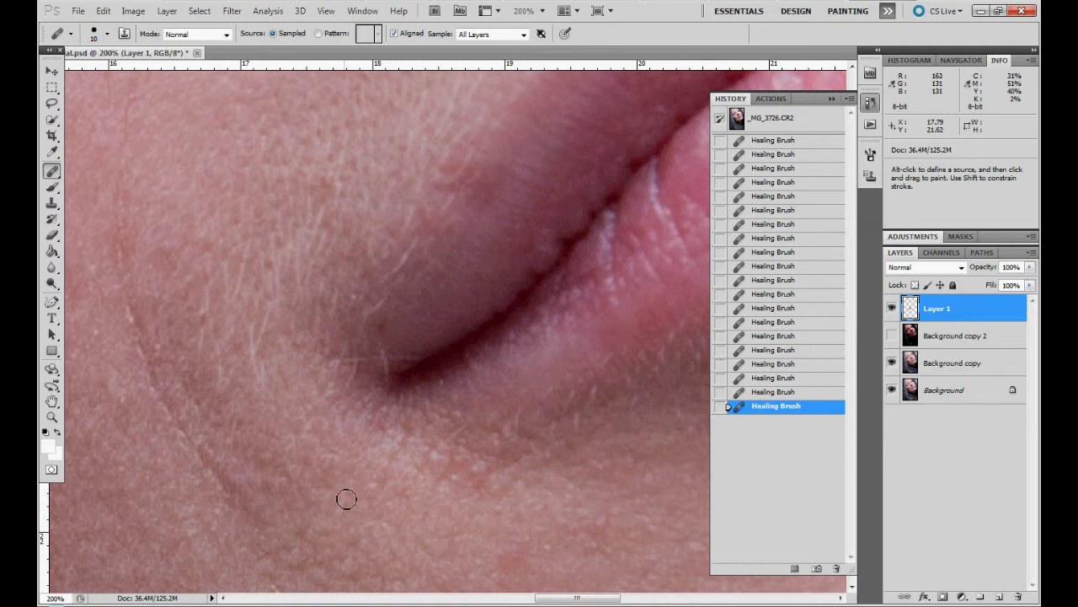
# Step: Examine the lips, the mouth corner and the adjoining cheek for remaining hairs and blemishes
pyautogui.moveTo(590, 346); pyautogui.dragTo(362, 287)
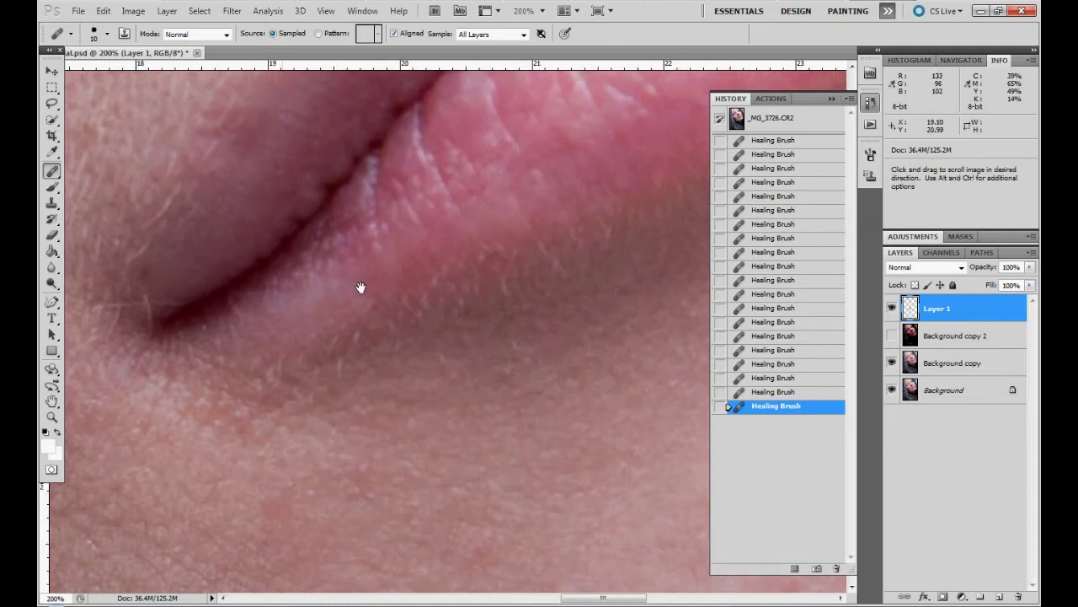
pyautogui.moveTo(335, 365); pyautogui.dragTo(401, 386)
pyautogui.keyDown('alt'); pyautogui.click(400, 386); pyautogui.keyUp('alt')
pyautogui.moveTo(345, 308); pyautogui.dragTo(399, 411)
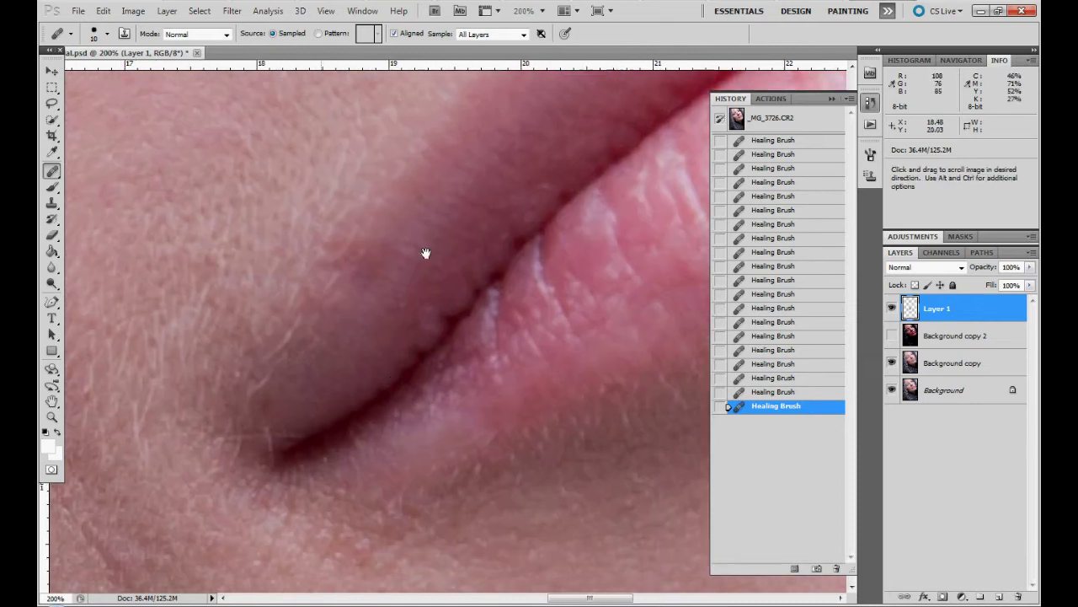
pyautogui.moveTo(84, 497); pyautogui.dragTo(473, 309)
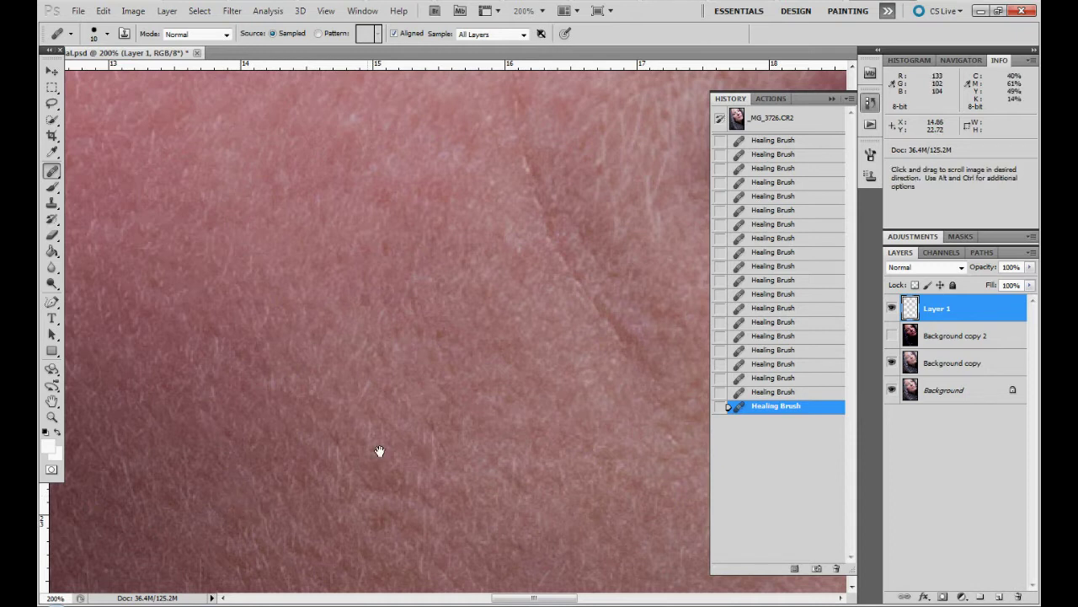
pyautogui.moveTo(379, 451); pyautogui.dragTo(124, 483)
pyautogui.moveTo(369, 390); pyautogui.dragTo(242, 535)
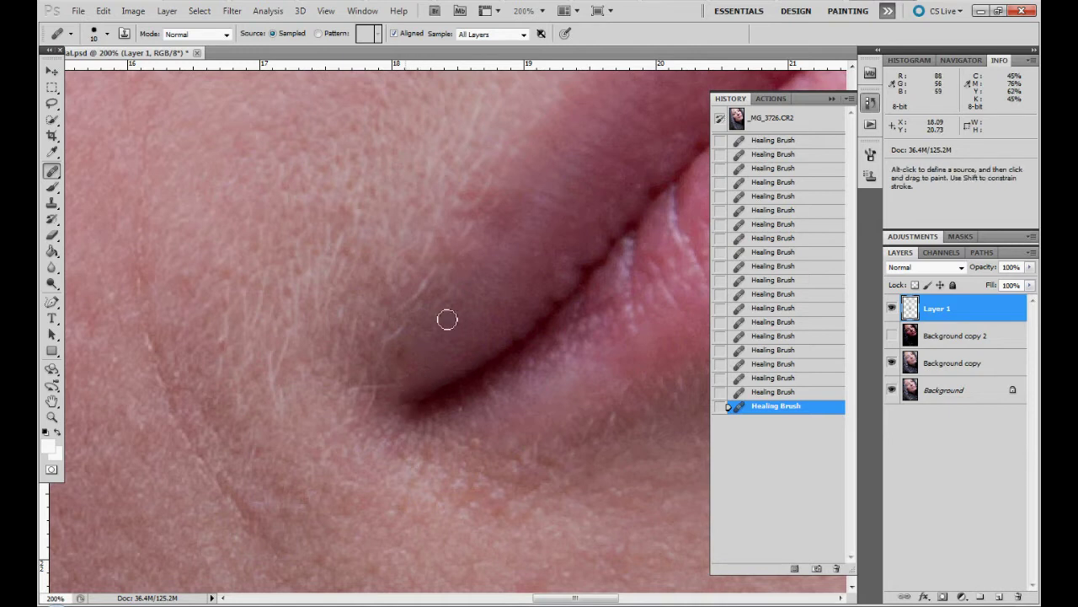
pyautogui.moveTo(467, 325); pyautogui.dragTo(416, 473)
pyautogui.moveTo(426, 308); pyautogui.dragTo(548, 130)
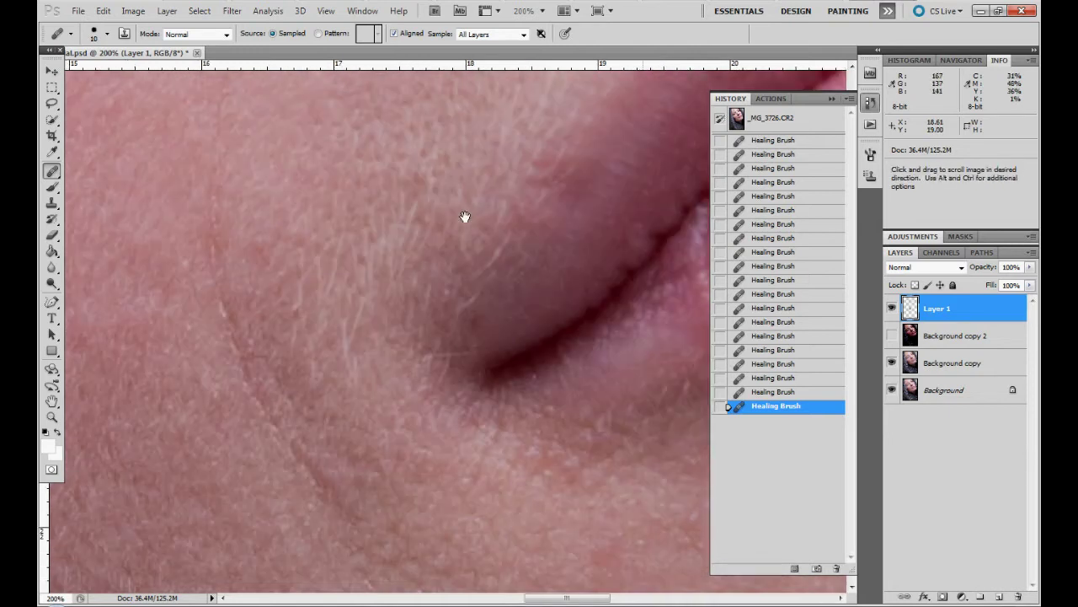
# Step: Heal the upper part of the crease beside the mouth corner and the faint line above it
pyautogui.keyDown('alt'); pyautogui.click(236, 395); pyautogui.keyUp('alt')
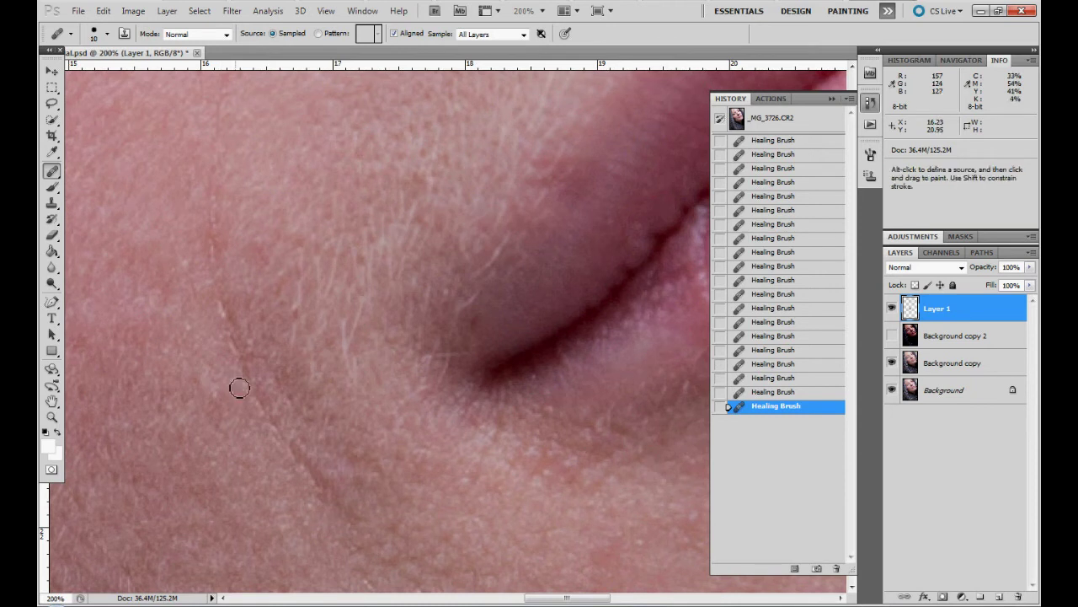
pyautogui.moveTo(250, 384); pyautogui.dragTo(230, 324)
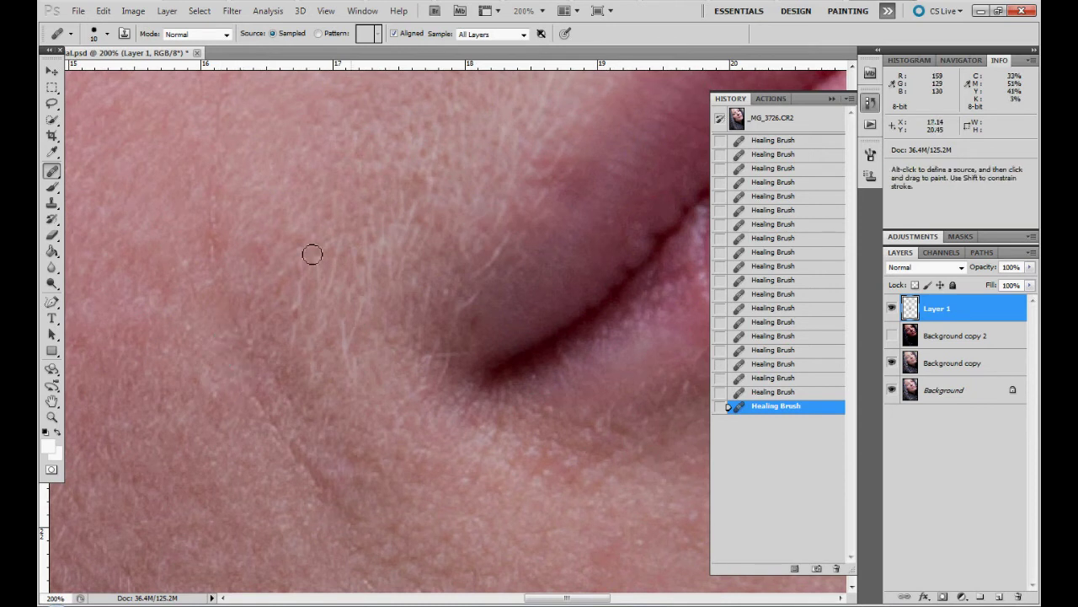
pyautogui.moveTo(207, 281); pyautogui.dragTo(301, 332)
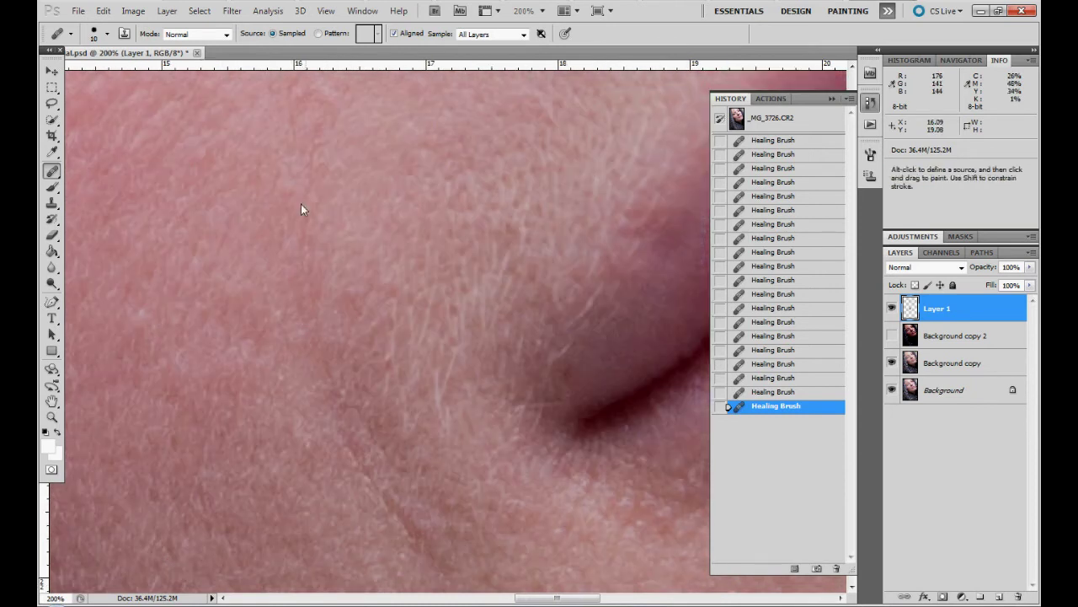
pyautogui.moveTo(391, 175); pyautogui.dragTo(396, 281)
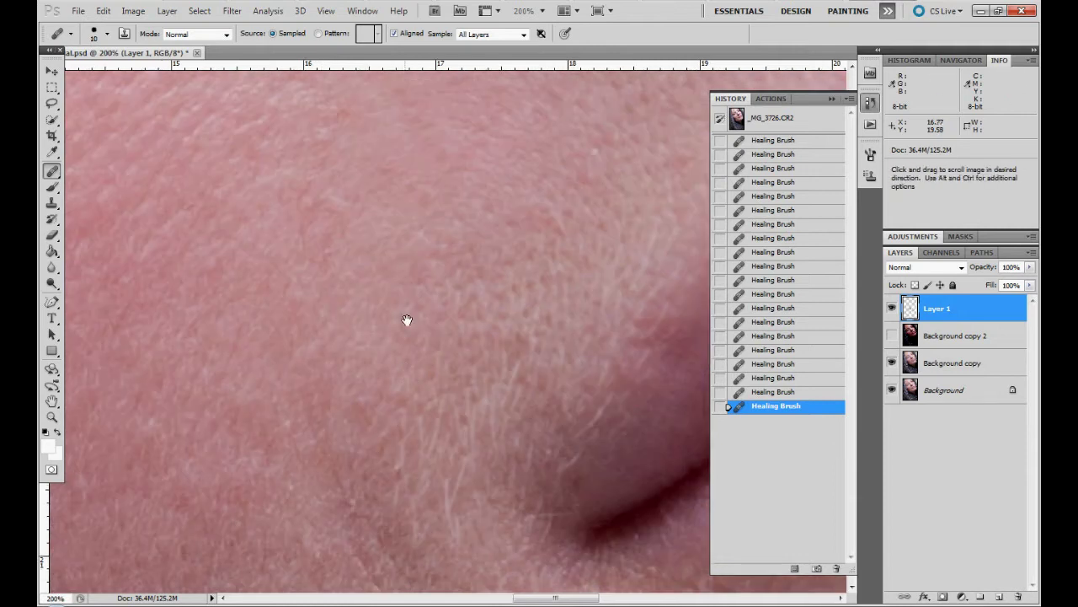
# Step: Compare the skin around the mouth corner with Layer 1 hidden and shown
pyautogui.moveTo(407, 320); pyautogui.dragTo(398, 239)
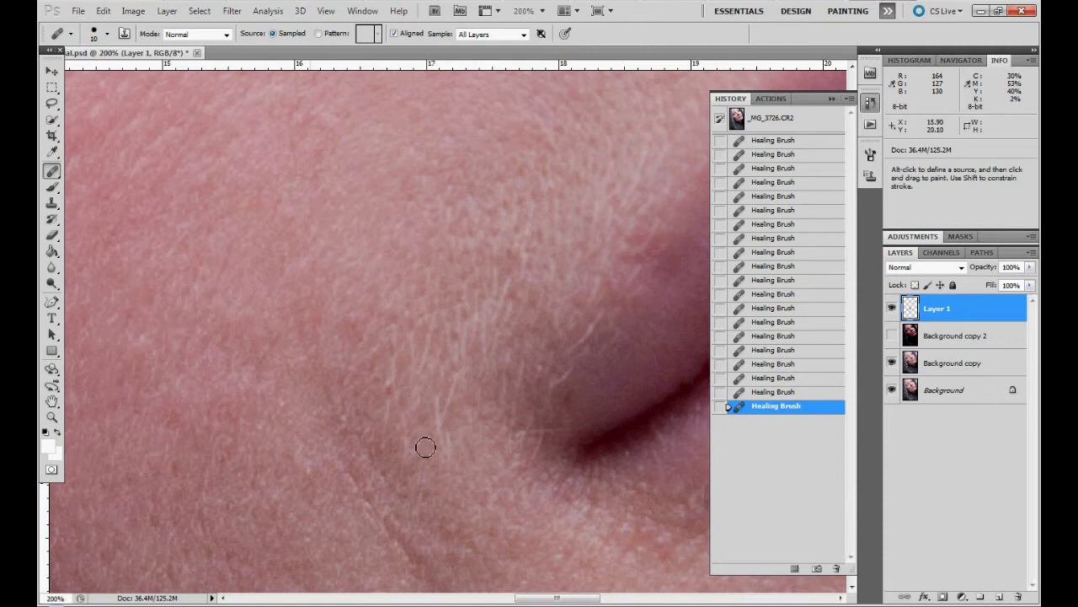
pyautogui.click(891, 309)
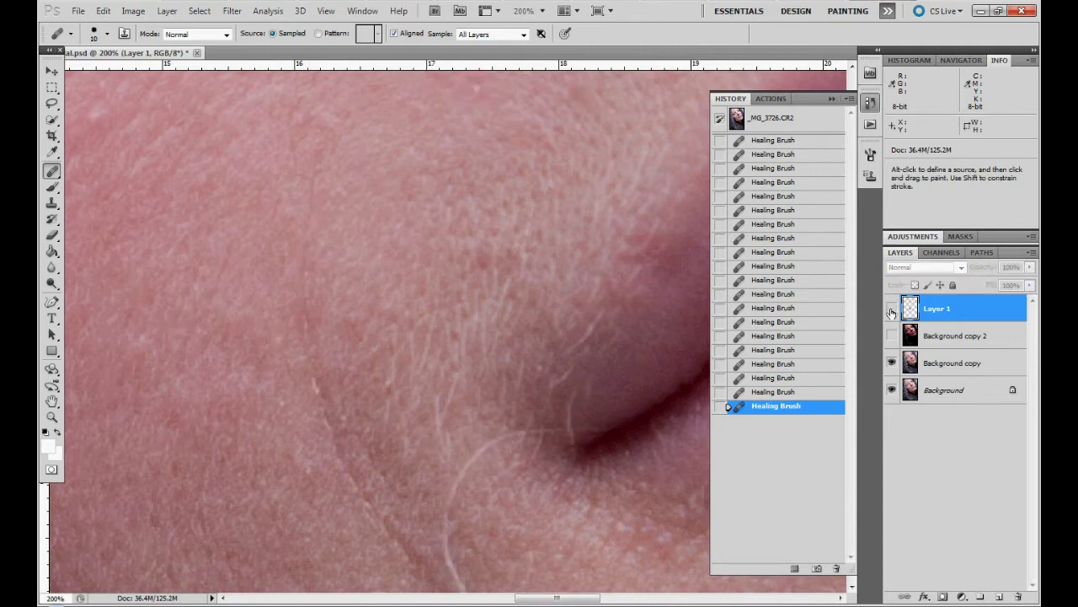
pyautogui.click(892, 310)
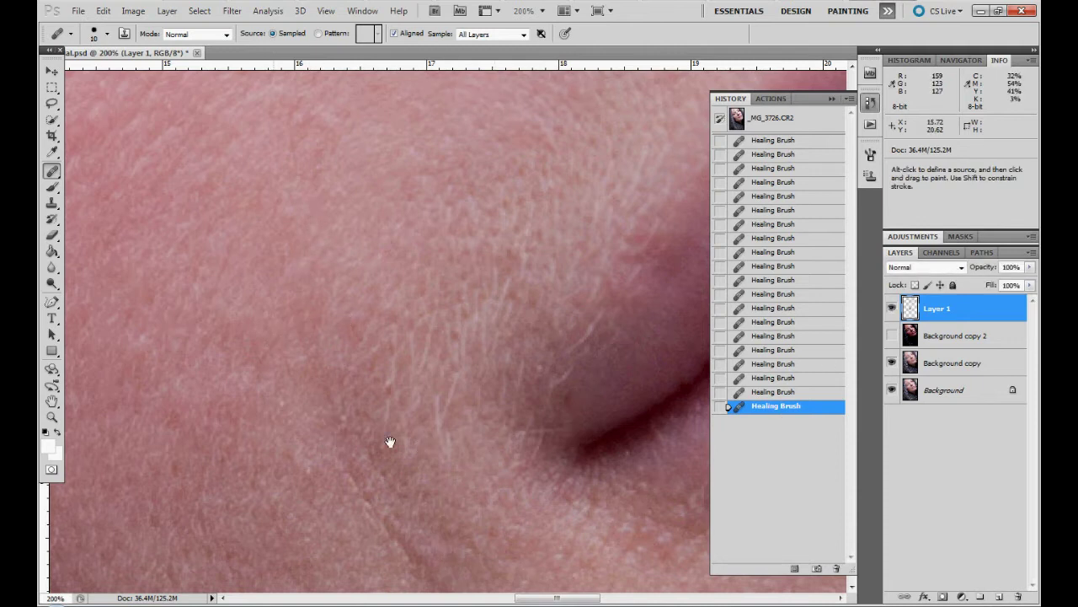
# Step: Heal the remaining lower part of the crease on the cheek beside the mouth corner
pyautogui.moveTo(390, 443); pyautogui.dragTo(345, 275)
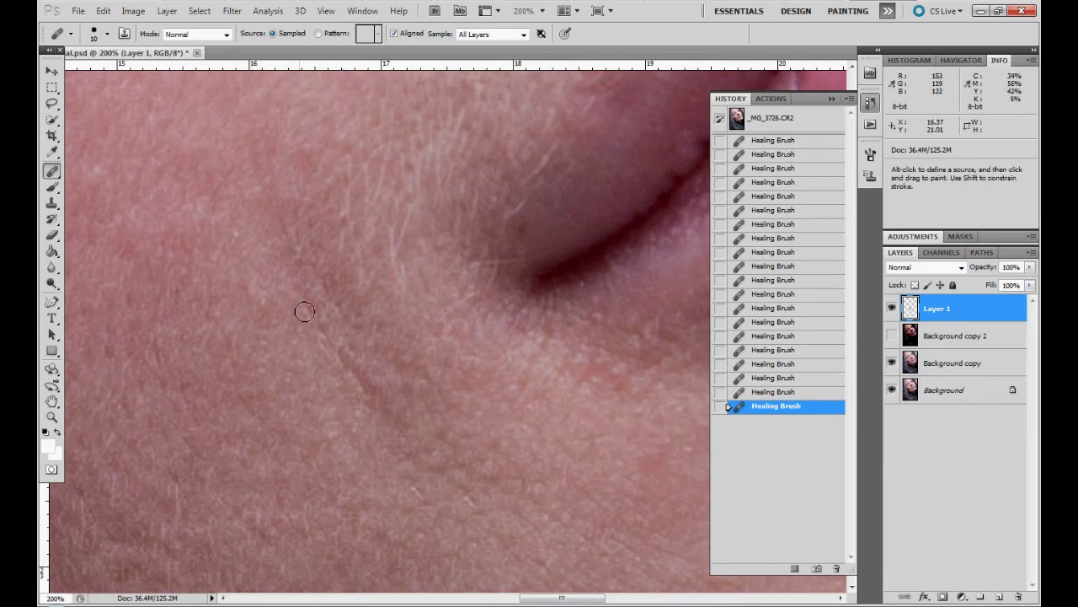
pyautogui.moveTo(352, 375); pyautogui.dragTo(371, 394)
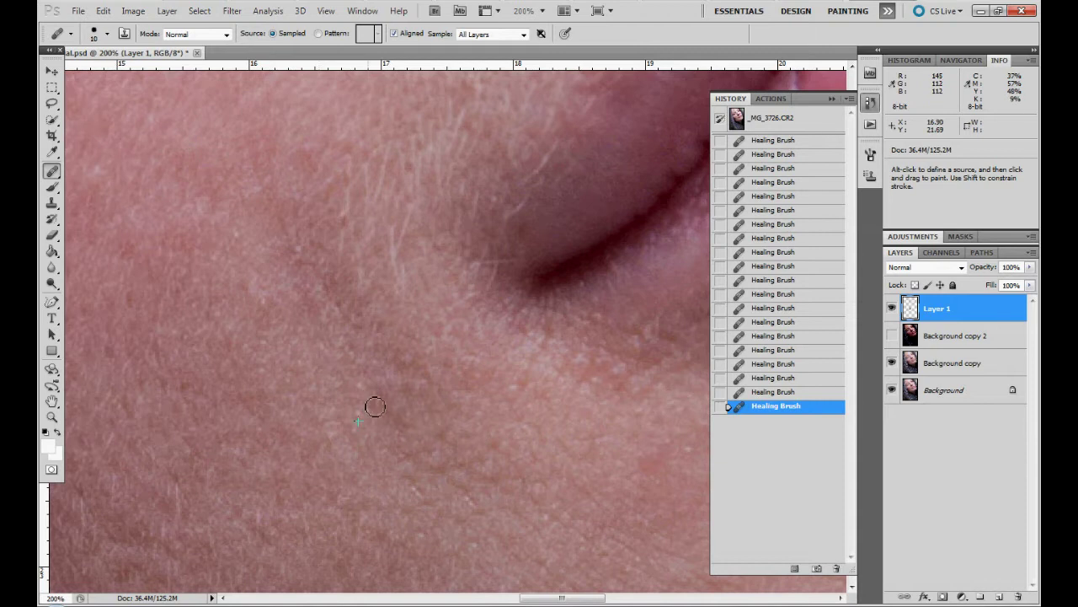
pyautogui.moveTo(450, 449); pyautogui.dragTo(385, 399)
# Step: Heal small blemishes and uneven texture on the skin below the mouth using clean skin sampled nearby
pyautogui.moveTo(599, 467); pyautogui.dragTo(544, 344)
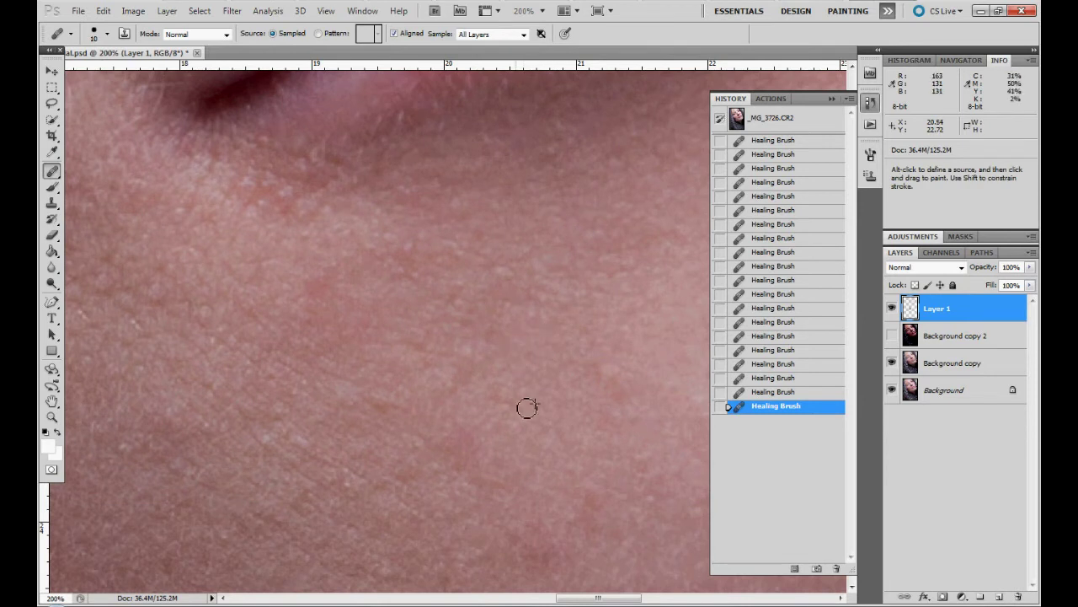
pyautogui.keyDown('alt'); pyautogui.click(454, 475); pyautogui.keyUp('alt')
pyautogui.moveTo(460, 455); pyautogui.dragTo(440, 435)
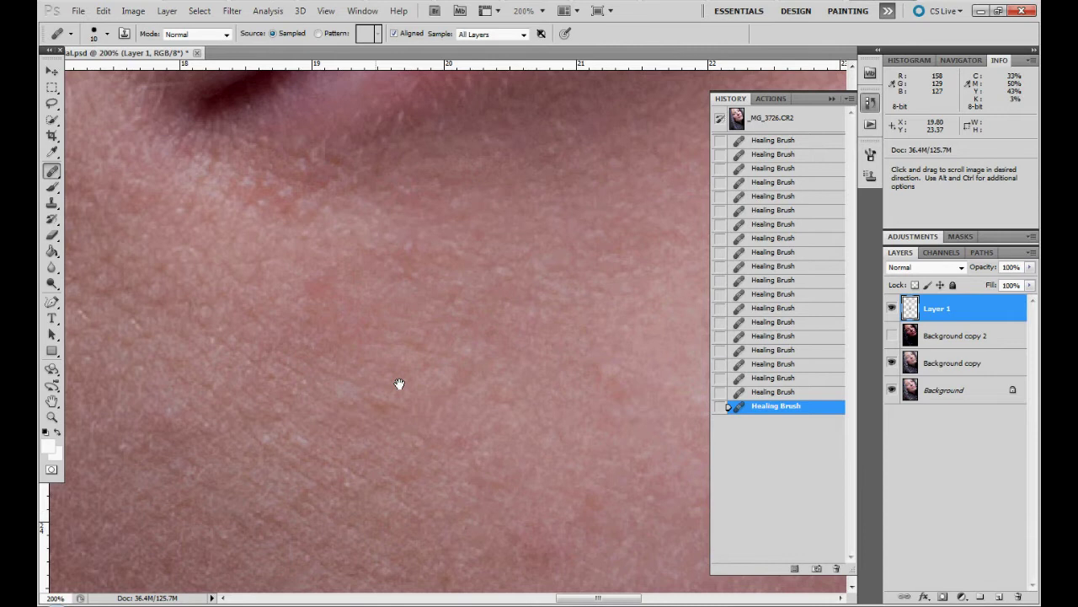
pyautogui.moveTo(399, 385); pyautogui.dragTo(467, 301)
pyautogui.click(418, 289)
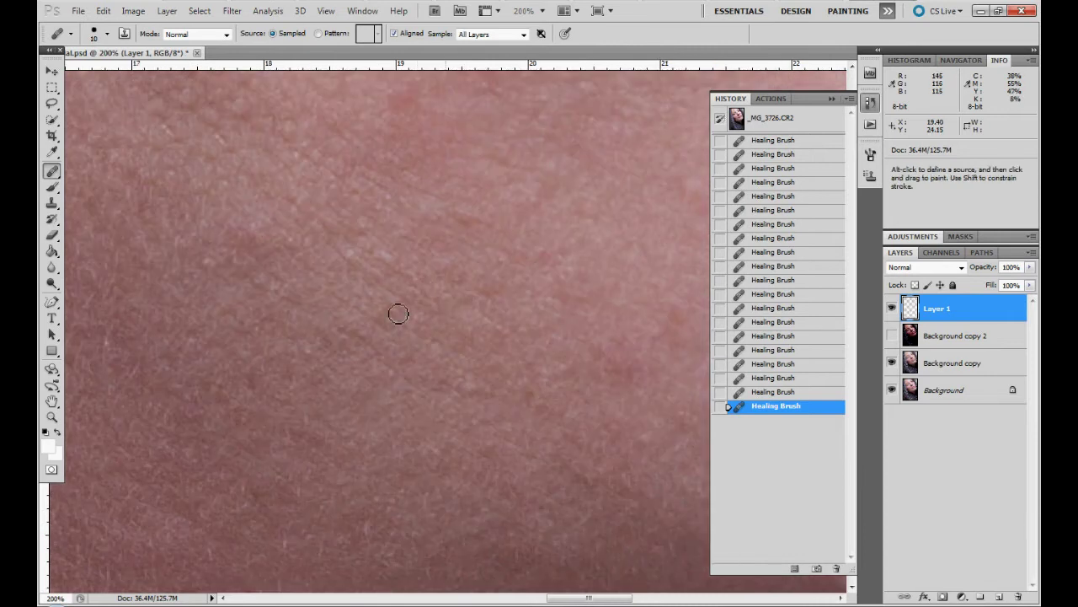
# Step: Heal the uneven skin texture and faint marks on the cheek beside and below the mouth corner
pyautogui.keyDown('alt'); pyautogui.click(410, 394); pyautogui.keyUp('alt')
pyautogui.moveTo(405, 258)
pyautogui.mouseDown()
pyautogui.moveTo(395, 306)
pyautogui.moveTo(489, 412)
pyautogui.moveTo(489, 435)
pyautogui.mouseUp()
pyautogui.moveTo(436, 308); pyautogui.dragTo(427, 404)
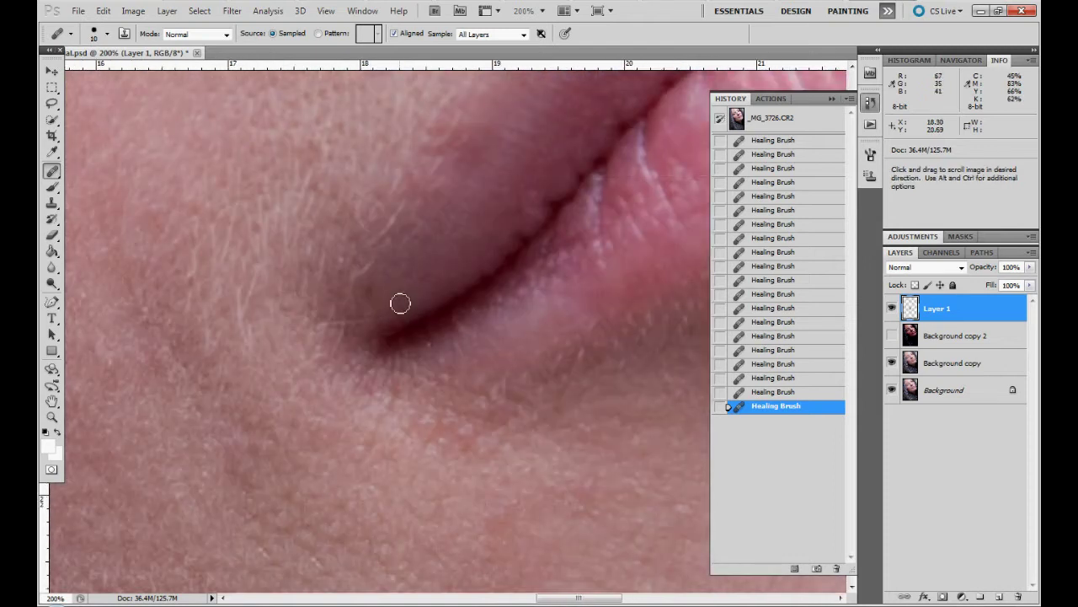
pyautogui.keyDown('alt'); pyautogui.click(388, 277); pyautogui.keyUp('alt')
pyautogui.moveTo(429, 253); pyautogui.dragTo(558, 332)
pyautogui.keyDown('alt'); pyautogui.click(353, 444); pyautogui.keyUp('alt')
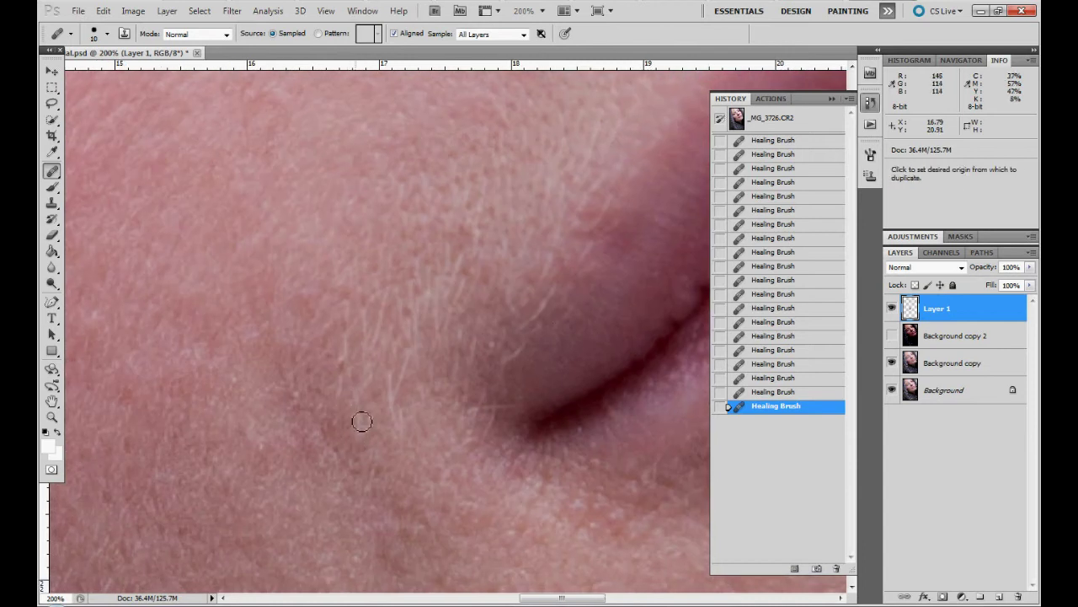
pyautogui.moveTo(361, 418); pyautogui.dragTo(364, 440)
pyautogui.moveTo(379, 304); pyautogui.dragTo(368, 224)
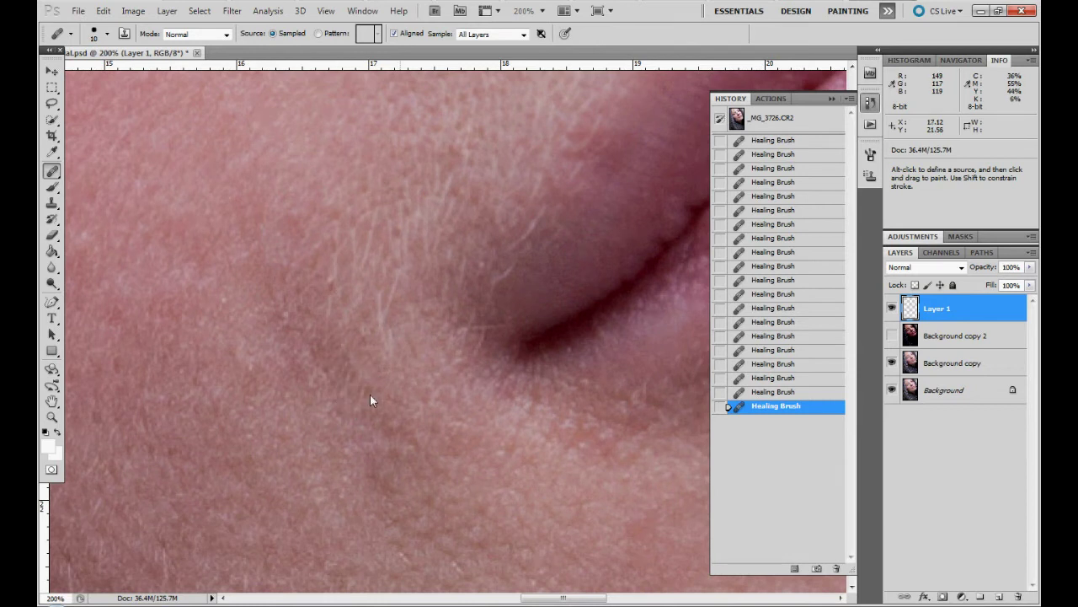
# Step: Heal away the stray hairs crossing the skin between the opposite mouth corner and the dark knitted fabric
pyautogui.moveTo(408, 298); pyautogui.dragTo(183, 494)
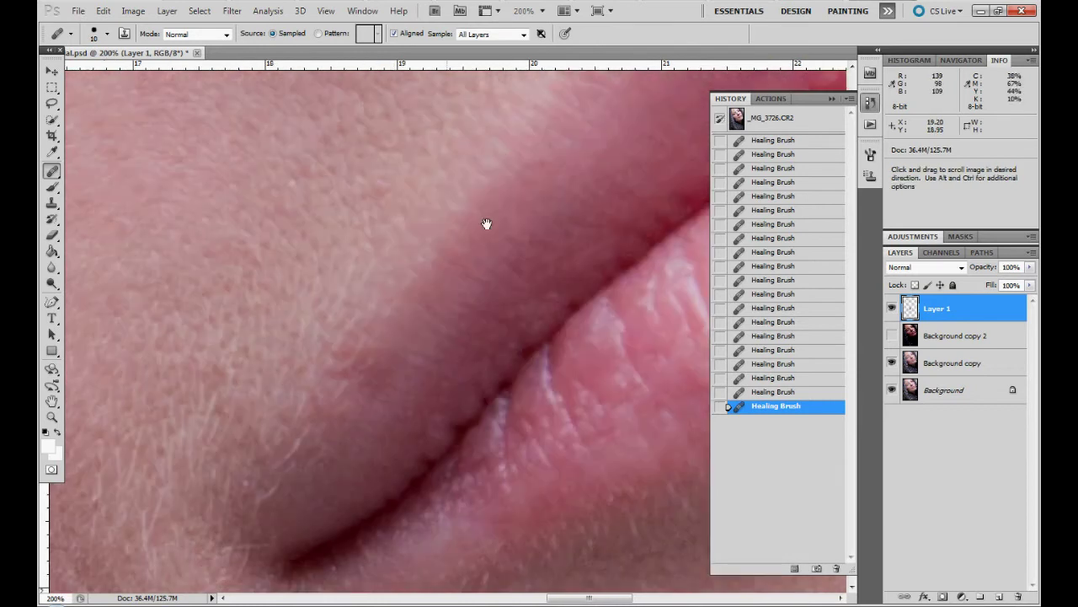
pyautogui.moveTo(494, 219); pyautogui.dragTo(245, 466)
pyautogui.moveTo(539, 169); pyautogui.dragTo(228, 514)
pyautogui.moveTo(496, 322); pyautogui.dragTo(228, 294)
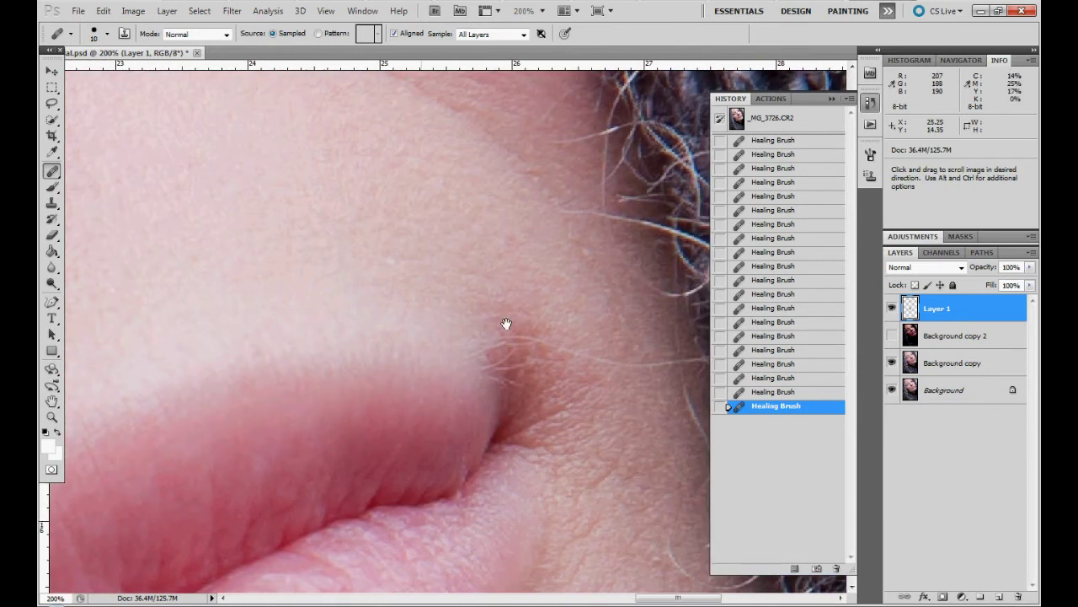
pyautogui.moveTo(506, 325); pyautogui.dragTo(400, 288)
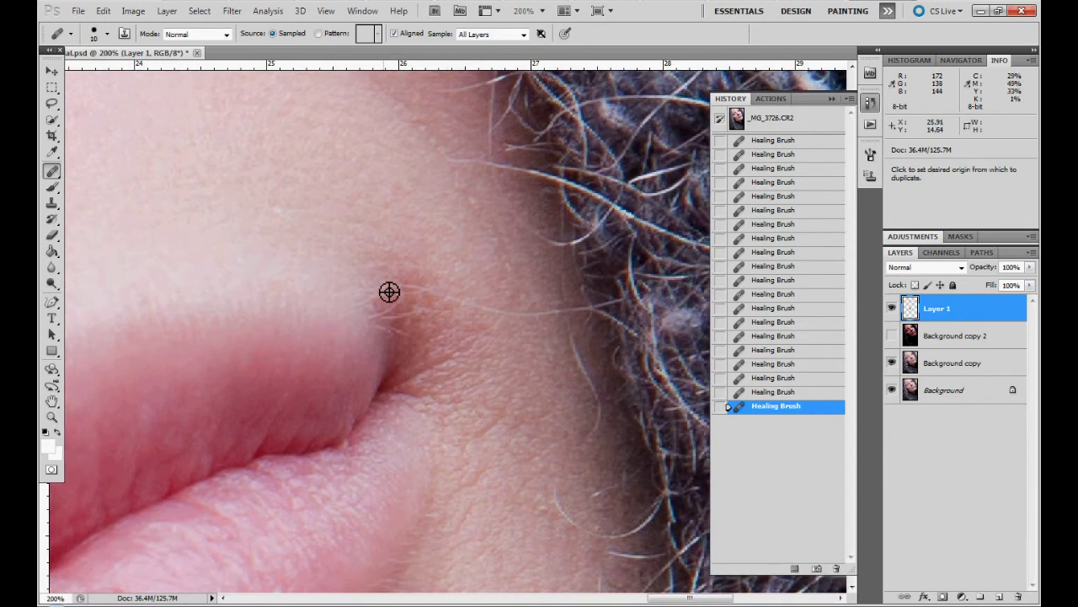
pyautogui.moveTo(384, 291)
pyautogui.mouseDown()
pyautogui.moveTo(421, 287)
pyautogui.moveTo(506, 325)
pyautogui.mouseUp()
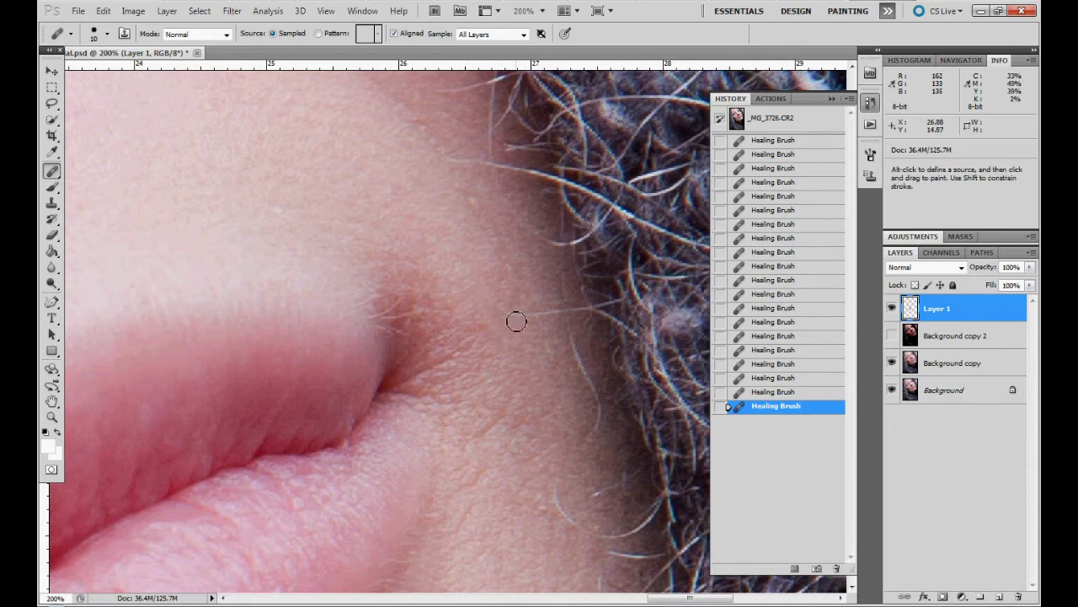
pyautogui.keyDown('alt'); pyautogui.click(571, 349); pyautogui.keyUp('alt')
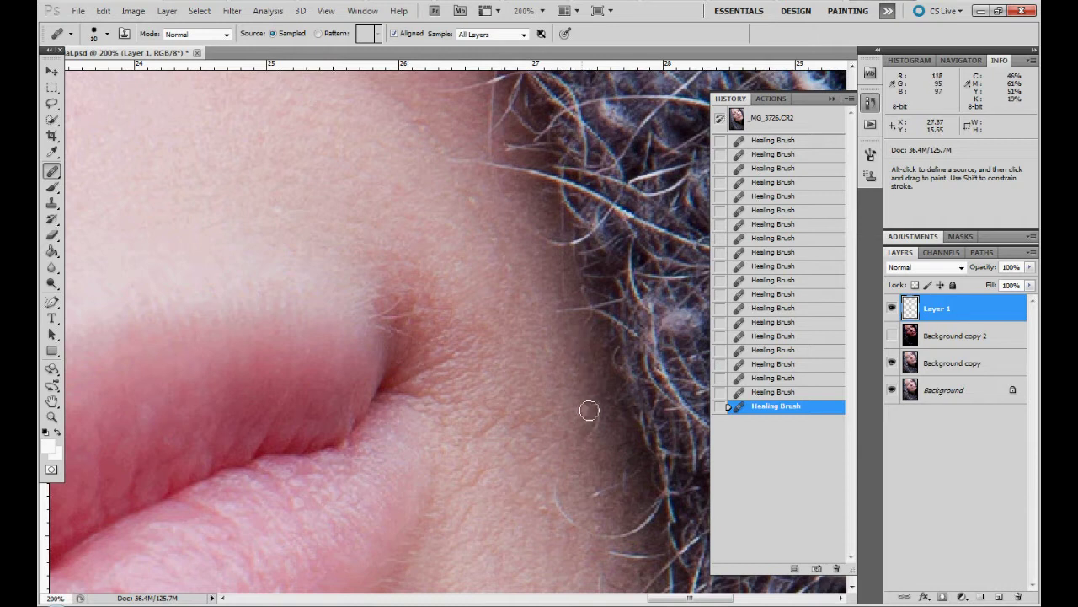
pyautogui.moveTo(597, 404); pyautogui.dragTo(587, 429)
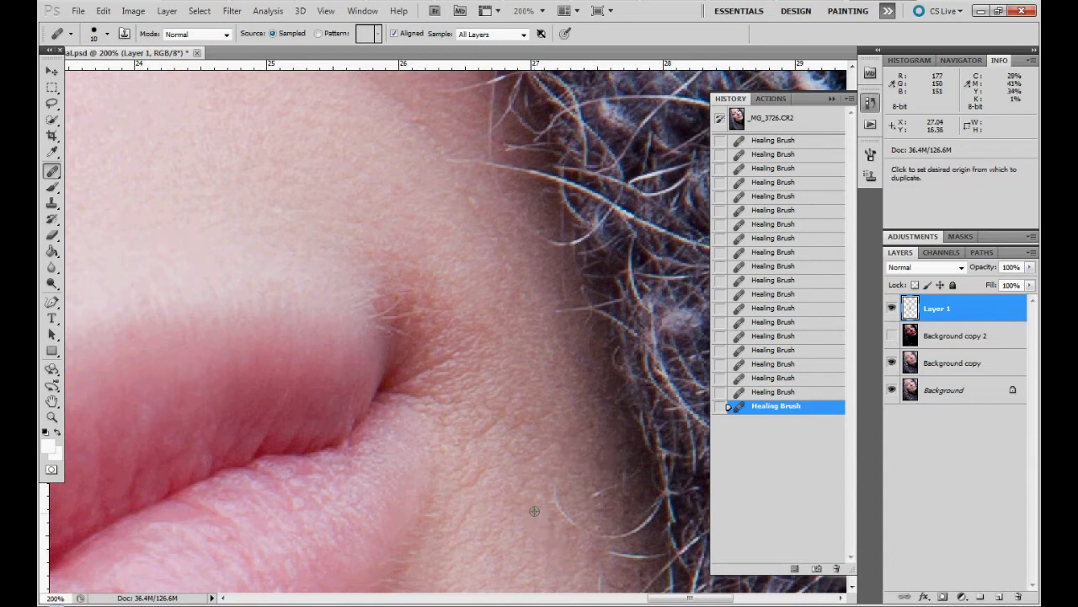
# Step: Remove the curved stray hair from the skin farther down beside the dark knitted fabric
pyautogui.scroll(-3, 534, 472)
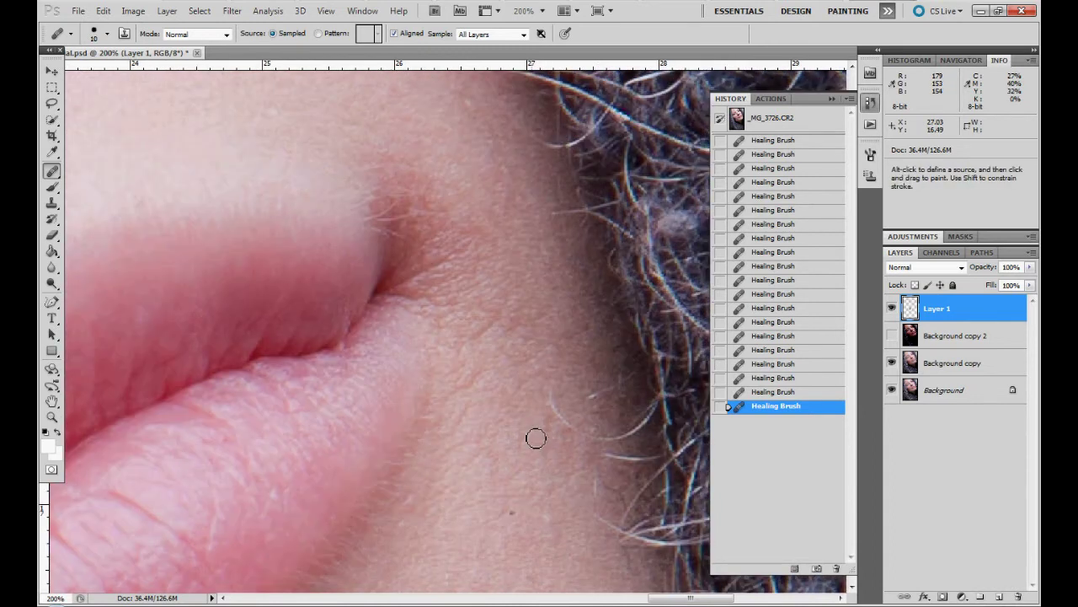
pyautogui.moveTo(564, 425)
pyautogui.mouseDown()
pyautogui.moveTo(596, 434)
pyautogui.moveTo(614, 386)
pyautogui.mouseUp()
pyautogui.keyDown('alt'); pyautogui.click(595, 384); pyautogui.keyUp('alt')
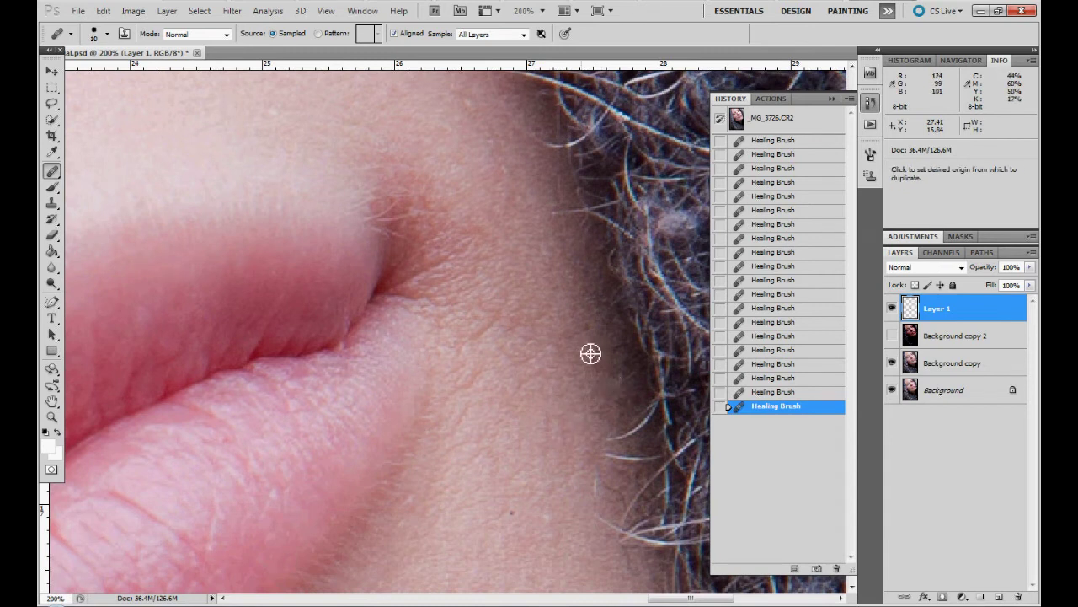
pyautogui.moveTo(550, 438); pyautogui.dragTo(523, 263)
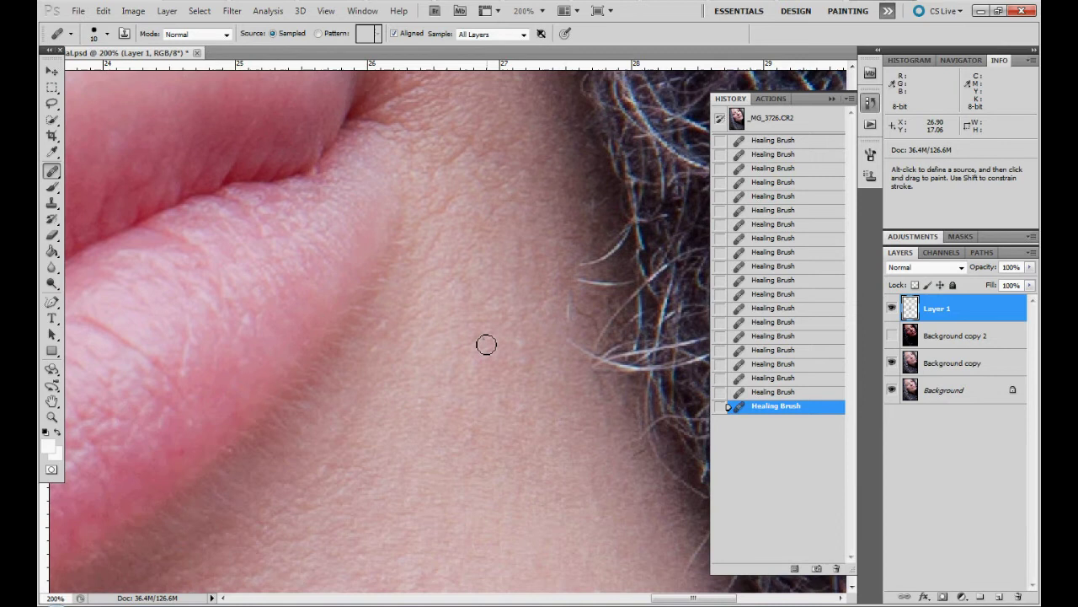
# Step: Heal the small dark spot and the uneven skin below it, between the lower lip and the fabric edge
pyautogui.click(486, 343)
pyautogui.keyDown('alt'); pyautogui.click(539, 349); pyautogui.keyUp('alt')
pyautogui.moveTo(523, 379); pyautogui.dragTo(517, 426)
pyautogui.click(516, 450)
pyautogui.moveTo(567, 494); pyautogui.dragTo(641, 278)
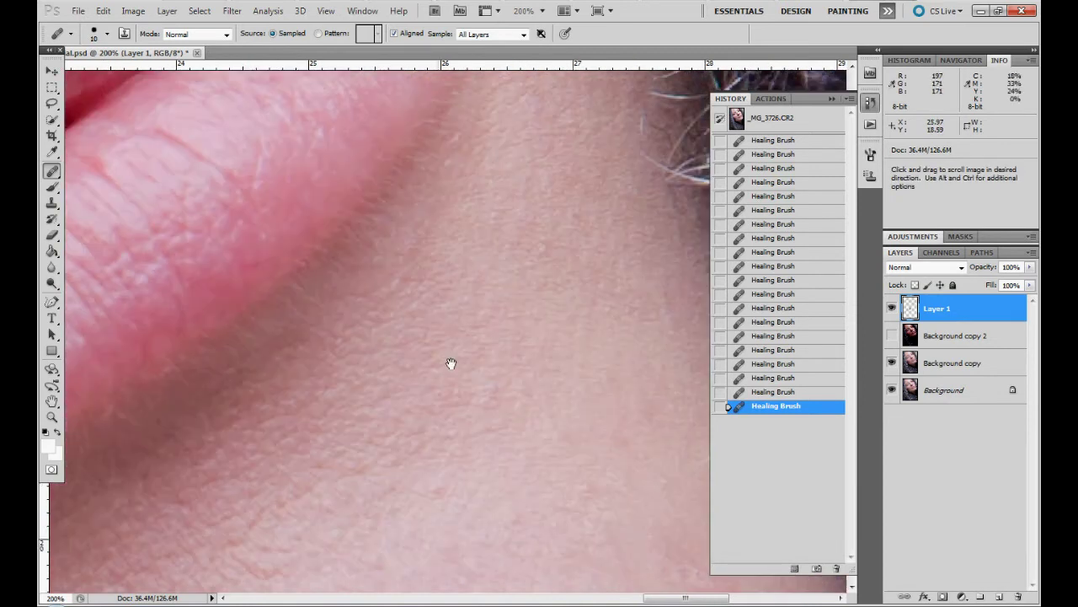
# Step: Heal the small reddish marks on the skin just beneath the lower lip using skin sampled nearby
pyautogui.moveTo(450, 363); pyautogui.dragTo(655, 177)
pyautogui.keyDown('alt'); pyautogui.click(469, 318); pyautogui.keyUp('alt')
pyautogui.keyDown('alt'); pyautogui.click(454, 279); pyautogui.keyUp('alt')
pyautogui.moveTo(426, 284); pyautogui.dragTo(423, 282)
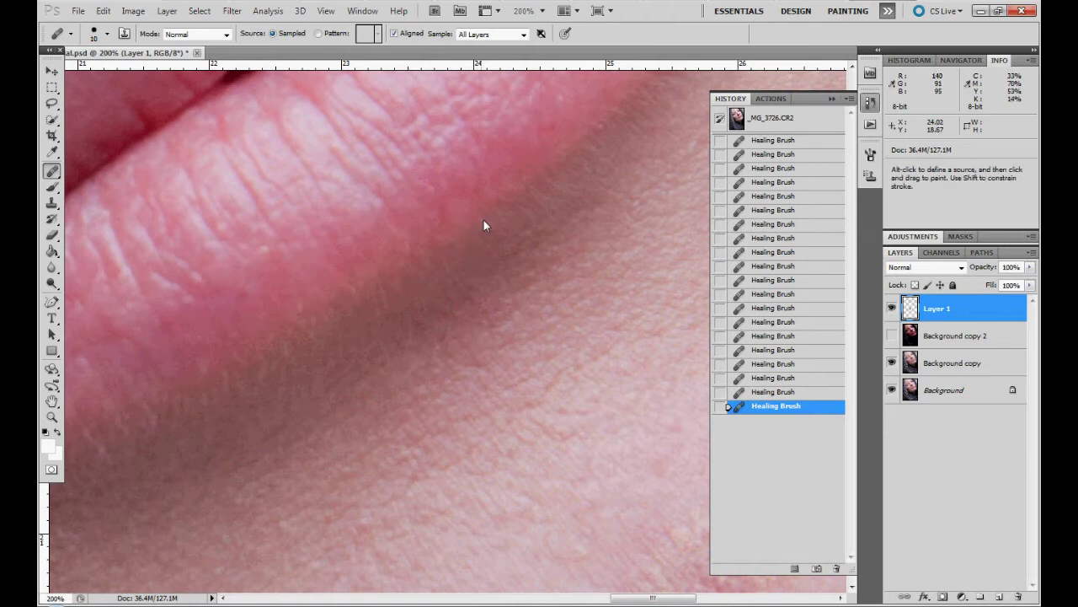
# Step: Enlarge the Healing Brush to 33 px and heal the lower edge of the flaky red blemish on the chin
pyautogui.moveTo(542, 319); pyautogui.dragTo(451, 179)
pyautogui.moveTo(544, 363); pyautogui.dragTo(332, 286)
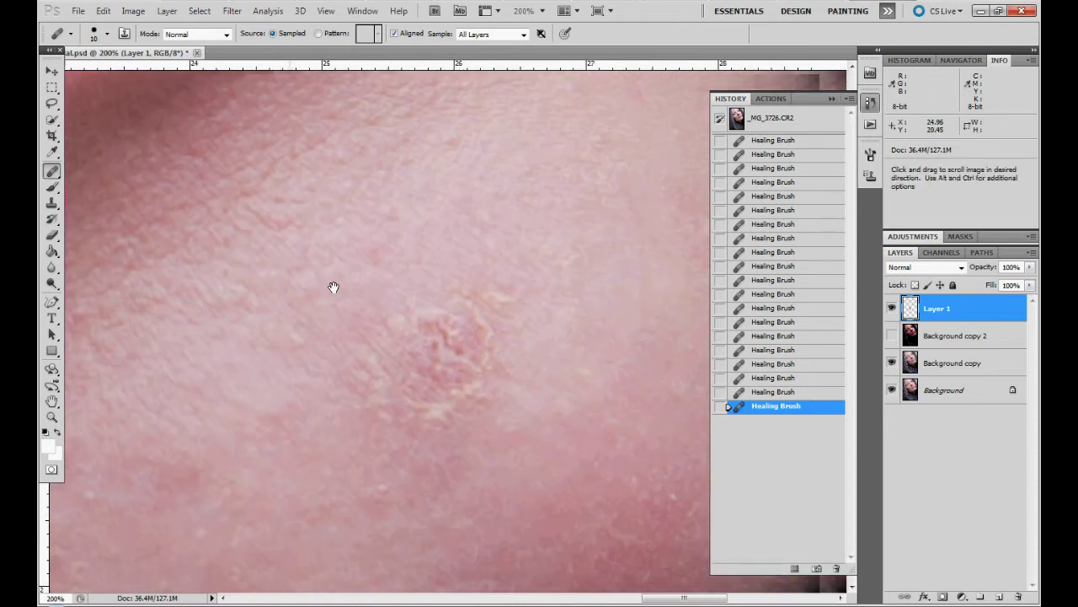
pyautogui.moveTo(496, 335); pyautogui.dragTo(448, 293)
pyautogui.hotkey('ctrl', '-')
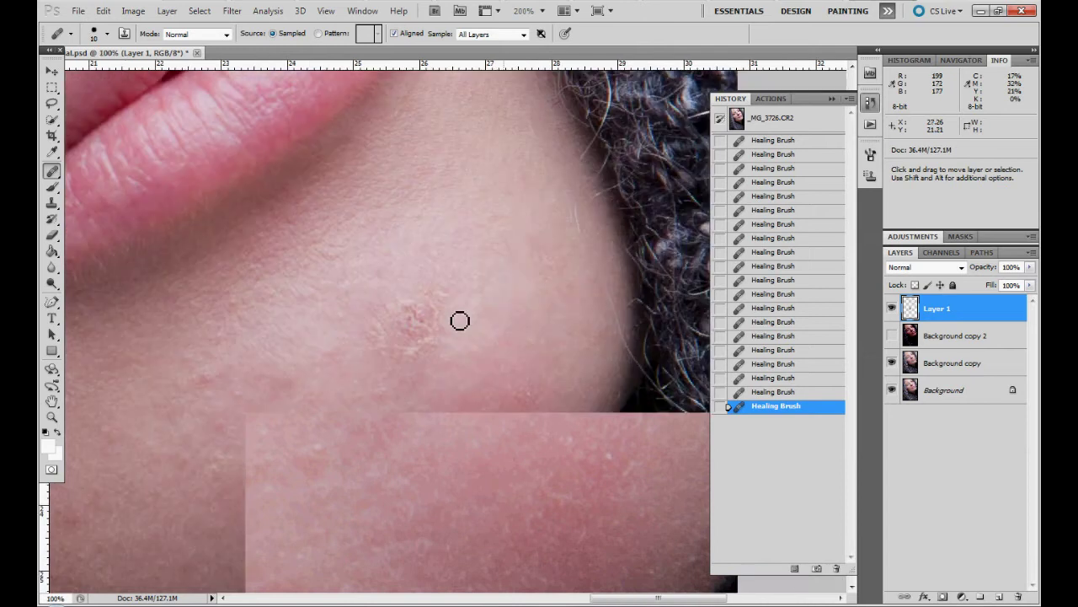
pyautogui.moveTo(486, 368); pyautogui.dragTo(487, 298)
pyautogui.moveTo(453, 241); pyautogui.dragTo(465, 292)
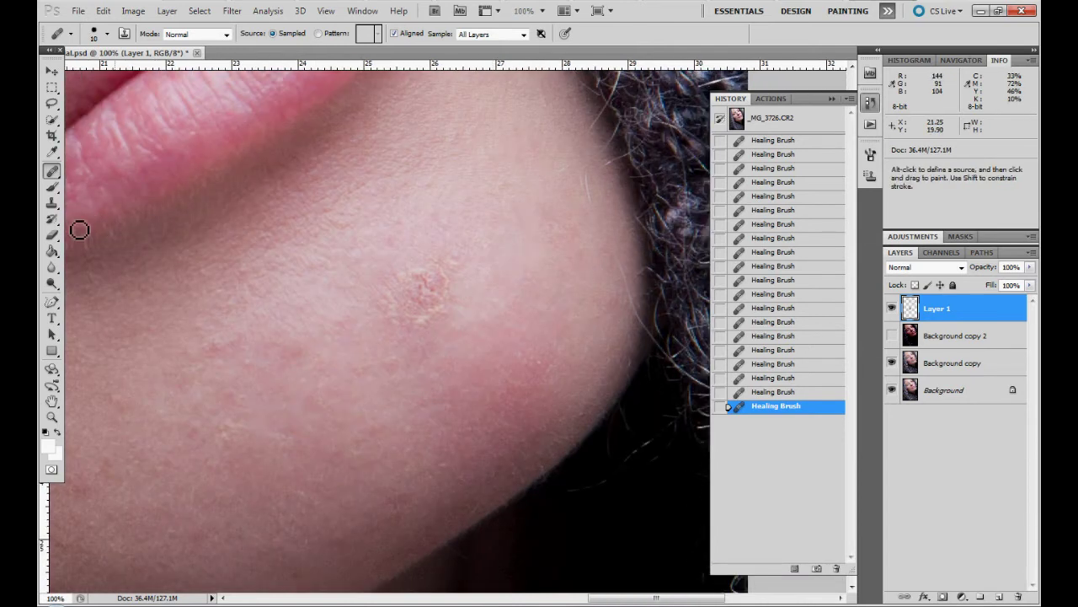
pyautogui.rightClick(444, 314)
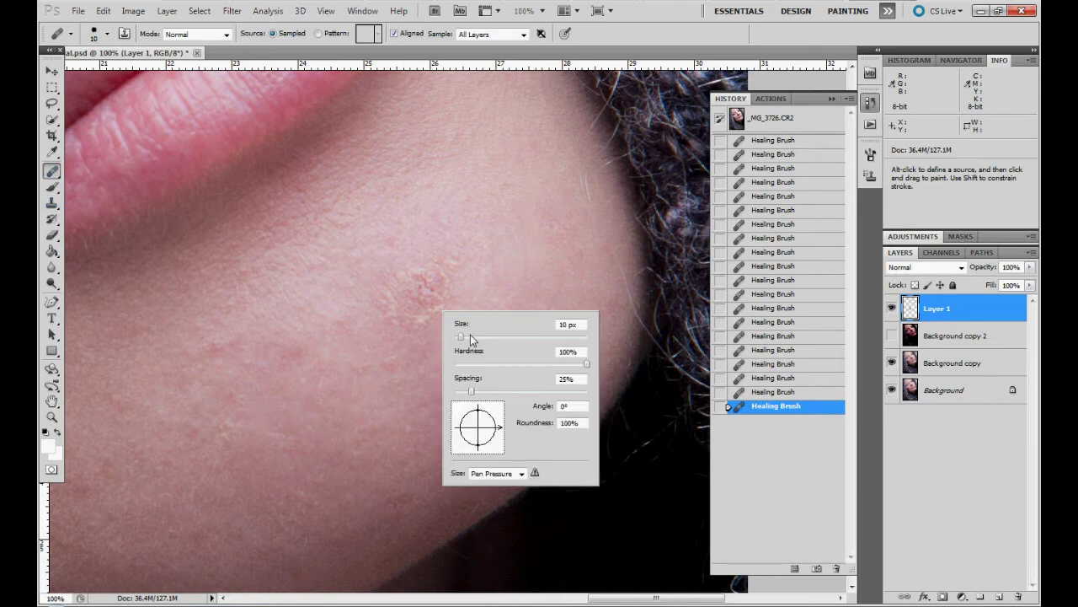
pyautogui.moveTo(472, 338); pyautogui.dragTo(477, 336)
pyautogui.keyDown('alt'); pyautogui.click(437, 341); pyautogui.keyUp('alt')
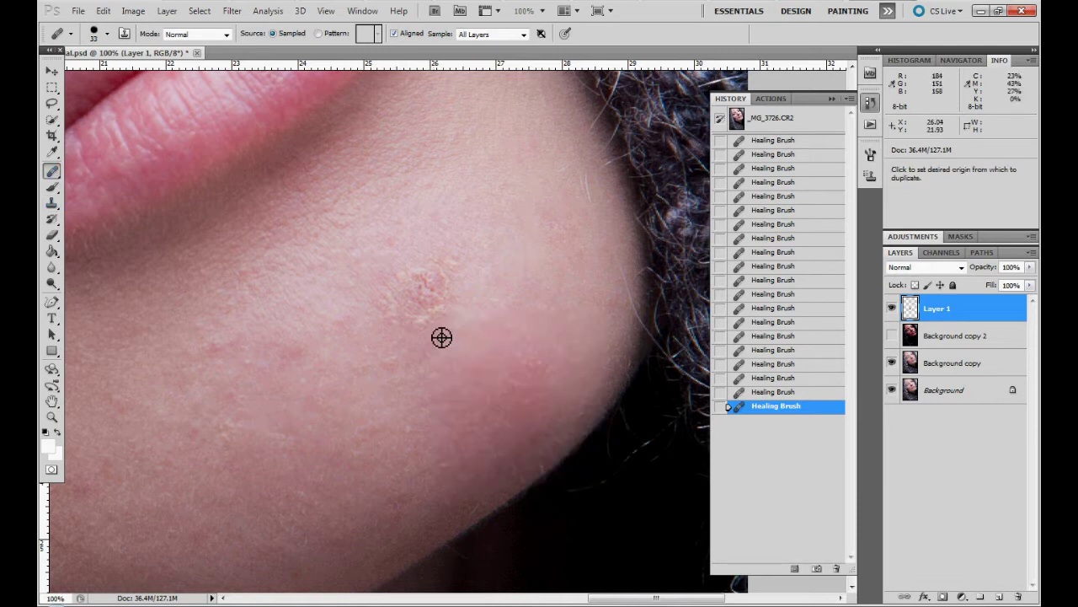
pyautogui.keyDown('alt'); pyautogui.click(462, 333); pyautogui.keyUp('alt')
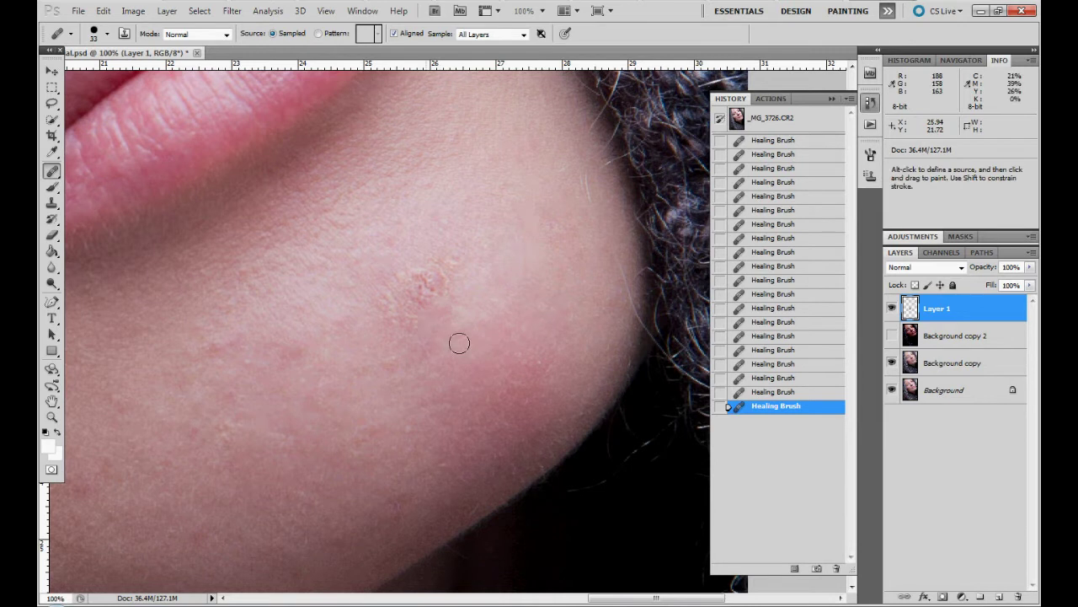
pyautogui.moveTo(479, 323)
pyautogui.mouseDown()
pyautogui.moveTo(477, 302)
pyautogui.moveTo(450, 294)
pyautogui.mouseUp()
# Step: Heal the outer edges of the red chin blemish on both sides using clean skin sampled around it
pyautogui.keyDown('alt'); pyautogui.click(468, 302); pyautogui.keyUp('alt')
pyautogui.press('alt')
pyautogui.keyDown('alt'); pyautogui.click(479, 261); pyautogui.keyUp('alt')
pyautogui.moveTo(455, 272); pyautogui.dragTo(444, 288)
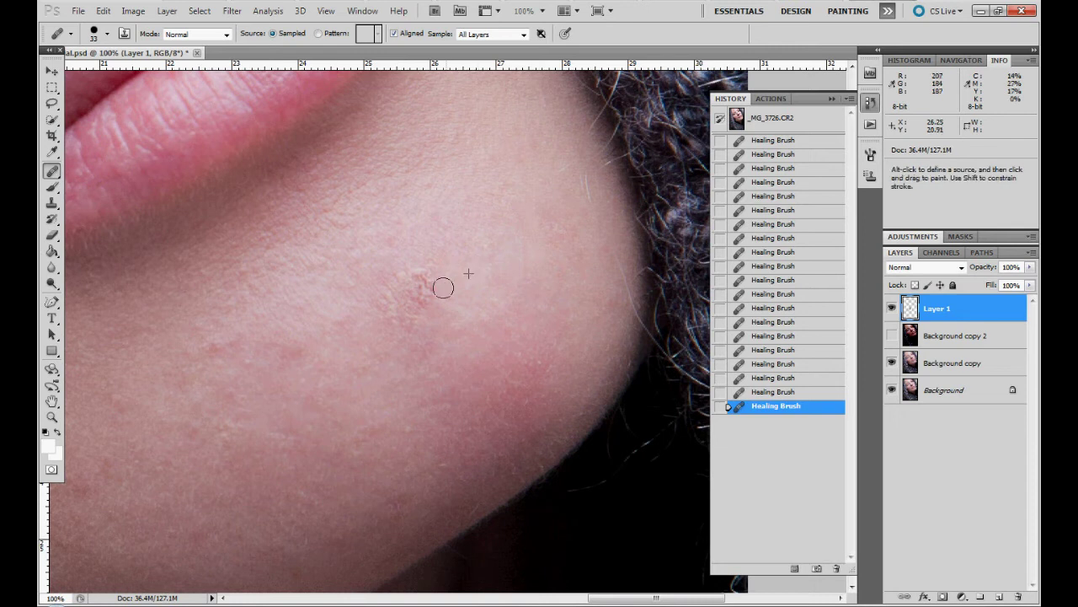
pyautogui.keyDown('alt'); pyautogui.click(367, 341); pyautogui.keyUp('alt')
pyautogui.moveTo(384, 318); pyautogui.dragTo(405, 299)
# Step: Heal the pale bumps on the lower chin using skin sampled beside them
pyautogui.click(577, 161)
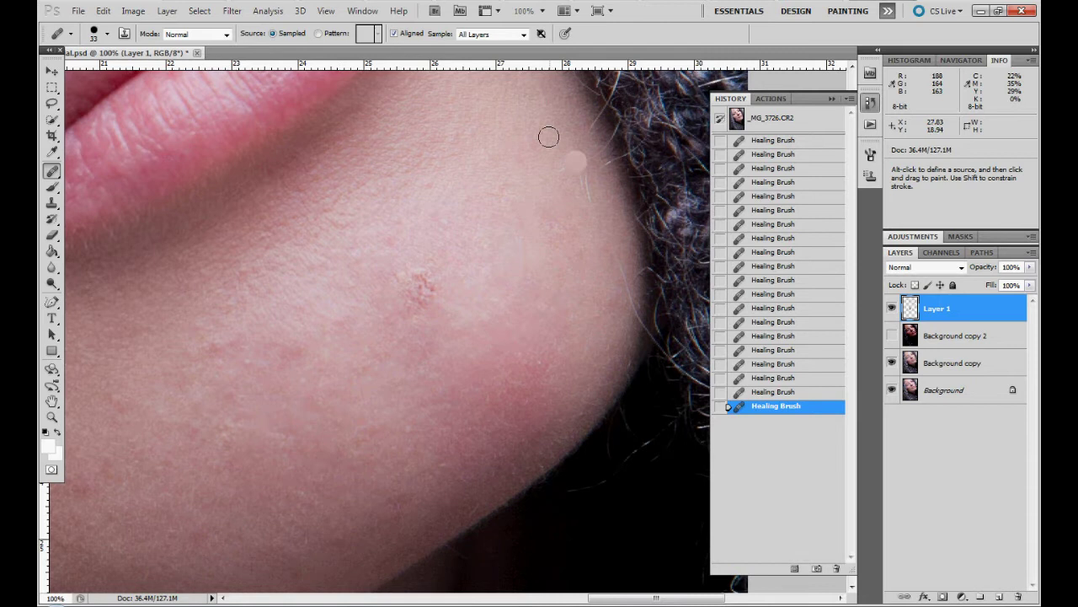
pyautogui.press('alt')
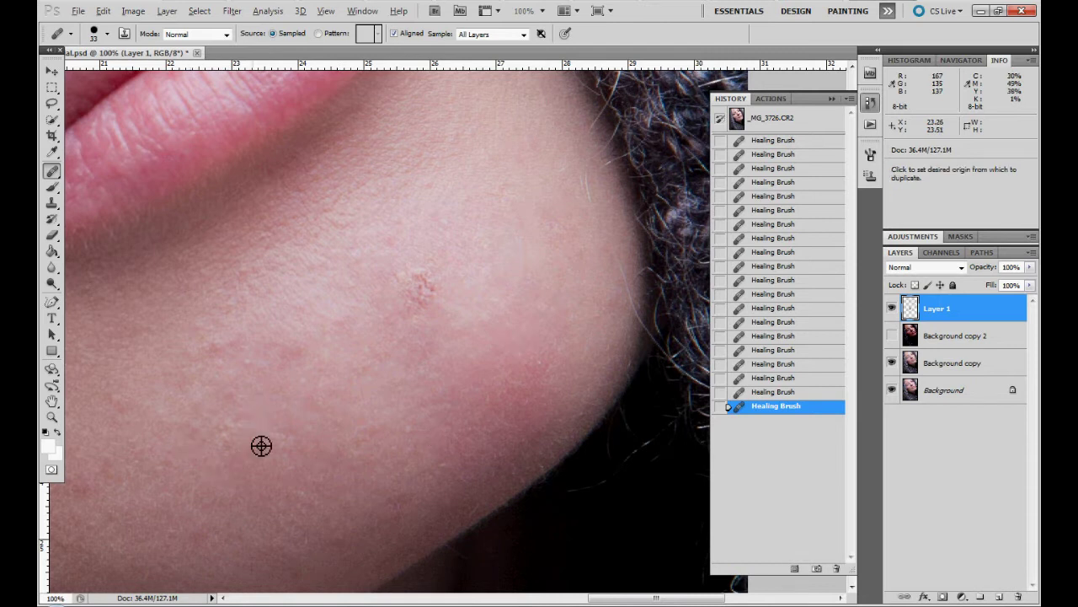
pyautogui.keyDown('alt'); pyautogui.click(265, 412); pyautogui.keyUp('alt')
pyautogui.moveTo(228, 436); pyautogui.dragTo(235, 401)
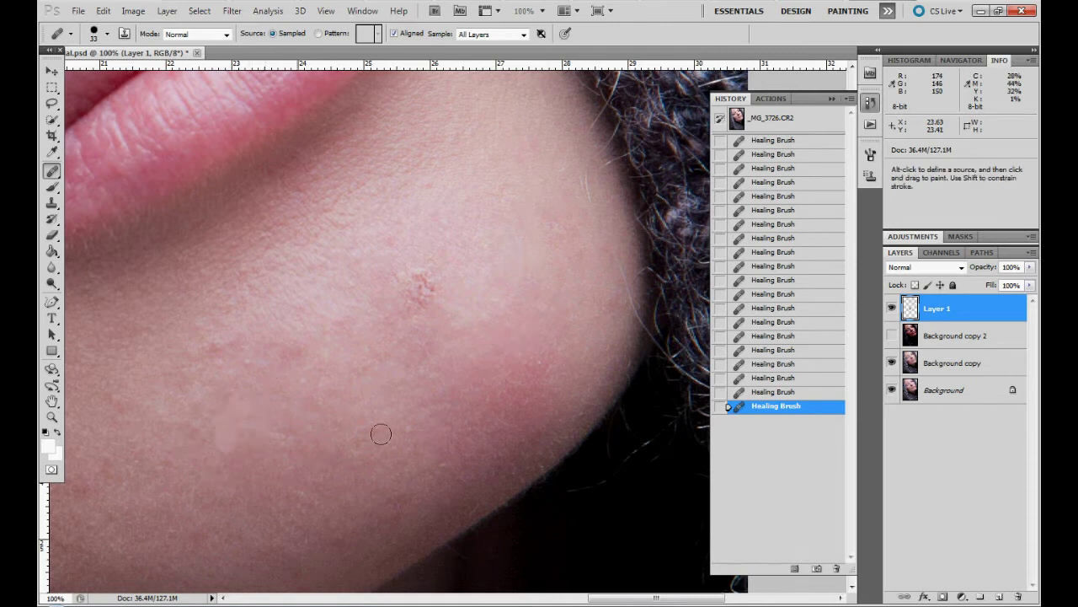
# Step: Smooth the small spots on the chin above the red blemish and toward the outer jaw edge
pyautogui.moveTo(498, 332); pyautogui.dragTo(489, 427)
pyautogui.press('alt')
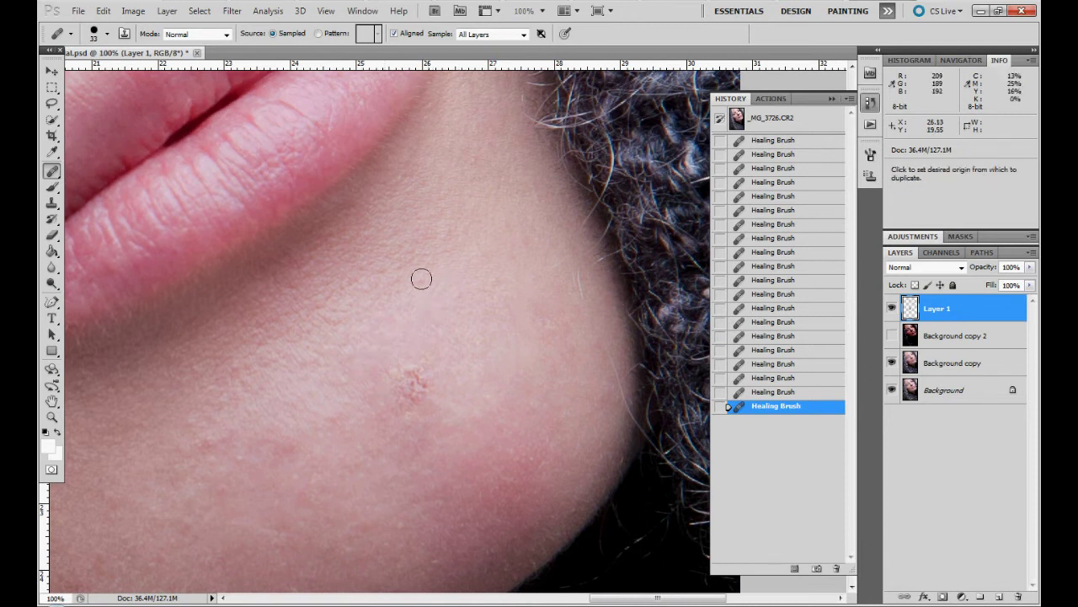
pyautogui.click(433, 279)
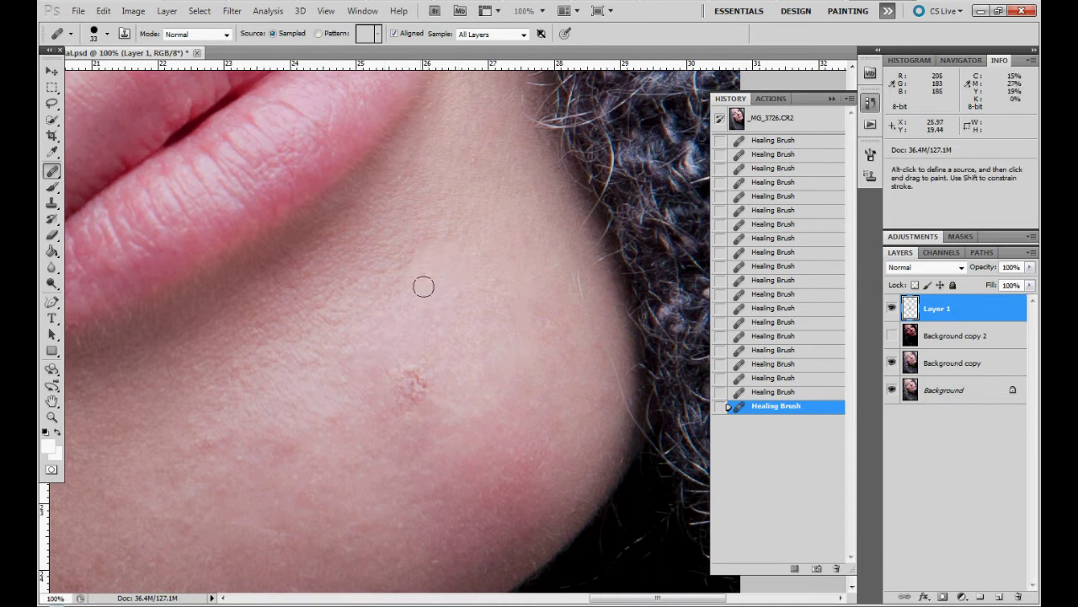
pyautogui.press('alt')
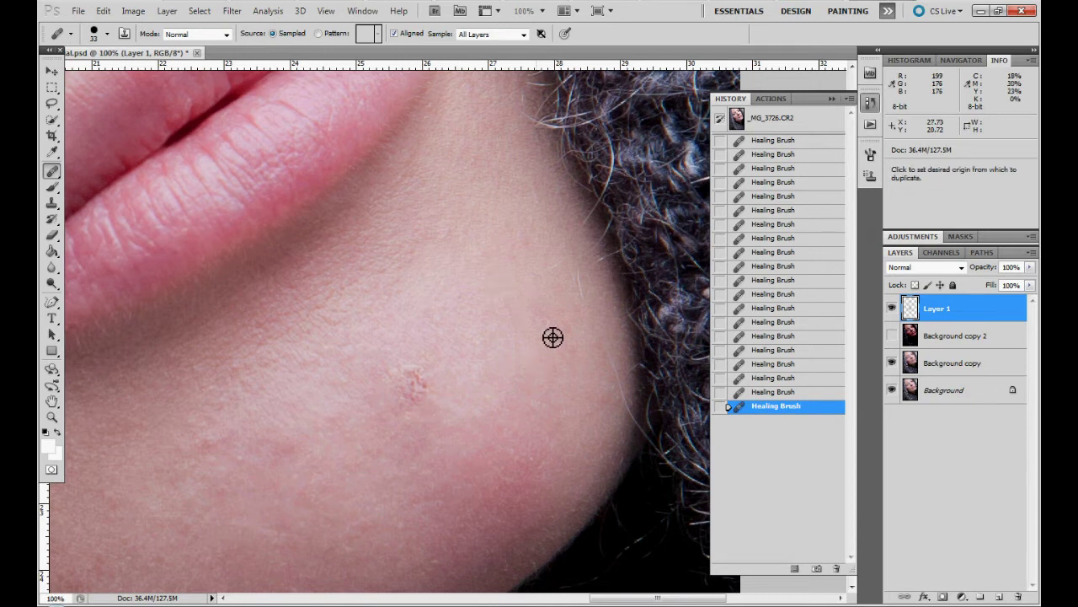
pyautogui.keyDown('alt'); pyautogui.click(553, 337); pyautogui.keyUp('alt')
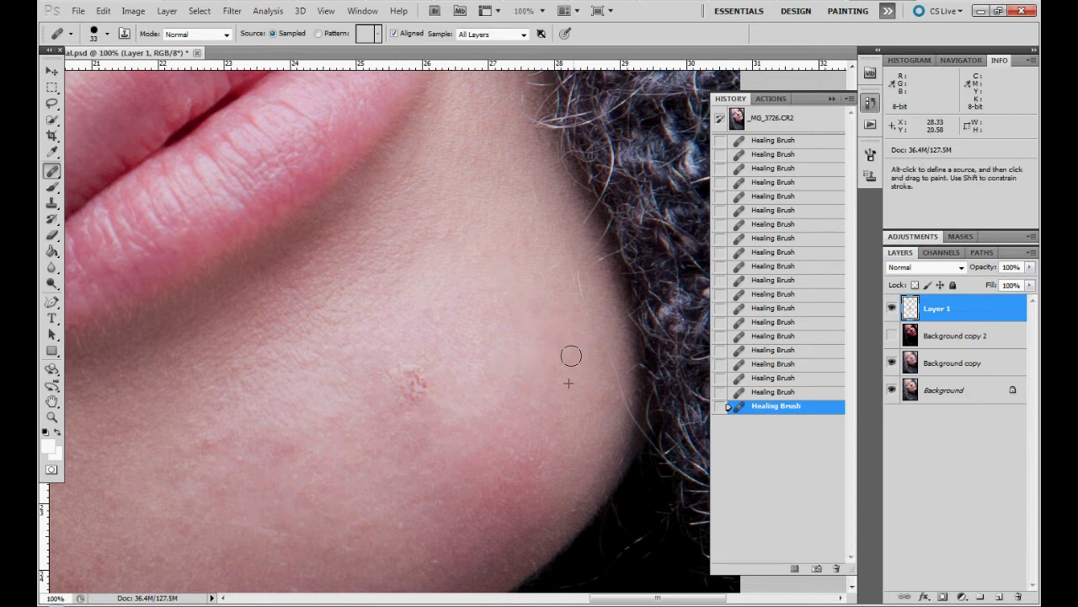
# Step: Heal the skin along the lower jawline and the remaining red blemish on the chin
pyautogui.moveTo(265, 515); pyautogui.dragTo(460, 230)
pyautogui.press('alt')
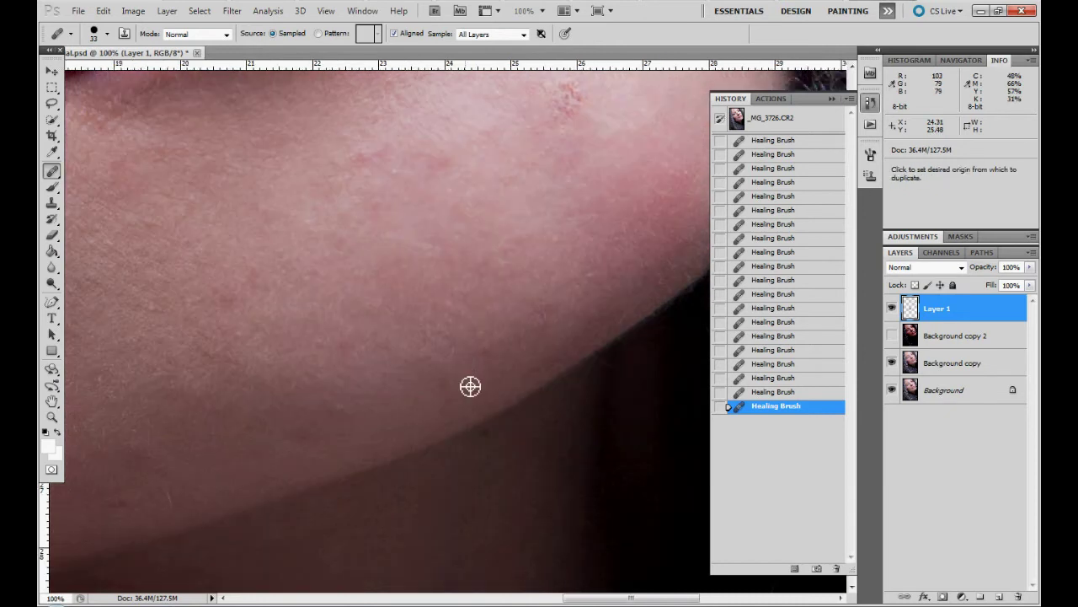
pyautogui.keyDown('alt'); pyautogui.click(471, 386); pyautogui.keyUp('alt')
pyautogui.scroll(5, 506, 312)
pyautogui.hscroll(2, 506, 312)
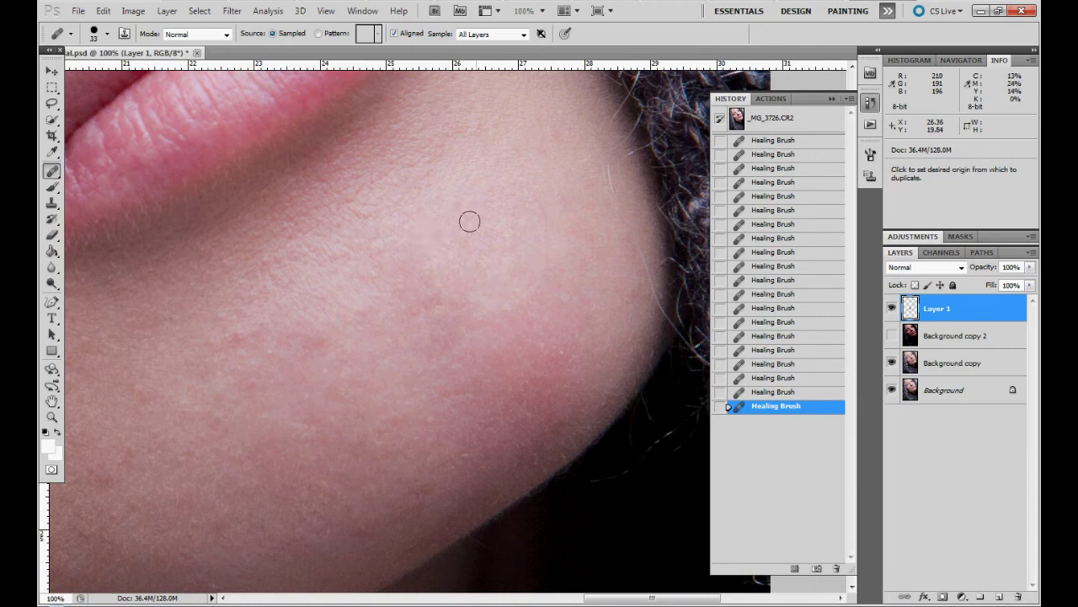
# Step: Heal the remaining small light marks on and around the reddish area of the chin
pyautogui.moveTo(331, 355); pyautogui.dragTo(382, 270)
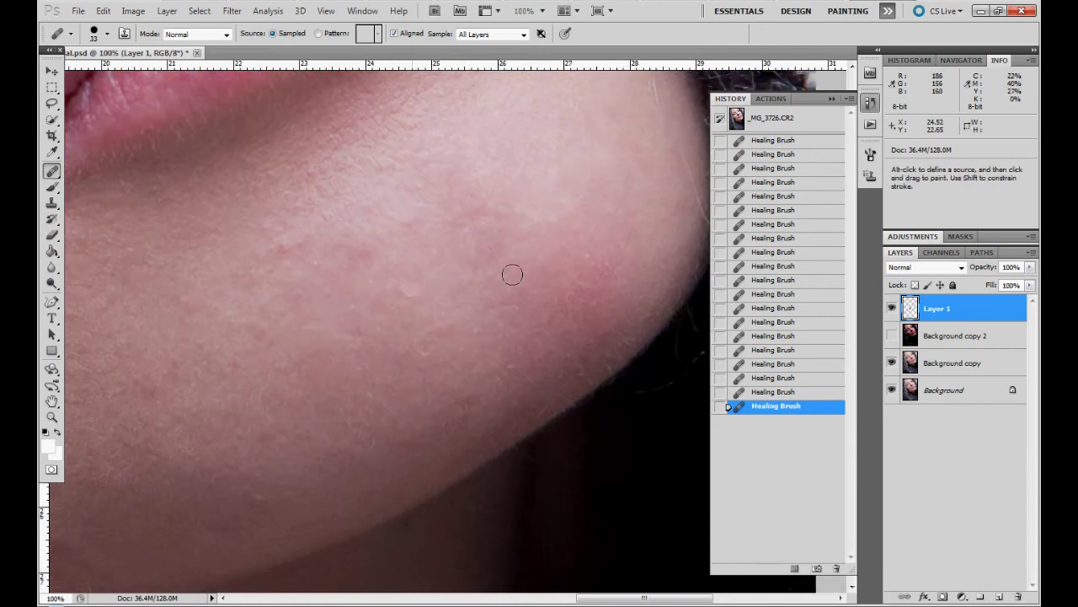
pyautogui.moveTo(512, 265); pyautogui.dragTo(454, 288)
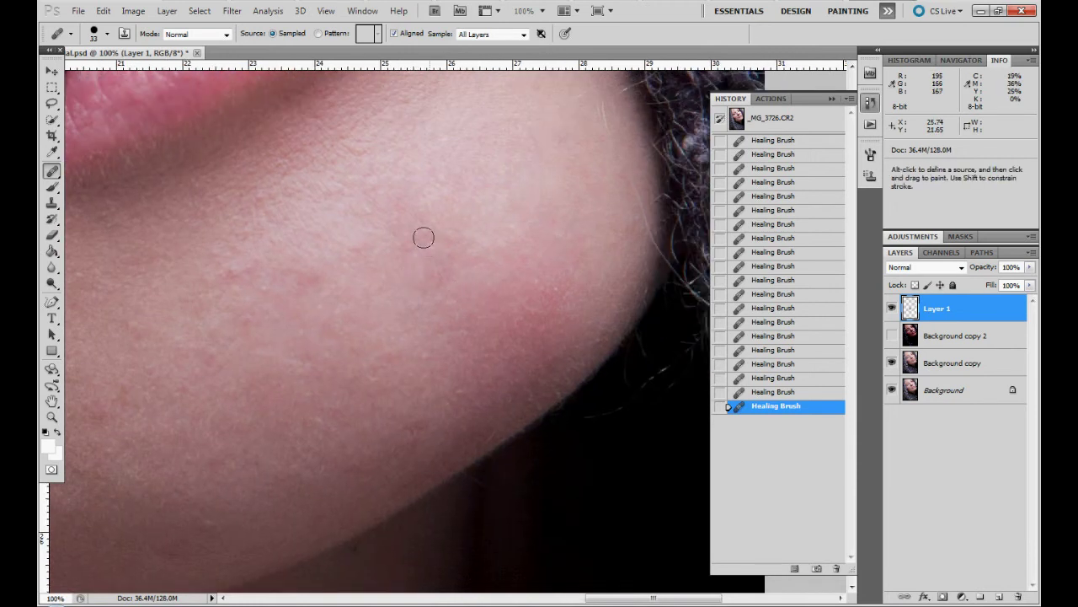
pyautogui.keyDown('alt'); pyautogui.click(561, 287); pyautogui.keyUp('alt')
pyautogui.click(516, 270)
pyautogui.click(596, 207)
pyautogui.moveTo(612, 256); pyautogui.dragTo(605, 114)
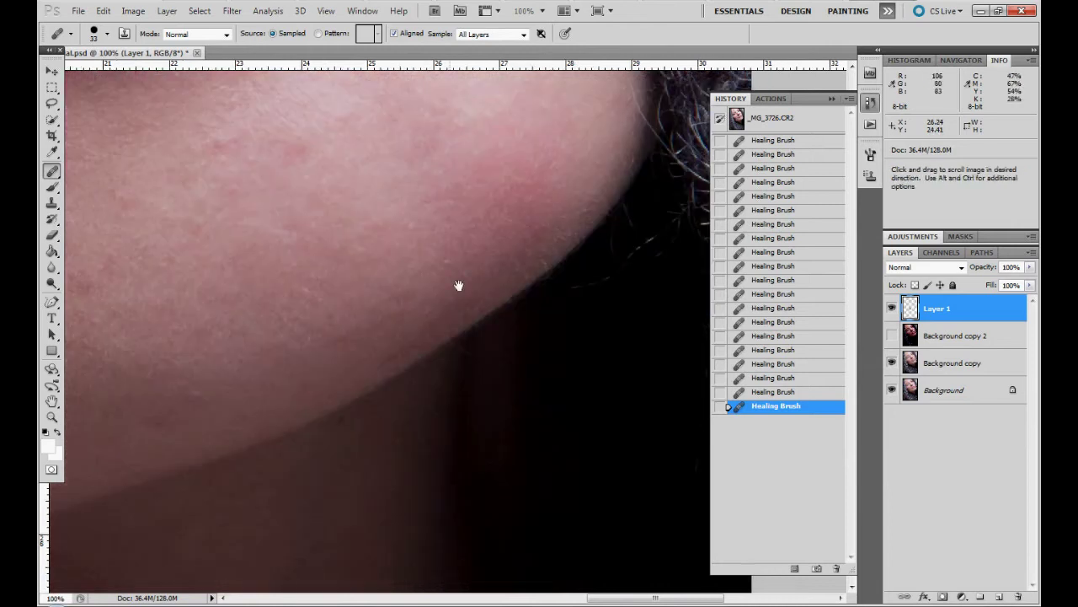
# Step: Heal the small spots and fine stray hair along the underside of the jaw using nearby sampled skin
pyautogui.moveTo(458, 286); pyautogui.dragTo(548, 225)
pyautogui.keyDown('alt'); pyautogui.click(463, 344); pyautogui.keyUp('alt')
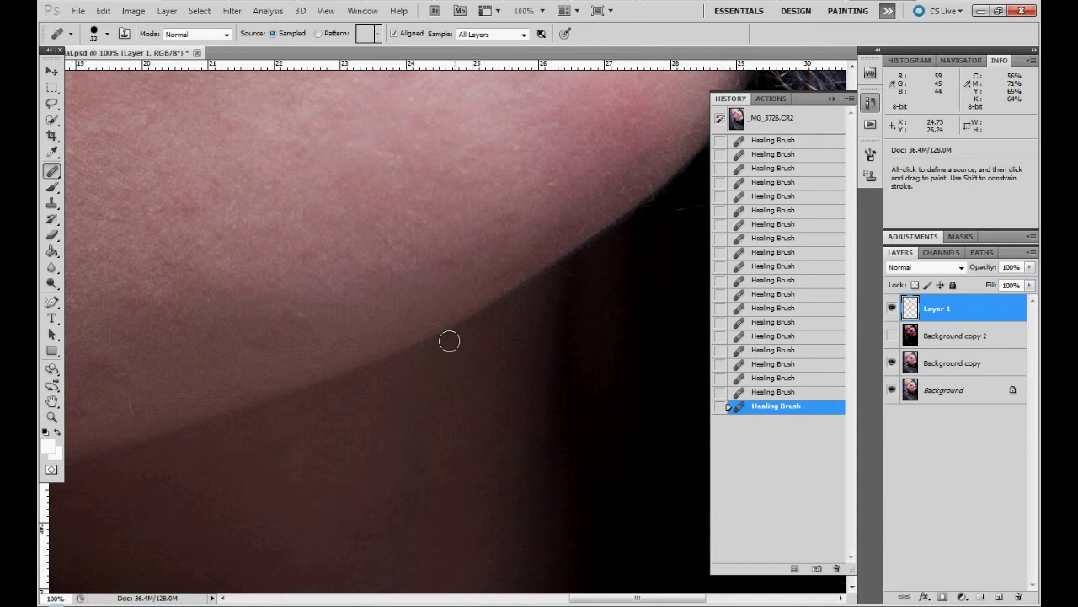
pyautogui.click(501, 351)
pyautogui.moveTo(443, 411); pyautogui.dragTo(616, 301)
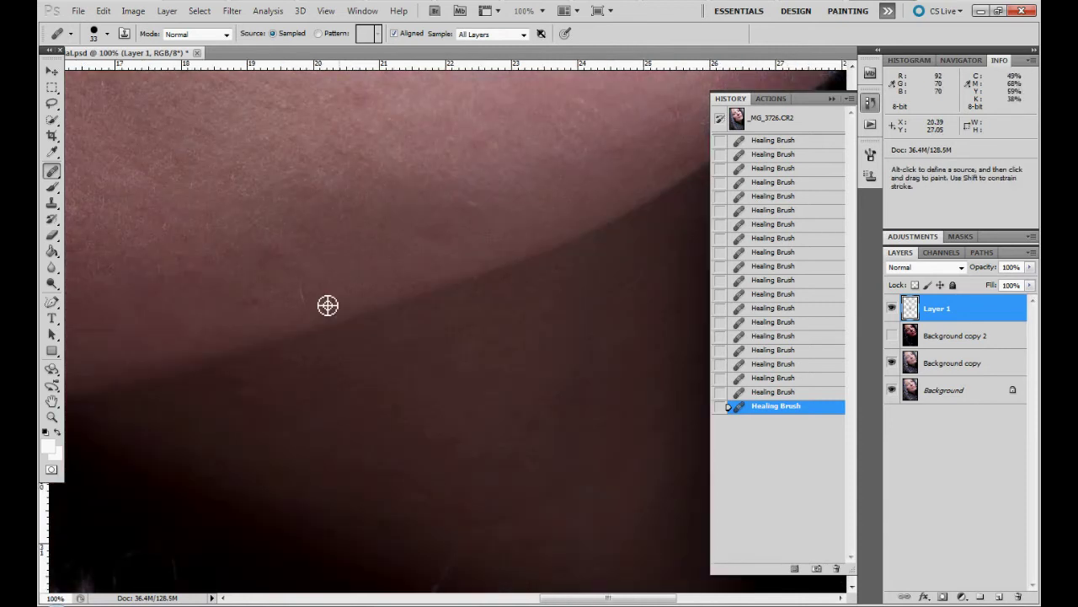
pyautogui.keyDown('alt'); pyautogui.click(327, 306); pyautogui.keyUp('alt')
pyautogui.moveTo(384, 241); pyautogui.dragTo(609, 306)
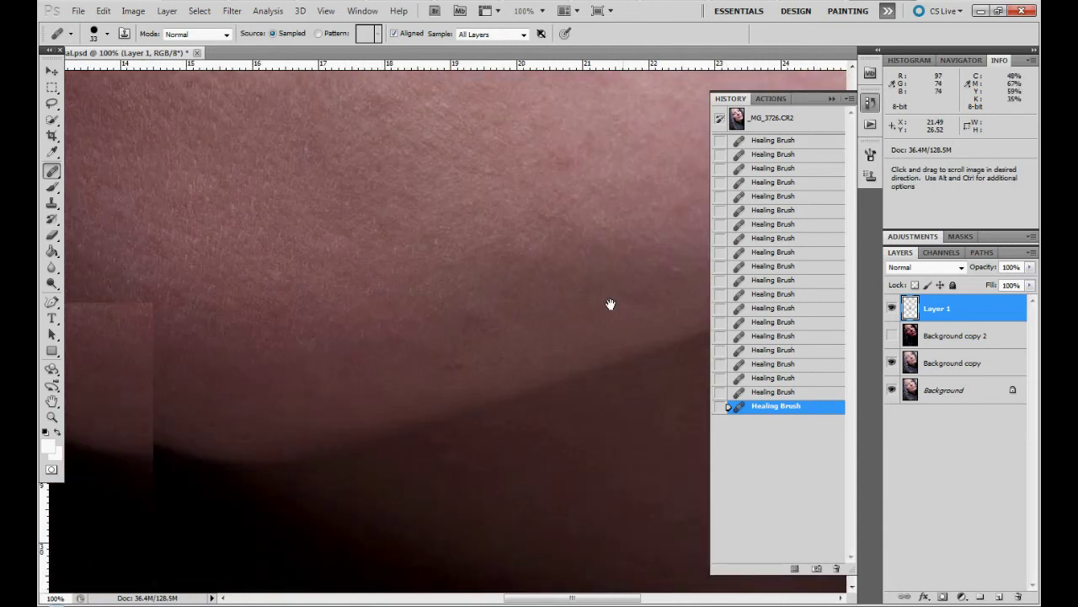
pyautogui.keyDown('alt'); pyautogui.click(509, 376); pyautogui.keyUp('alt')
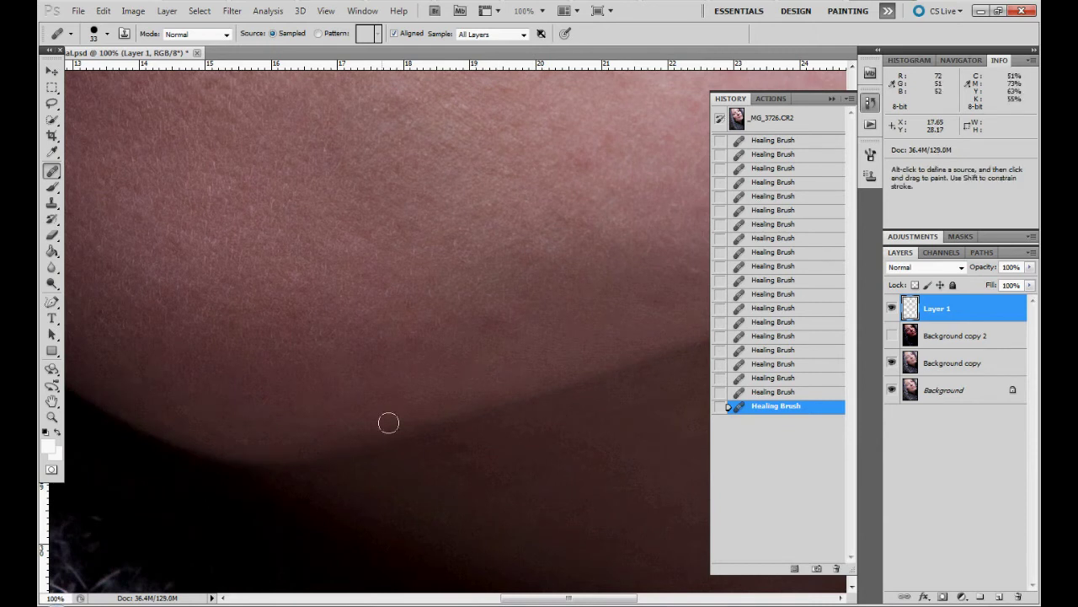
pyautogui.scroll(-2, 469, 357)
pyautogui.hscroll(-3, 469, 356)
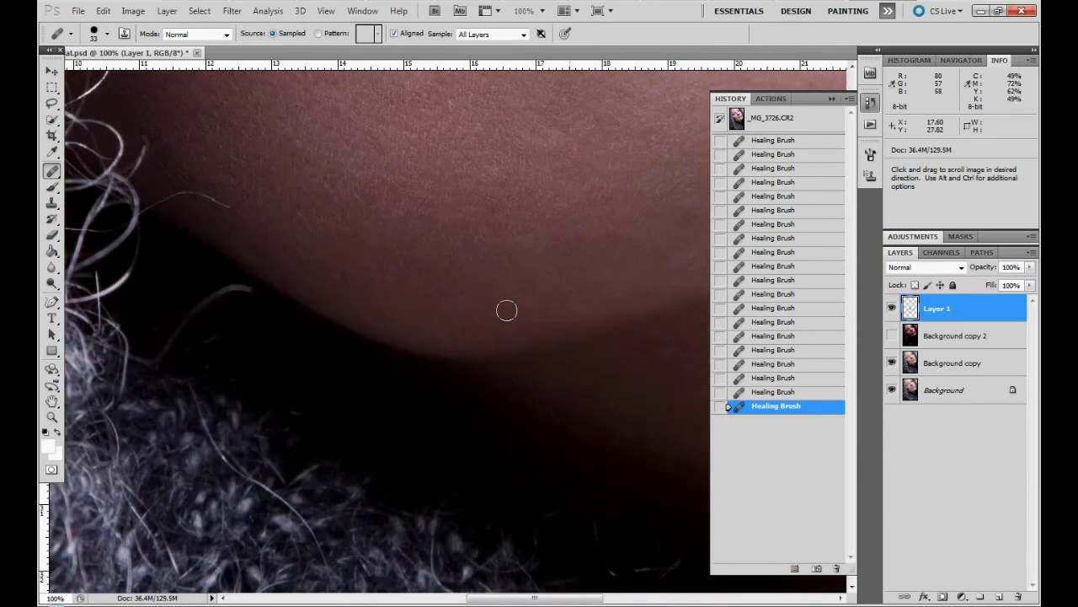
# Step: Heal the small mark on the upper lip's edge near the shadowed corner of the mouth
pyautogui.moveTo(416, 216); pyautogui.dragTo(525, 430)
pyautogui.moveTo(472, 252); pyautogui.dragTo(503, 484)
pyautogui.moveTo(443, 455); pyautogui.dragTo(427, 565)
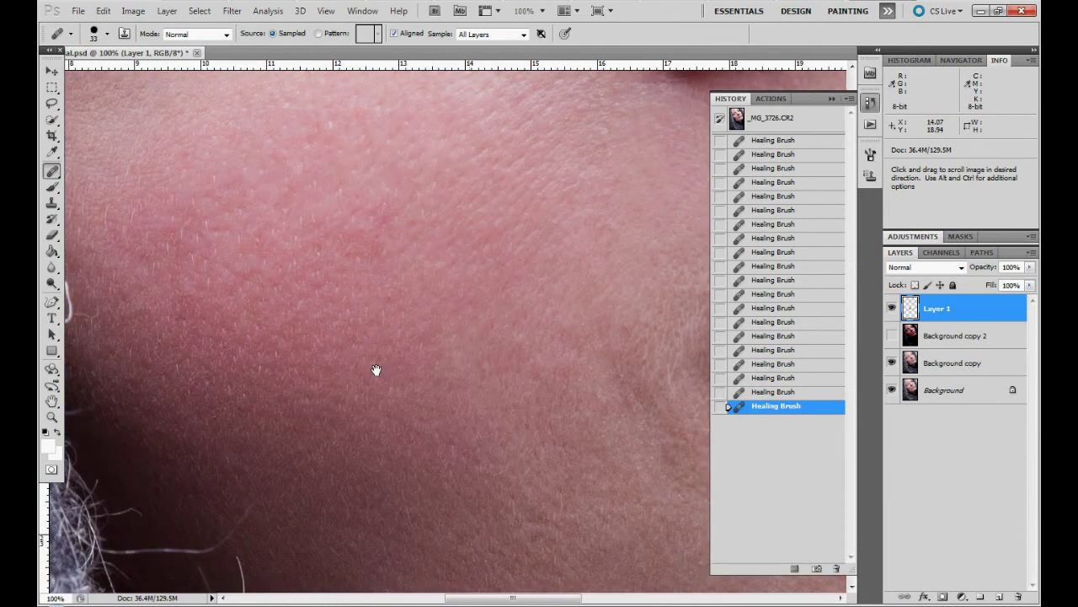
pyautogui.moveTo(376, 371); pyautogui.dragTo(274, 429)
pyautogui.moveTo(522, 266); pyautogui.dragTo(310, 295)
pyautogui.hscroll(3, 311, 295)
pyautogui.scroll(-1, 310, 294)
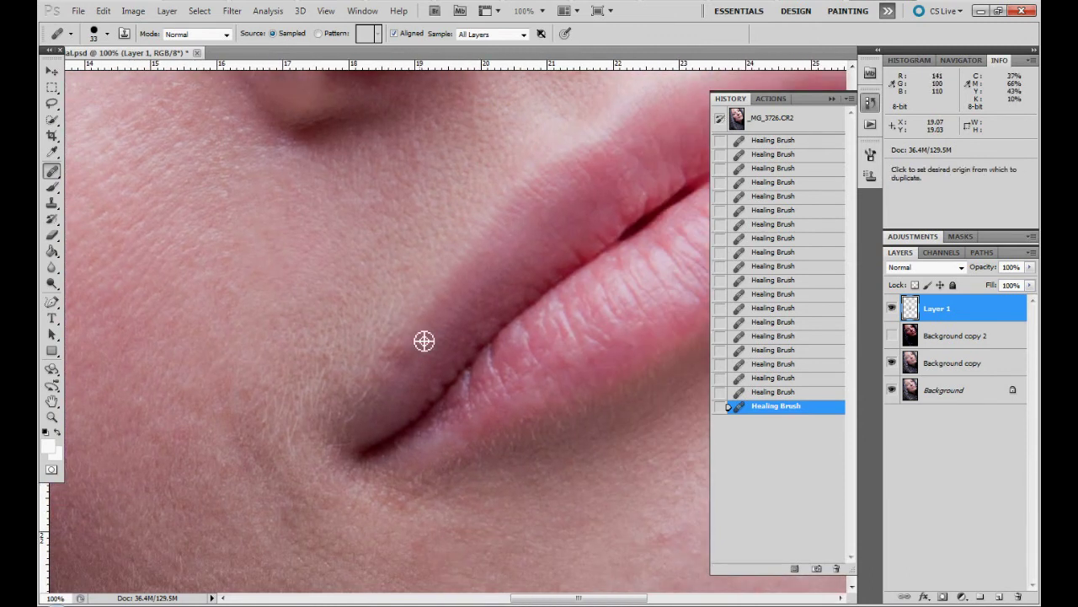
pyautogui.click(439, 377)
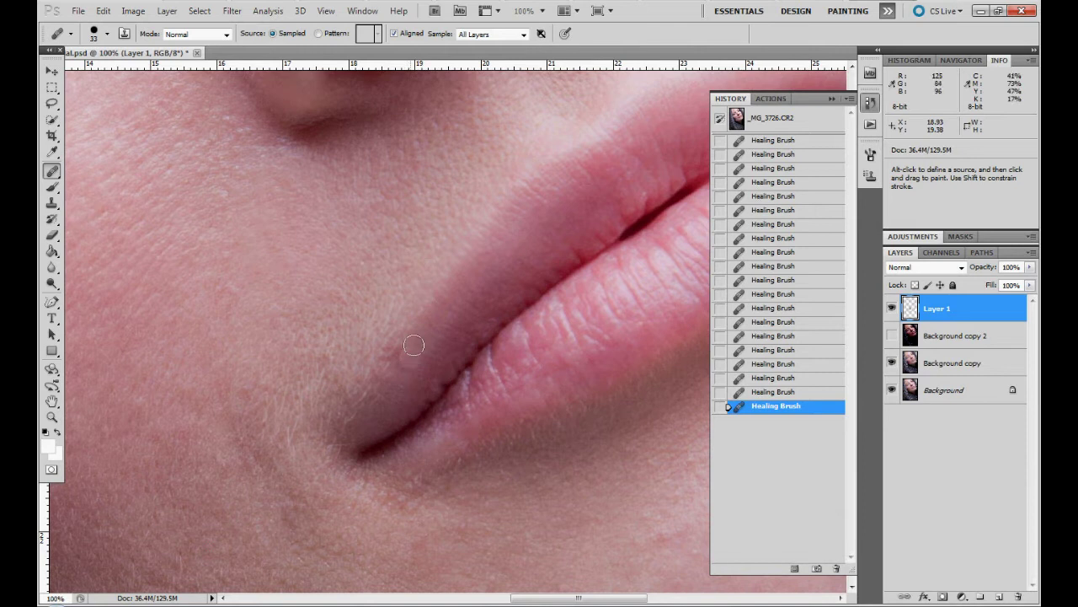
pyautogui.click(413, 344)
# Step: Smooth the fine creases on the lower lip with the Healing Brush, using texture sampled from the lip
pyautogui.moveTo(434, 342); pyautogui.dragTo(171, 281)
pyautogui.scroll(3, 460, 221)
pyautogui.hscroll(2, 460, 303)
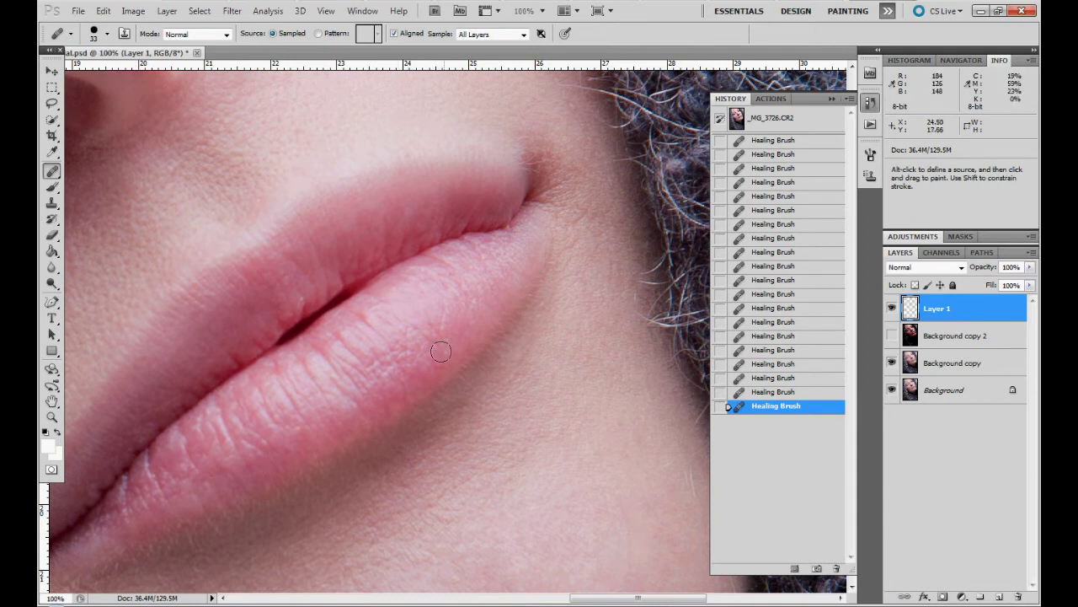
pyautogui.keyDown('alt'); pyautogui.click(384, 314); pyautogui.keyUp('alt')
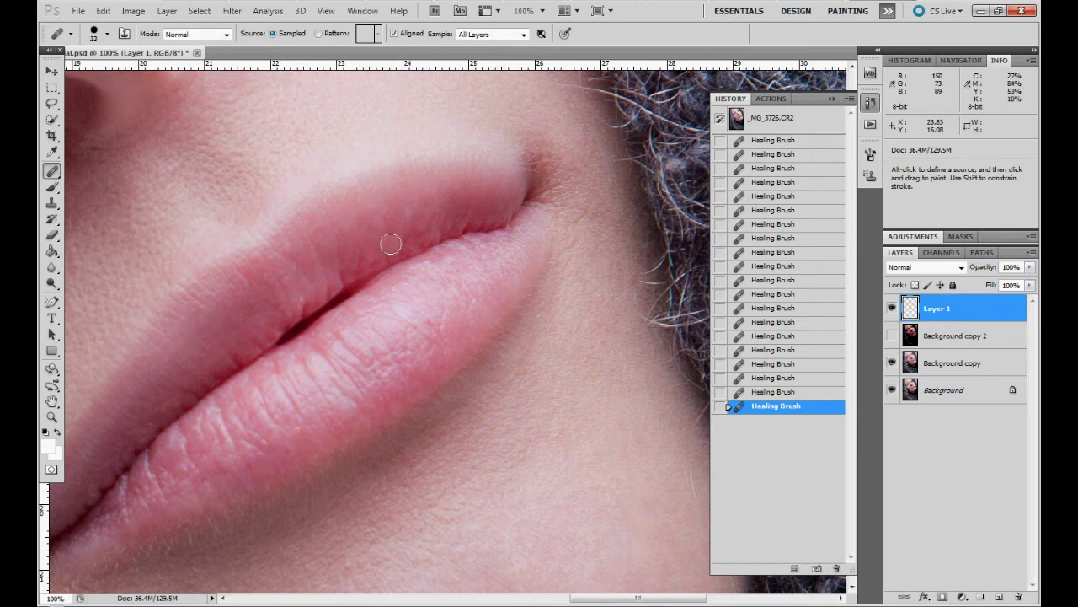
pyautogui.moveTo(407, 306); pyautogui.dragTo(501, 214)
pyautogui.keyDown('alt'); pyautogui.click(347, 334); pyautogui.keyUp('alt')
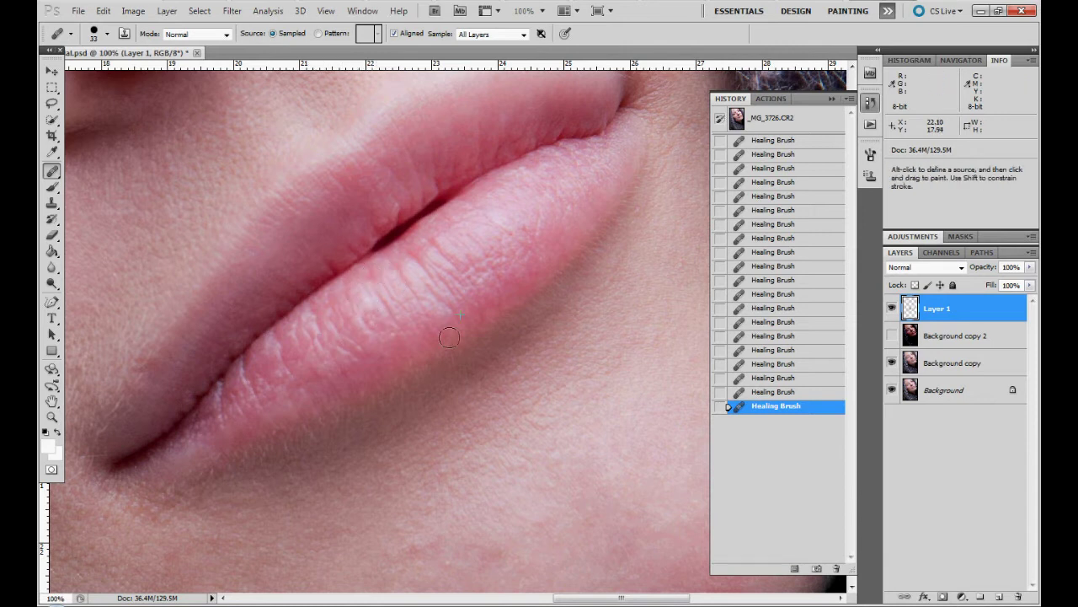
pyautogui.keyDown('alt'); pyautogui.click(429, 256); pyautogui.keyUp('alt')
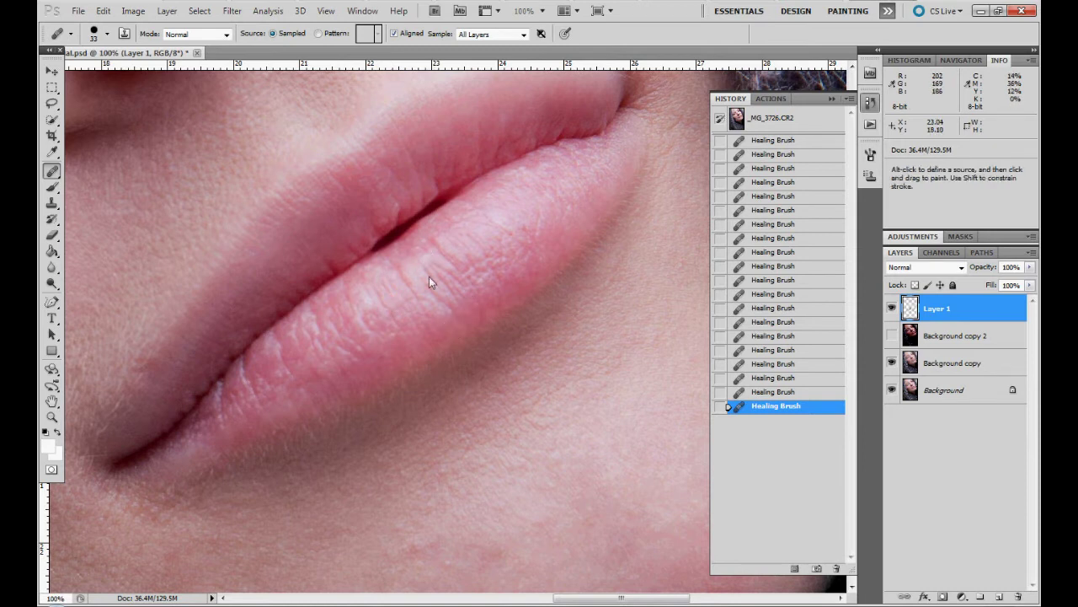
# Step: Heal the small reddish spot on the chin below the lower lip with clean skin sampled beside it
pyautogui.press('space')
pyautogui.moveTo(313, 350); pyautogui.dragTo(479, 245)
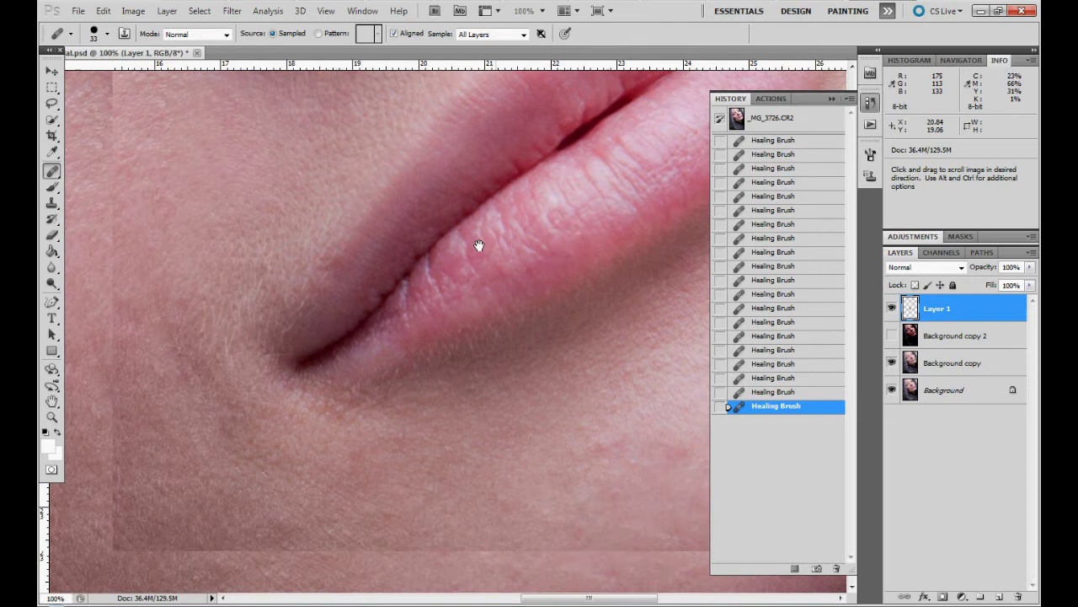
pyautogui.moveTo(489, 308); pyautogui.dragTo(353, 192)
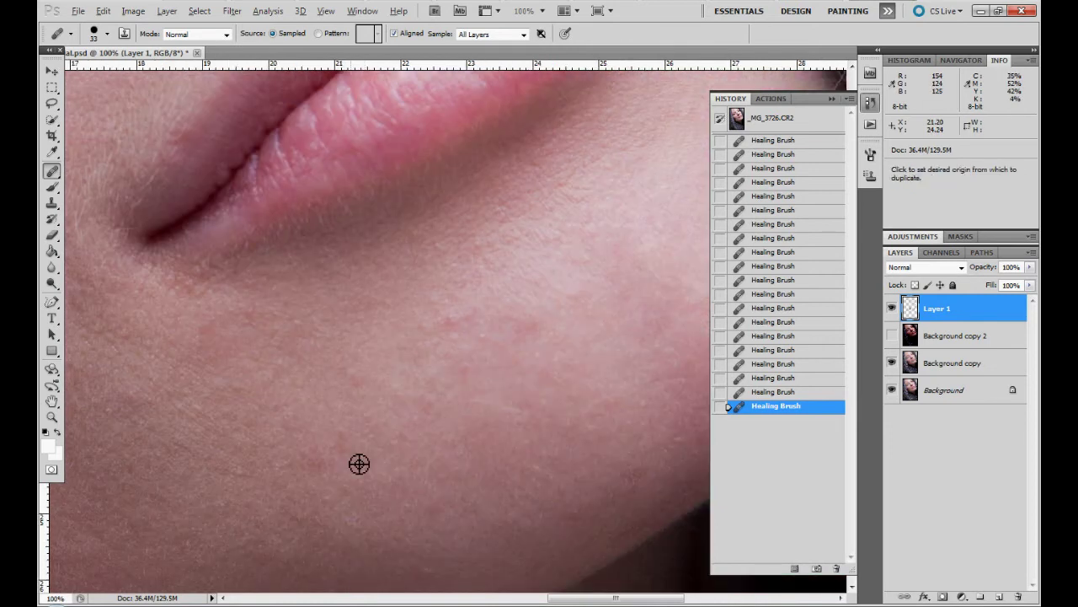
pyautogui.keyDown('alt'); pyautogui.click(352, 434); pyautogui.keyUp('alt')
pyautogui.click(343, 453)
pyautogui.keyDown('alt'); pyautogui.click(371, 508); pyautogui.keyUp('alt')
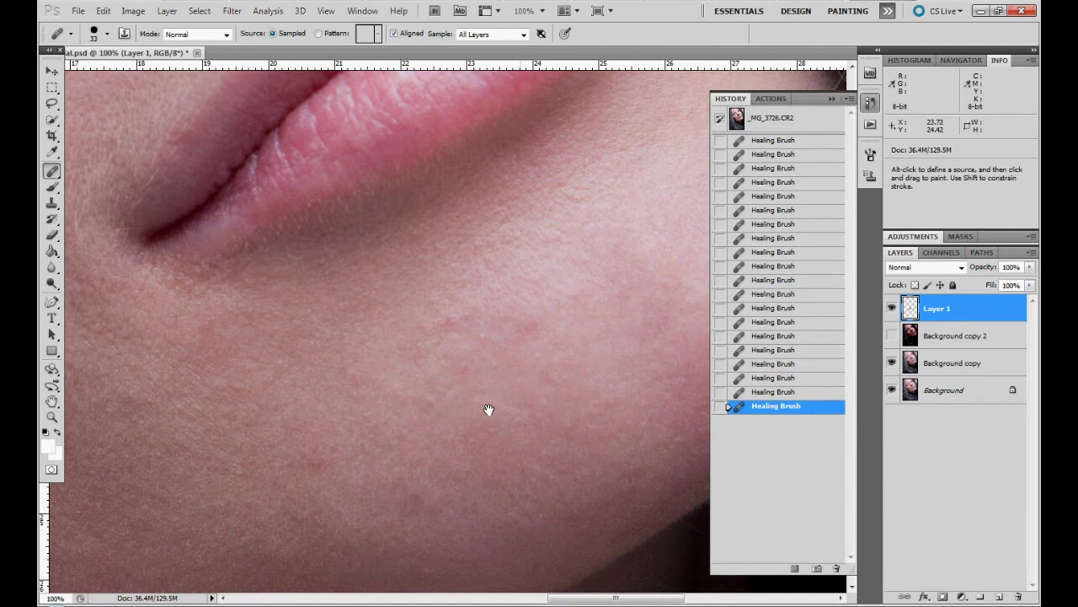
# Step: Remove the stray hairs crossing the black background between the outer jaw edge and the curly wool
pyautogui.moveTo(489, 410); pyautogui.dragTo(447, 368)
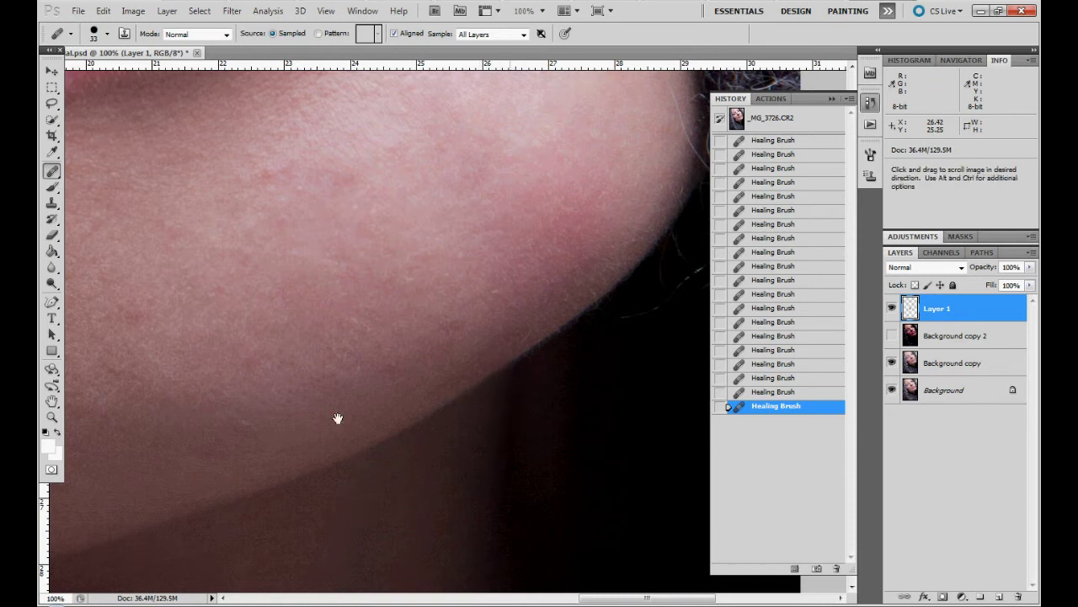
pyautogui.moveTo(609, 296); pyautogui.dragTo(365, 372)
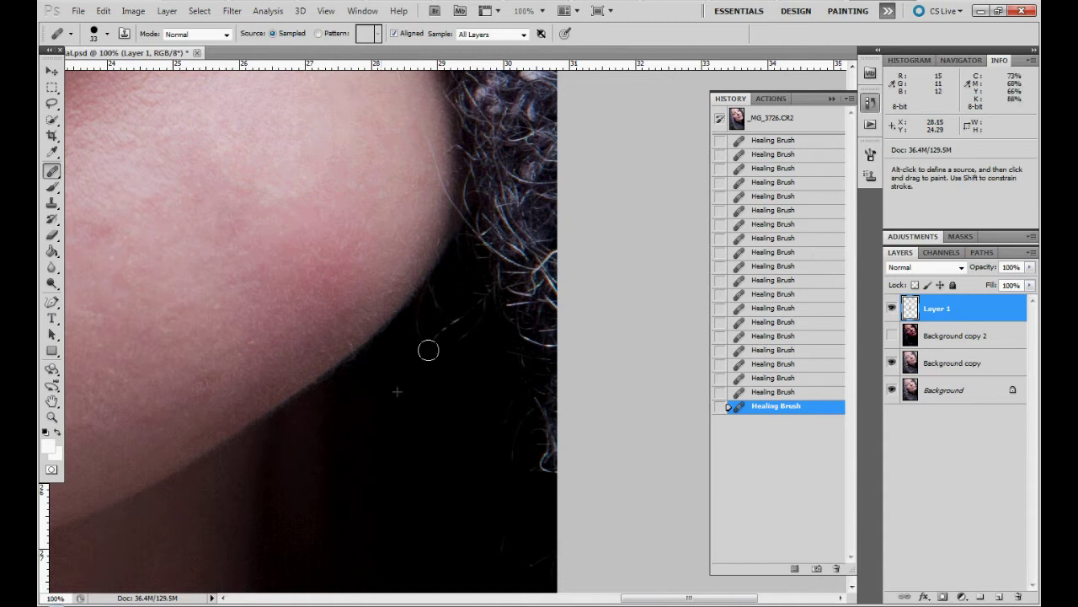
pyautogui.moveTo(428, 350); pyautogui.dragTo(482, 299)
pyautogui.moveTo(468, 375); pyautogui.dragTo(471, 296)
# Step: Remove the stray hairs from the shadowed neck and dark background just above the knitted scarf
pyautogui.press('space')
pyautogui.moveTo(363, 303); pyautogui.dragTo(416, 65)
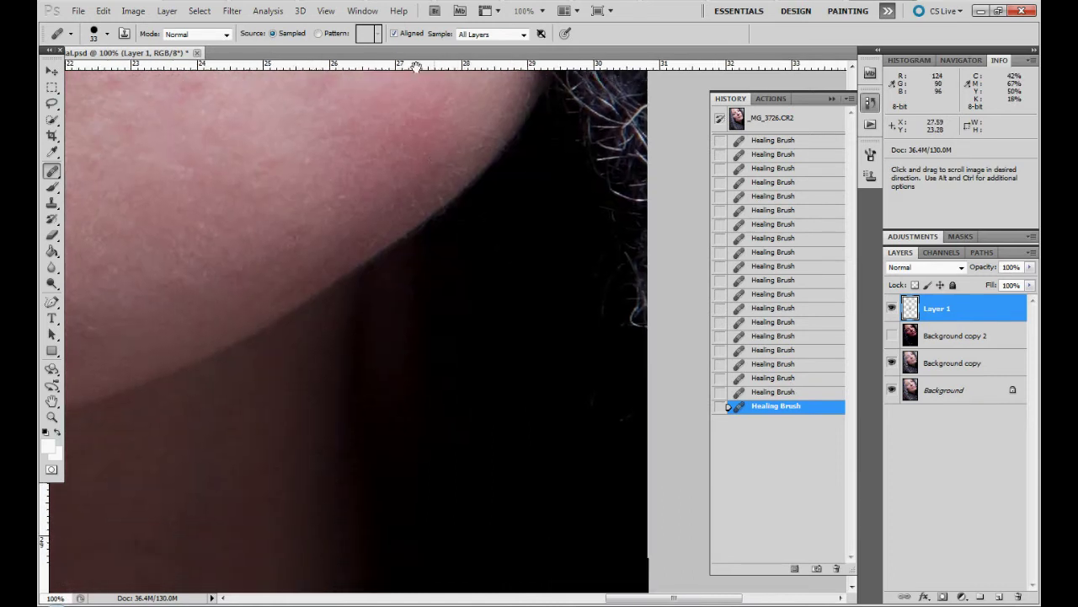
pyautogui.moveTo(387, 430); pyautogui.dragTo(354, 172)
pyautogui.moveTo(226, 472); pyautogui.dragTo(433, 335)
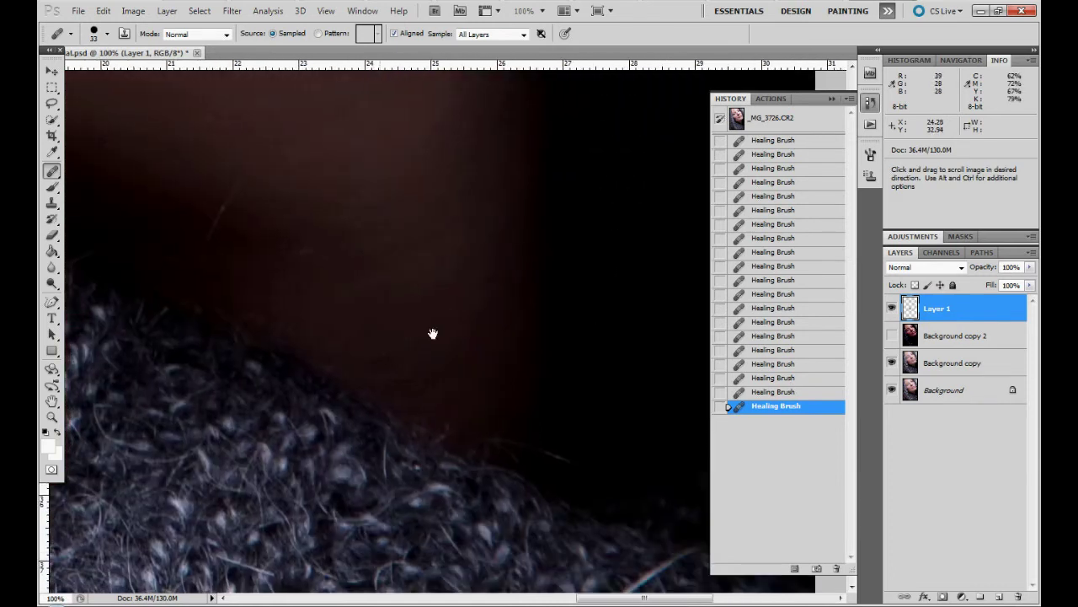
pyautogui.moveTo(268, 207)
pyautogui.mouseDown()
pyautogui.moveTo(356, 291)
pyautogui.moveTo(295, 302)
pyautogui.mouseUp()
pyautogui.keyDown('alt'); pyautogui.click(347, 278); pyautogui.keyUp('alt')
pyautogui.moveTo(544, 422); pyautogui.dragTo(321, 264)
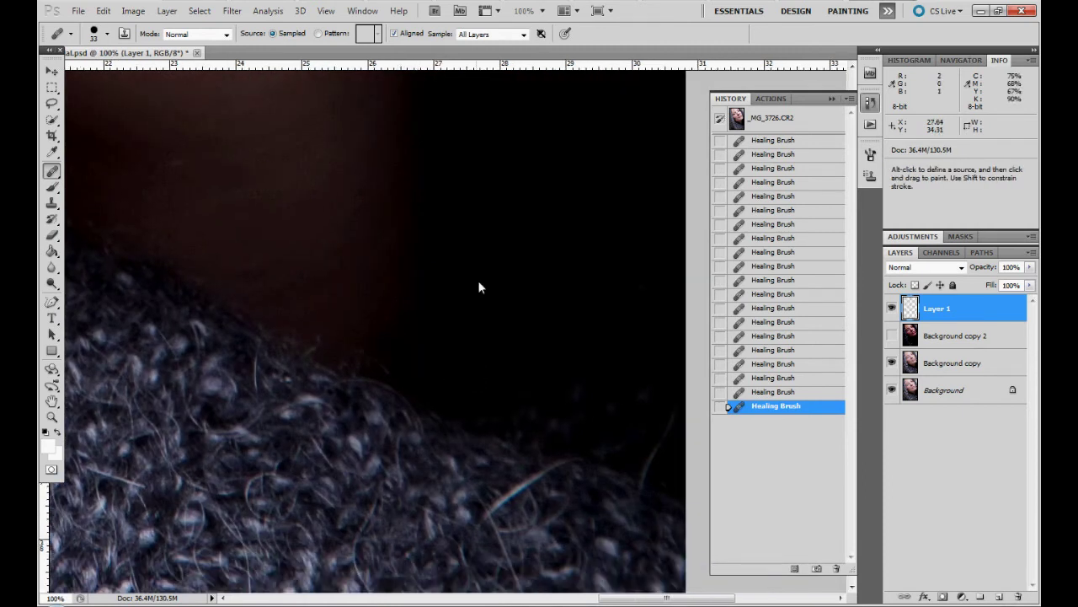
# Step: Heal the uneven marks on the shadowed skin just above the lower jawline
pyautogui.moveTo(433, 275); pyautogui.dragTo(456, 505)
pyautogui.moveTo(355, 256); pyautogui.dragTo(531, 269)
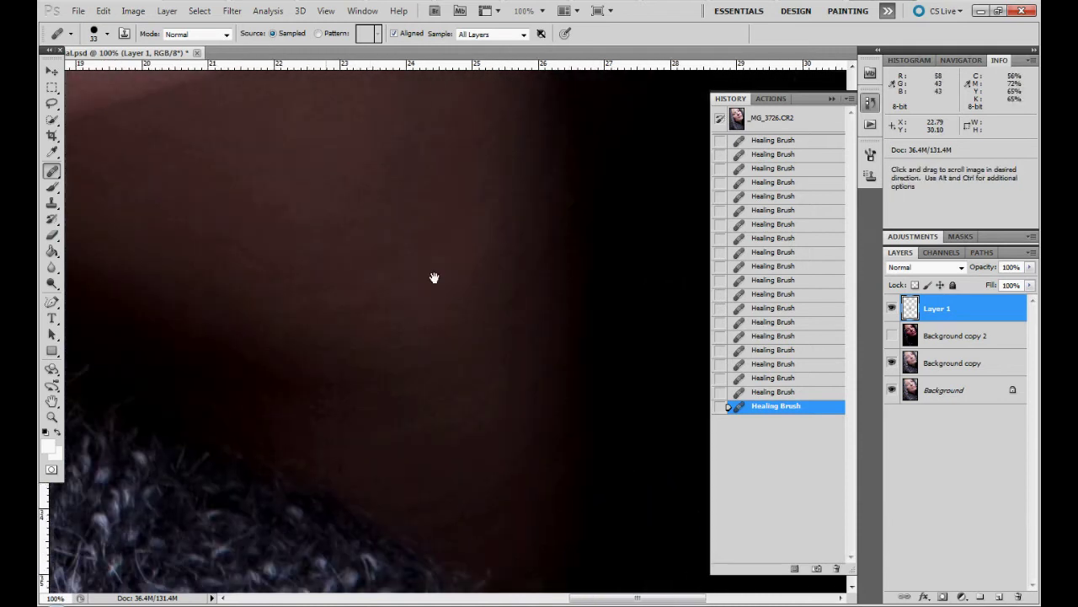
pyautogui.moveTo(433, 277)
pyautogui.mouseDown()
pyautogui.moveTo(404, 247)
pyautogui.moveTo(435, 325)
pyautogui.mouseUp()
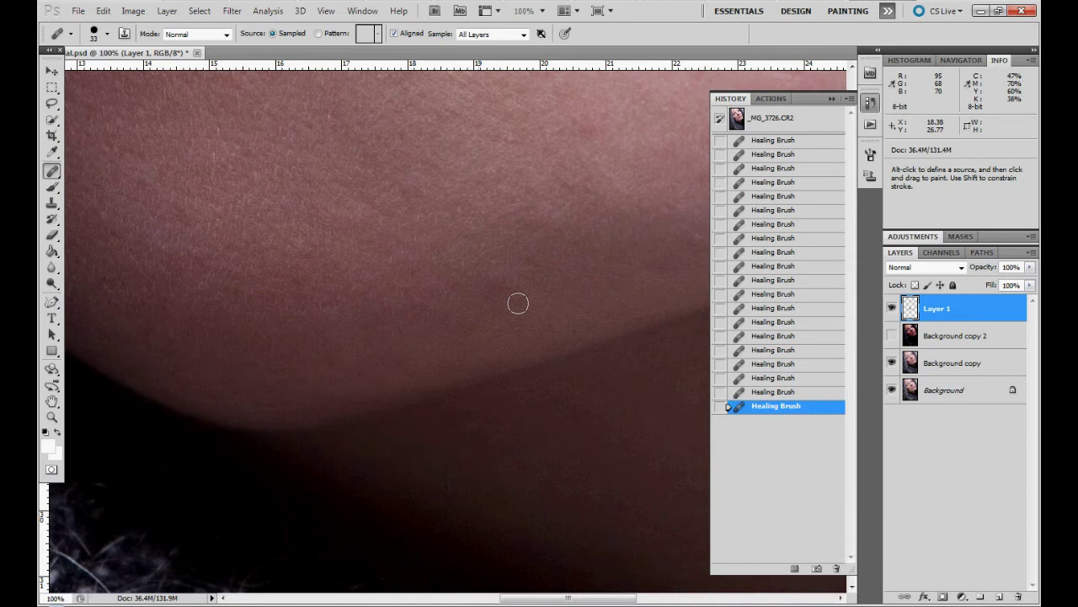
pyautogui.click(535, 269)
pyautogui.click(527, 269)
pyautogui.moveTo(673, 202)
pyautogui.mouseDown()
pyautogui.moveTo(464, 315)
pyautogui.moveTo(390, 286)
pyautogui.mouseUp()
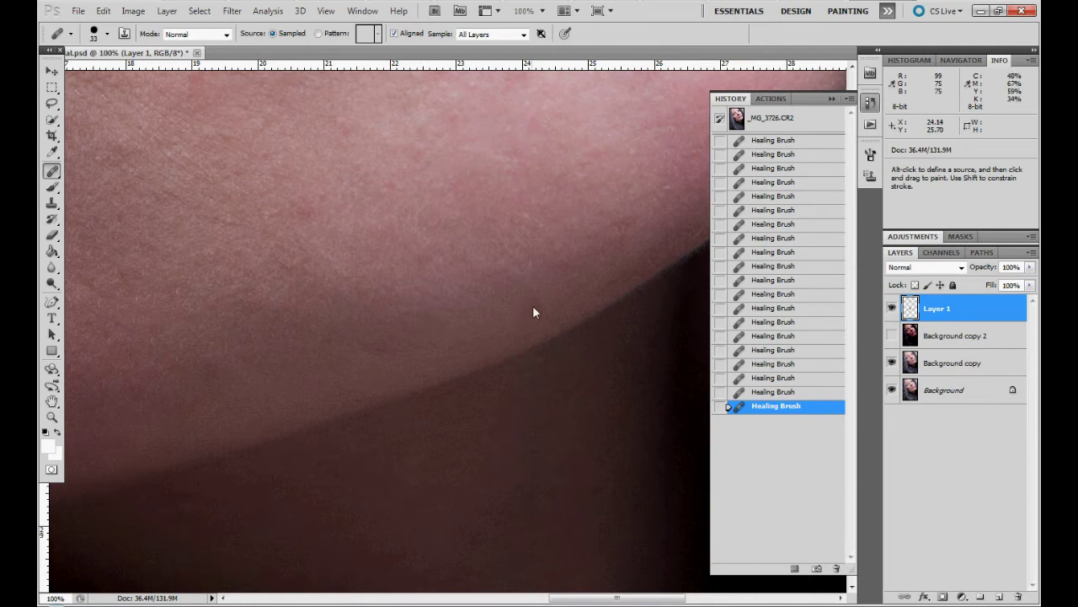
pyautogui.press('alt')
pyautogui.keyDown('alt'); pyautogui.click(356, 364); pyautogui.keyUp('alt')
pyautogui.moveTo(372, 347)
pyautogui.mouseDown()
pyautogui.moveTo(410, 352)
pyautogui.moveTo(407, 339)
pyautogui.mouseUp()
# Step: Heal the small marks on the lower chin above the jaw edge using skin sampled just below them
pyautogui.moveTo(323, 302); pyautogui.dragTo(502, 275)
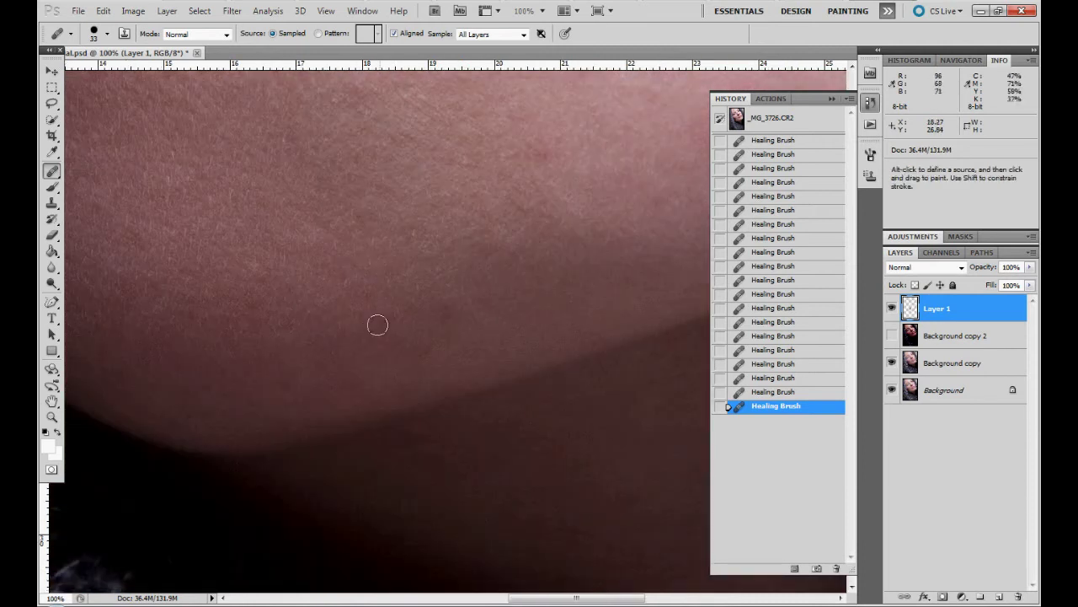
pyautogui.moveTo(469, 207); pyautogui.dragTo(390, 292)
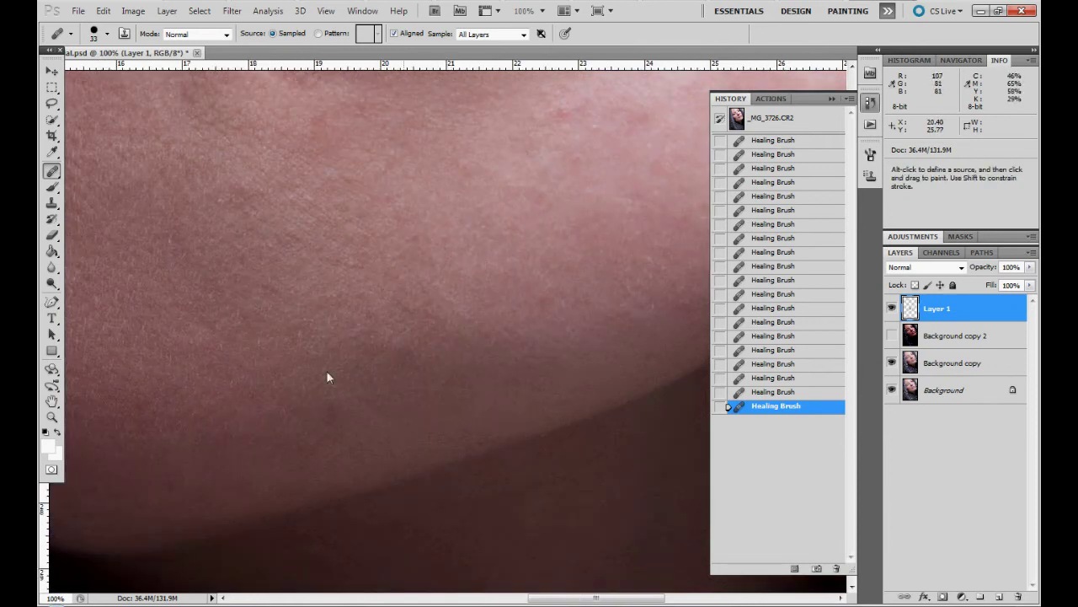
pyautogui.keyDown('alt'); pyautogui.click(535, 339); pyautogui.keyUp('alt')
pyautogui.moveTo(582, 304); pyautogui.dragTo(595, 307)
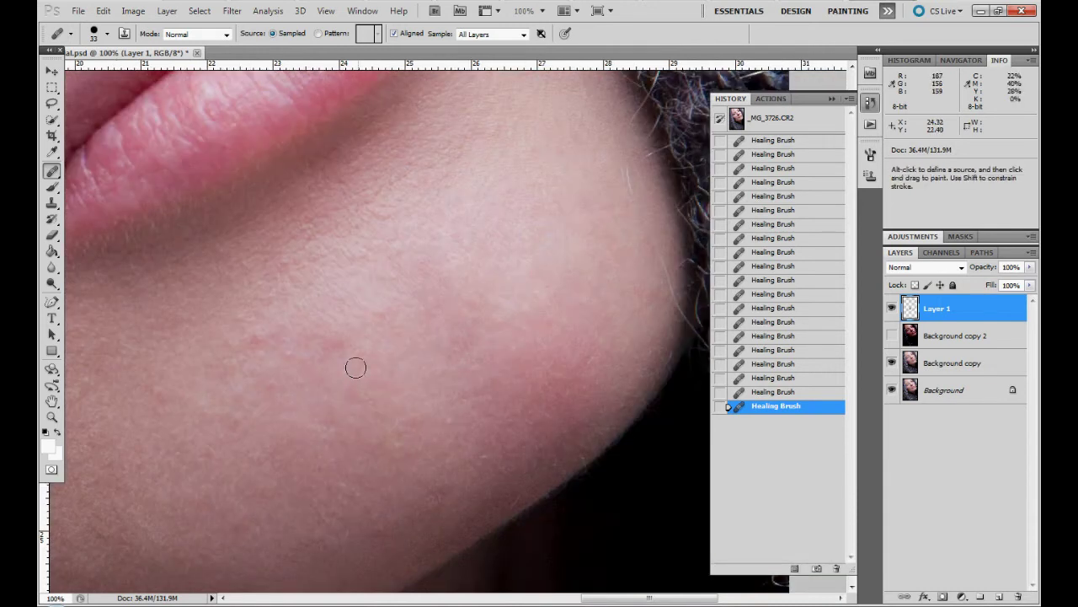
# Step: Heal the small spots below the corner of the mouth and across the lower chin
pyautogui.moveTo(270, 363); pyautogui.dragTo(499, 247)
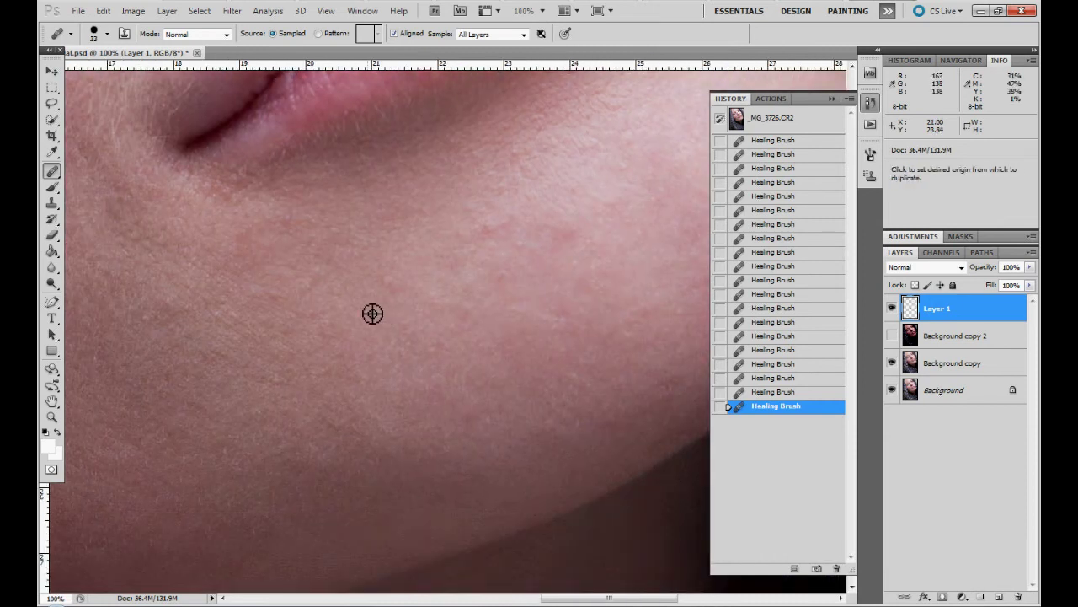
pyautogui.keyDown('alt'); pyautogui.click(372, 314); pyautogui.keyUp('alt')
pyautogui.click(397, 296)
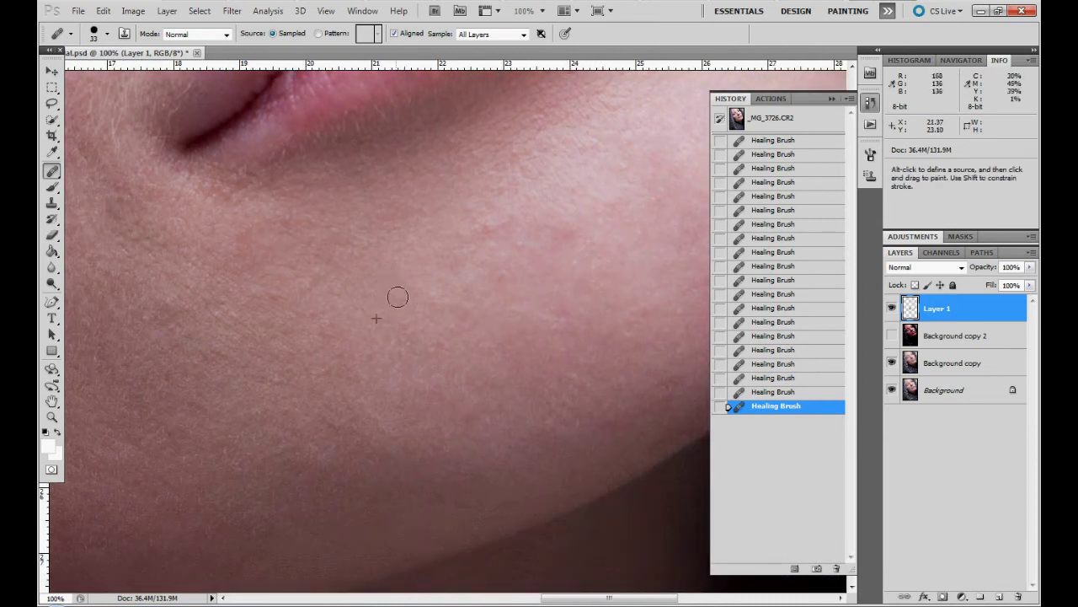
pyautogui.click(334, 437)
pyautogui.click(335, 480)
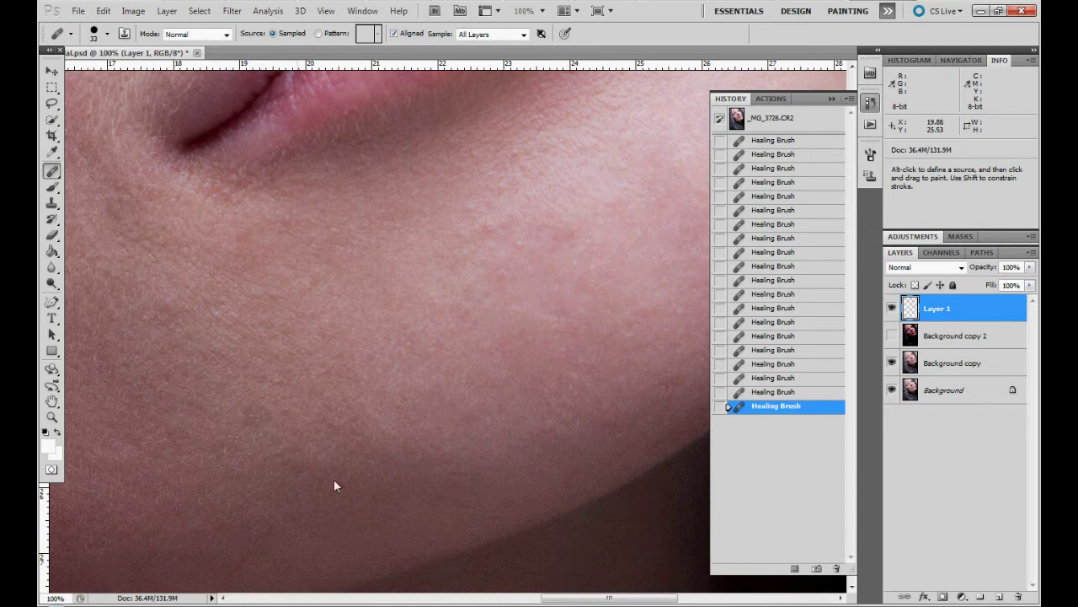
pyautogui.click(462, 455)
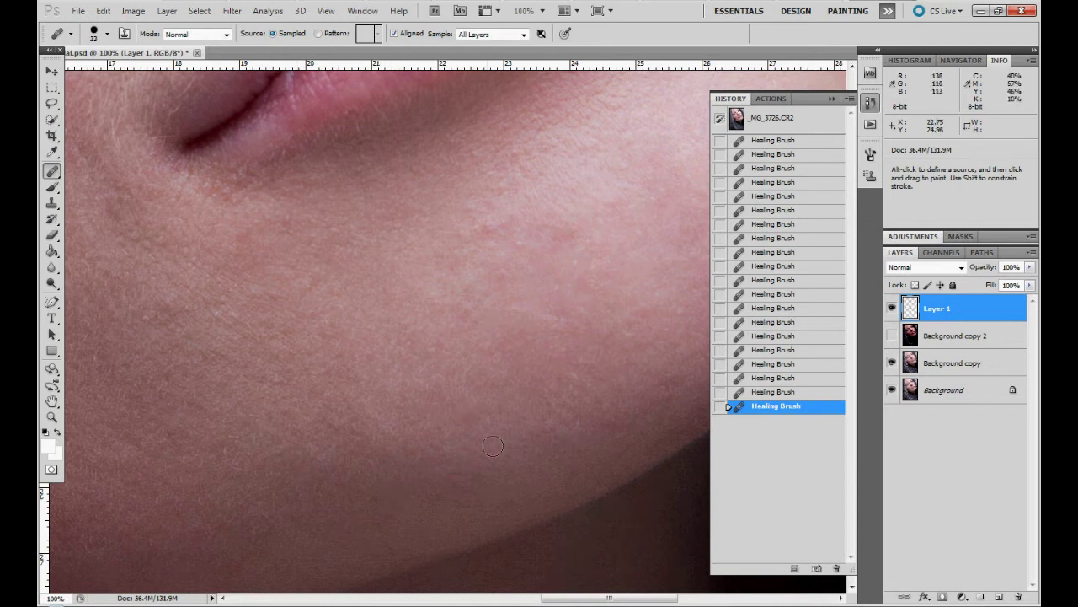
# Step: Heal the spot between the red blemish and the outer edge of the jaw
pyautogui.press('space')
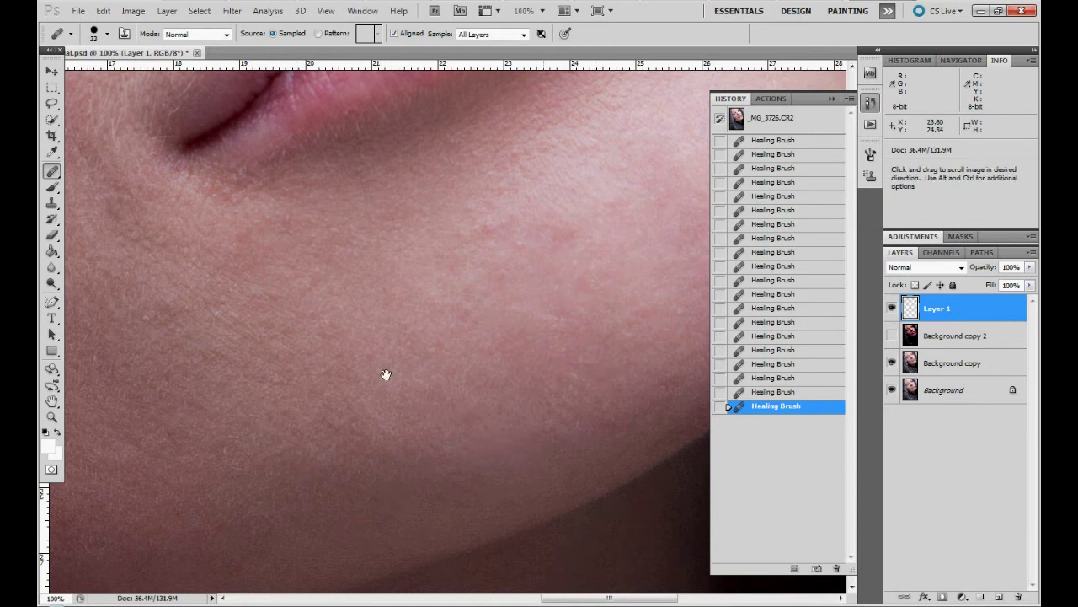
pyautogui.moveTo(386, 374); pyautogui.dragTo(211, 332)
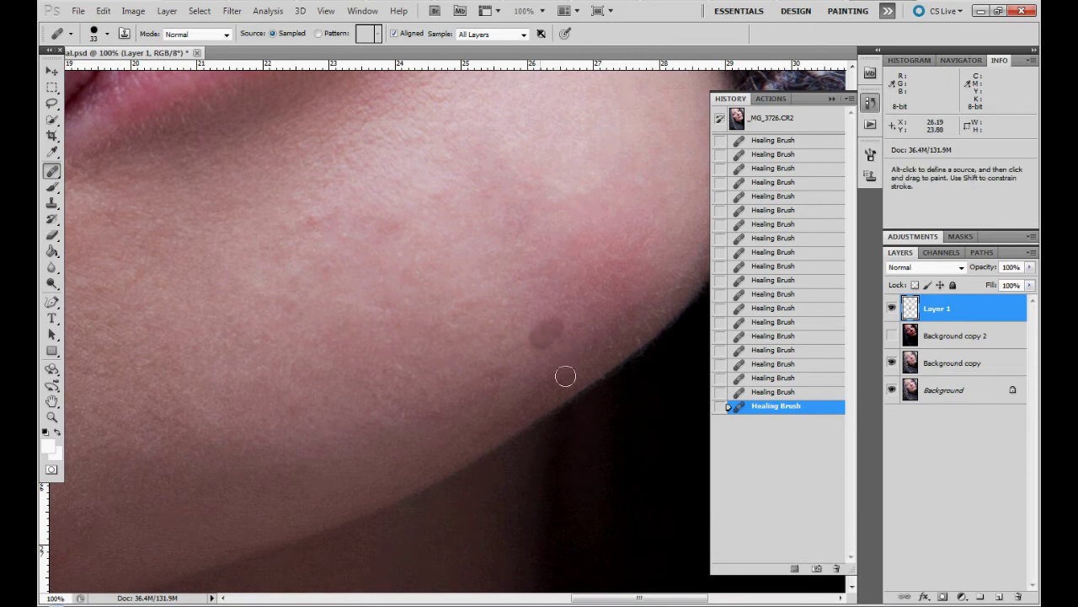
pyautogui.click(545, 335)
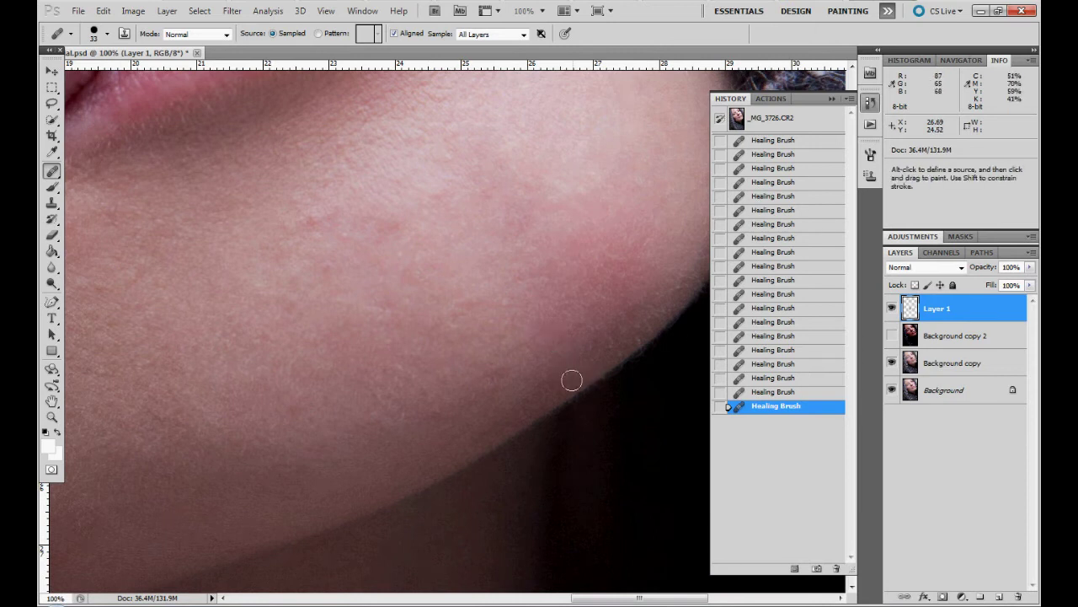
# Step: Toggle the visibility of Layer 1 off and on twice to compare the skin before and after retouching
pyautogui.click(893, 309)
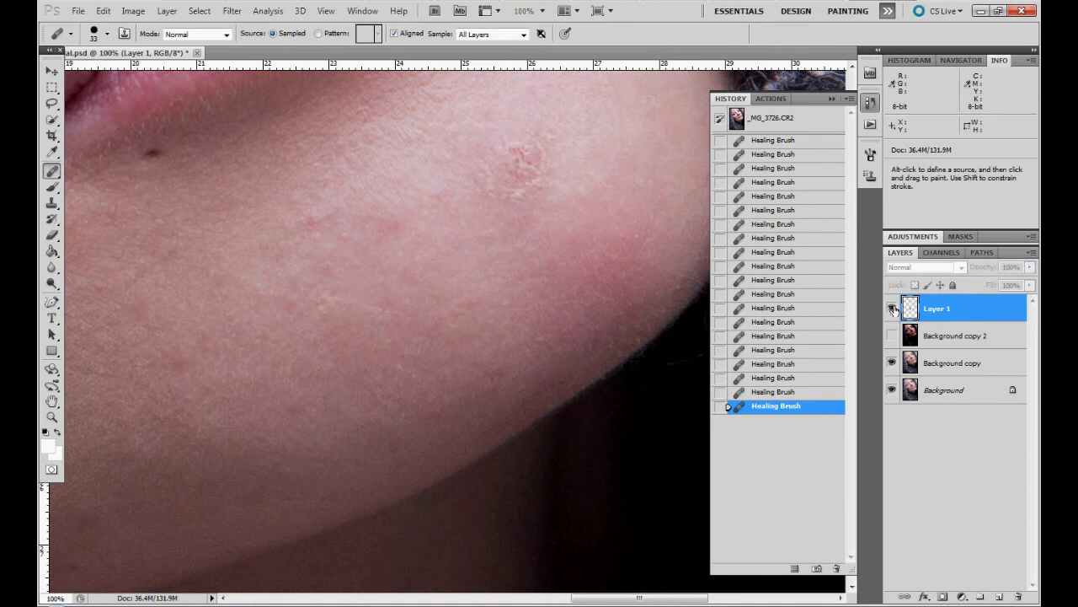
pyautogui.click(893, 309)
pyautogui.click(893, 309)
pyautogui.click(893, 309)
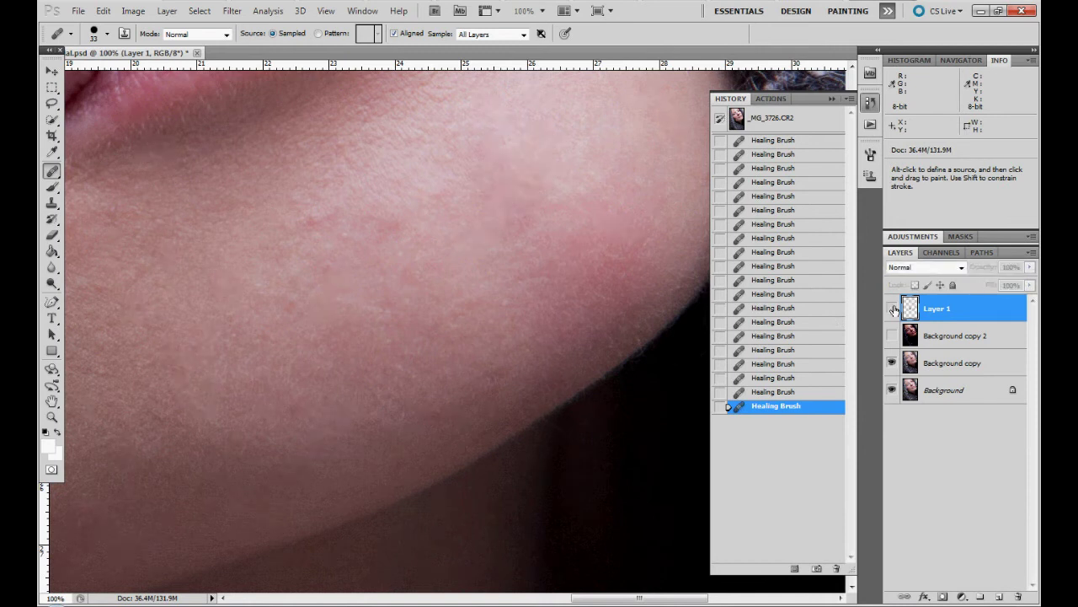
# Step: Hide and show Layer 1 again to compare the healed chin and jaw with the unretouched skin
pyautogui.click(893, 309)
pyautogui.click(893, 310)
pyautogui.click(893, 309)
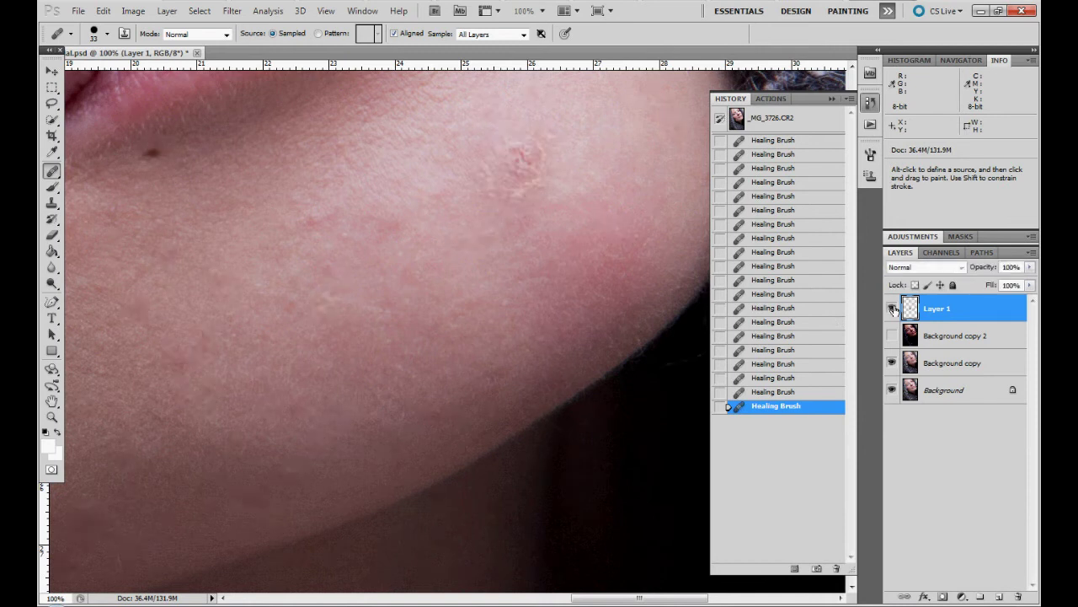
pyautogui.click(893, 309)
# Step: Heal the fine creases on the outer half of the lower lip using texture sampled from its smoother highlight
pyautogui.press('space')
pyautogui.moveTo(447, 258)
pyautogui.mouseDown()
pyautogui.moveTo(406, 406)
pyautogui.moveTo(345, 357)
pyautogui.mouseUp()
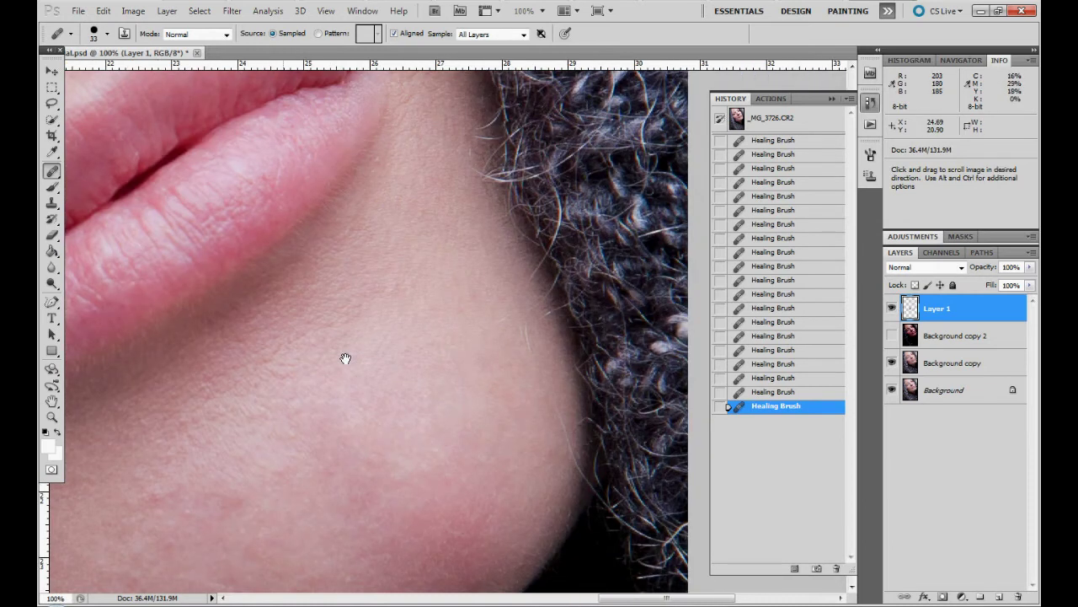
pyautogui.press('space')
pyautogui.moveTo(353, 405); pyautogui.dragTo(686, 455)
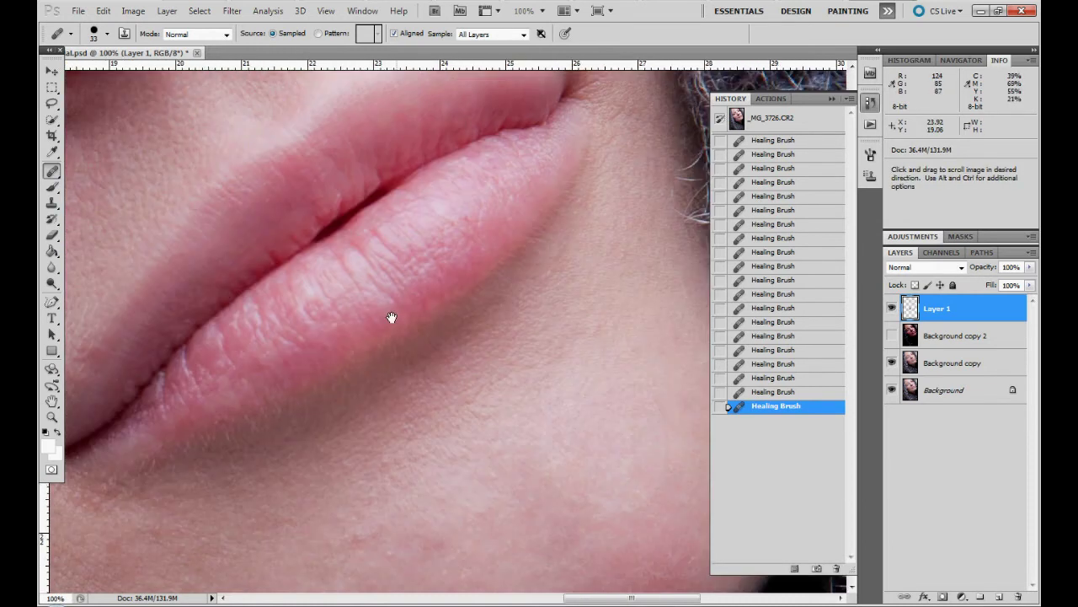
pyautogui.moveTo(393, 318); pyautogui.dragTo(428, 396)
pyautogui.keyDown('alt'); pyautogui.click(400, 314); pyautogui.keyUp('alt')
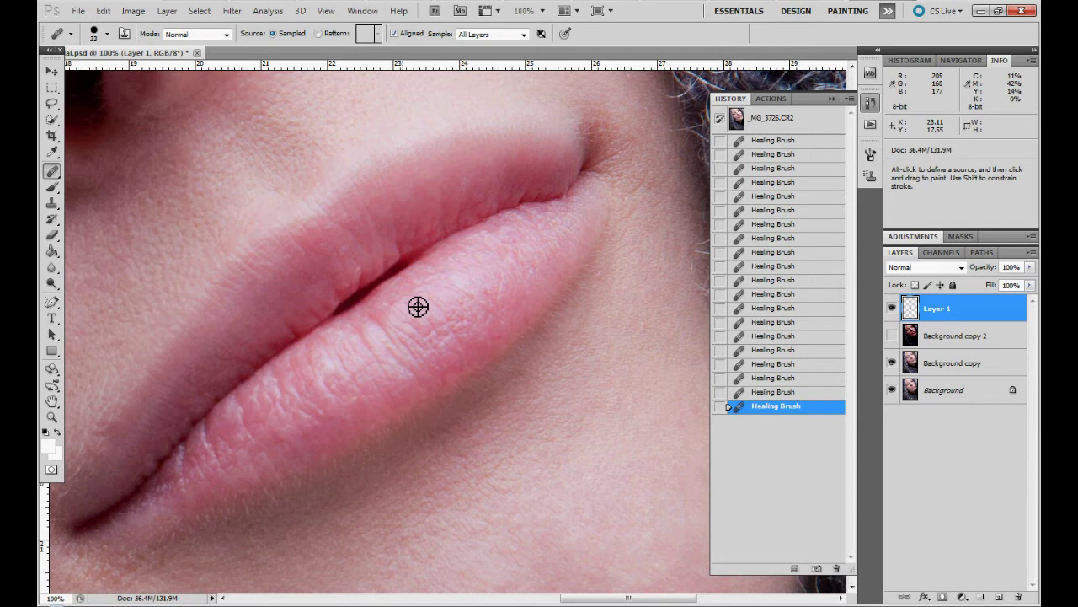
pyautogui.keyDown('alt'); pyautogui.click(412, 304); pyautogui.keyUp('alt')
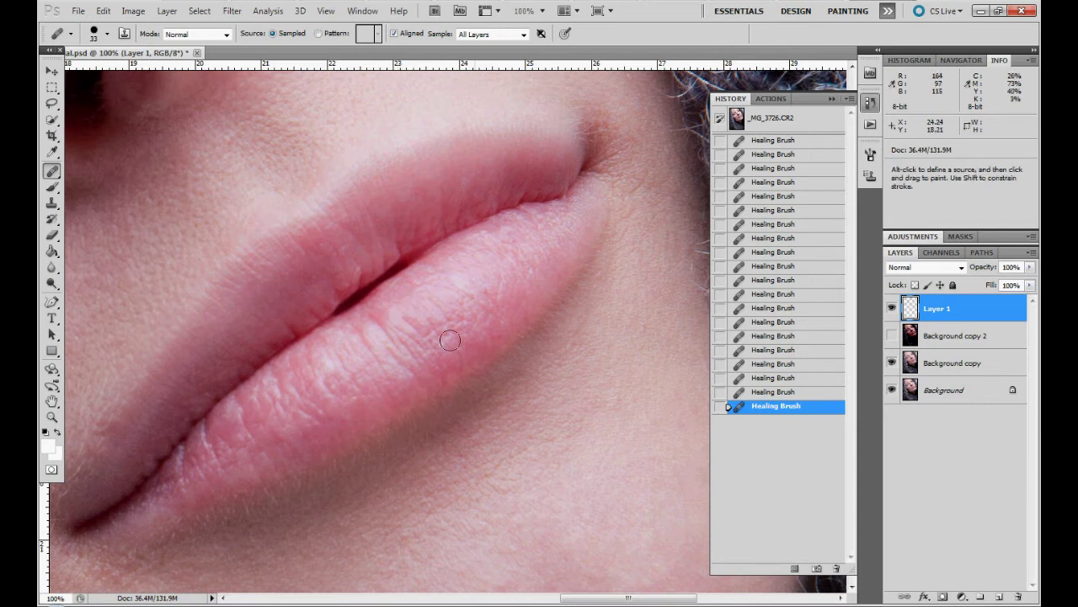
# Step: Heal the vertical creases around the middle of the lower lip with lip texture sampled beside them
pyautogui.keyDown('alt'); pyautogui.click(356, 340); pyautogui.keyUp('alt')
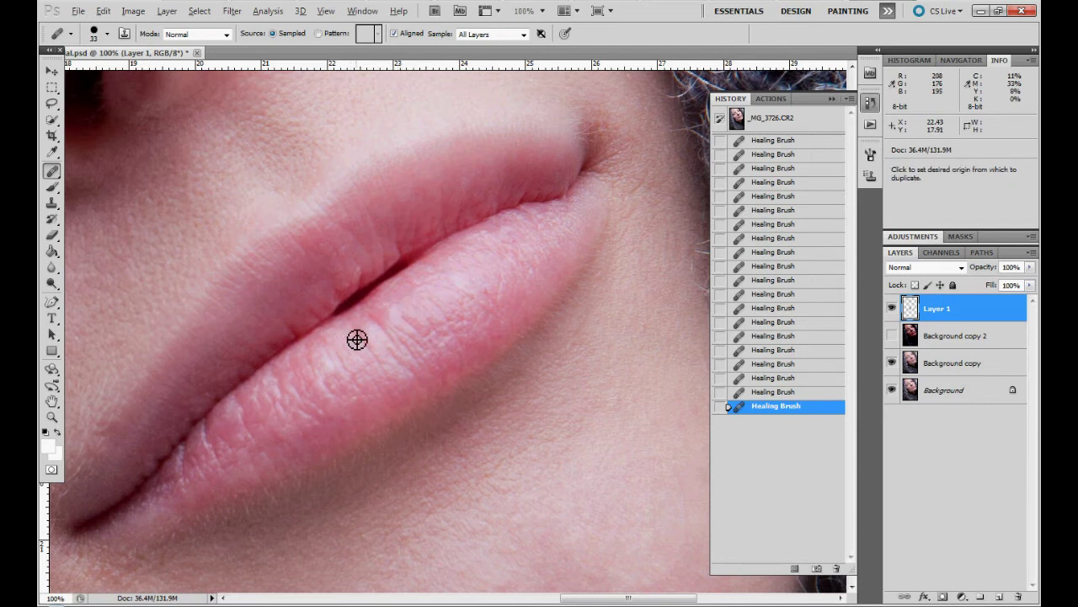
pyautogui.click(380, 396)
pyautogui.keyDown('alt'); pyautogui.click(391, 312); pyautogui.keyUp('alt')
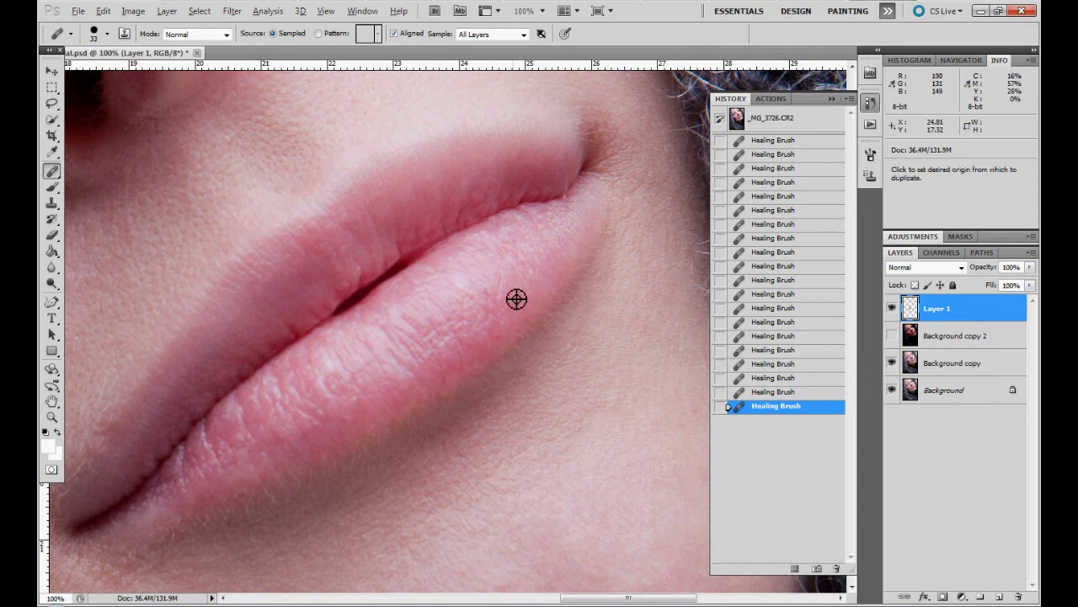
pyautogui.keyDown('alt'); pyautogui.click(498, 289); pyautogui.keyUp('alt')
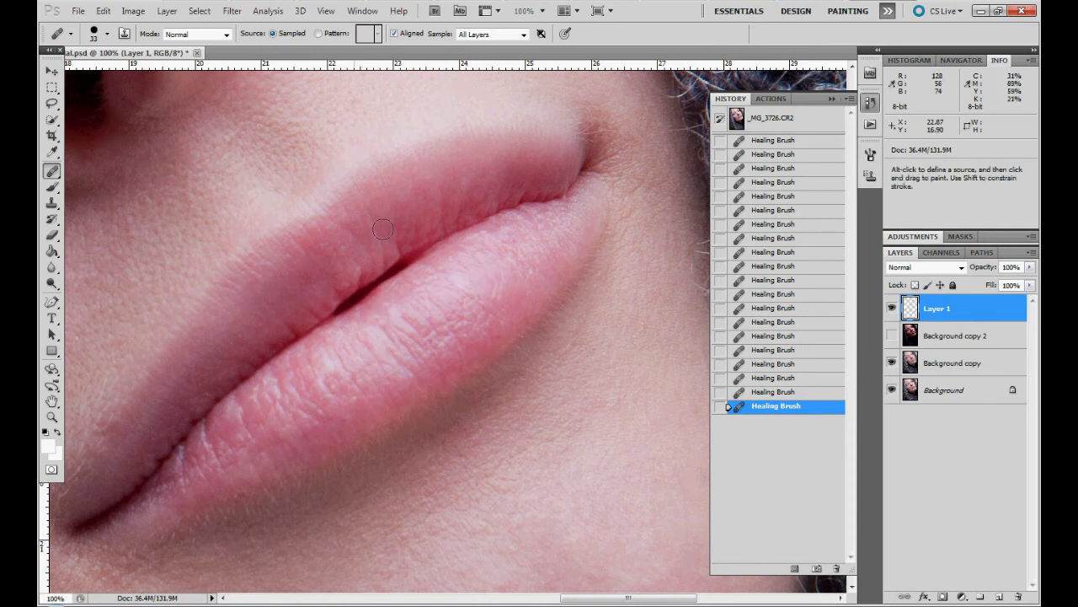
# Step: Heal the small marks on the cheek beside the inner corner of the mouth using nearby cheek skin
pyautogui.moveTo(139, 370); pyautogui.dragTo(499, 242)
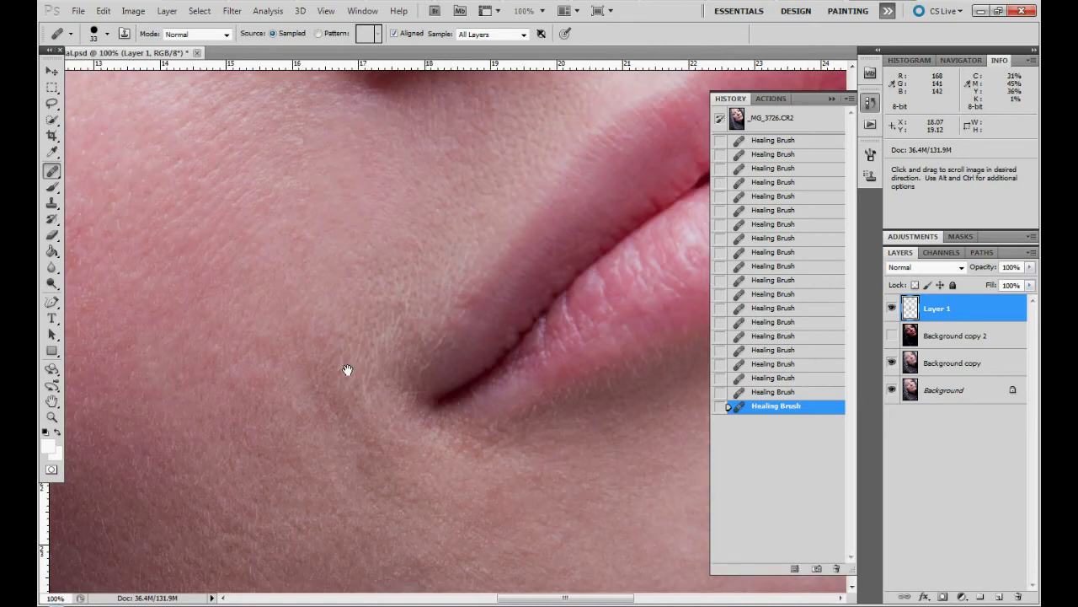
pyautogui.keyDown('alt'); pyautogui.click(337, 320); pyautogui.keyUp('alt')
pyautogui.click(322, 337)
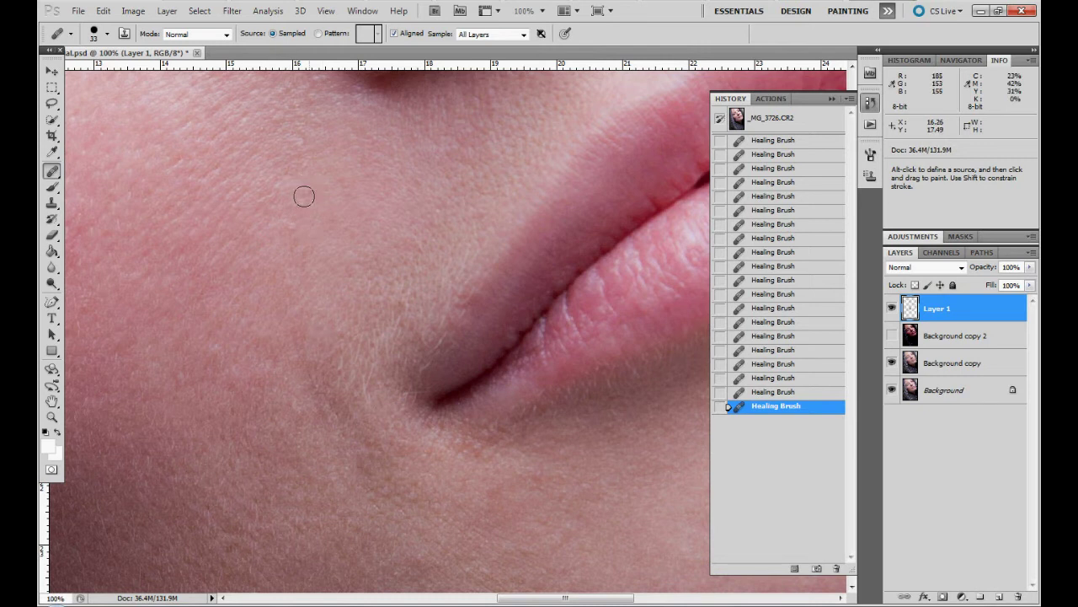
pyautogui.keyDown('alt'); pyautogui.click(245, 233); pyautogui.keyUp('alt')
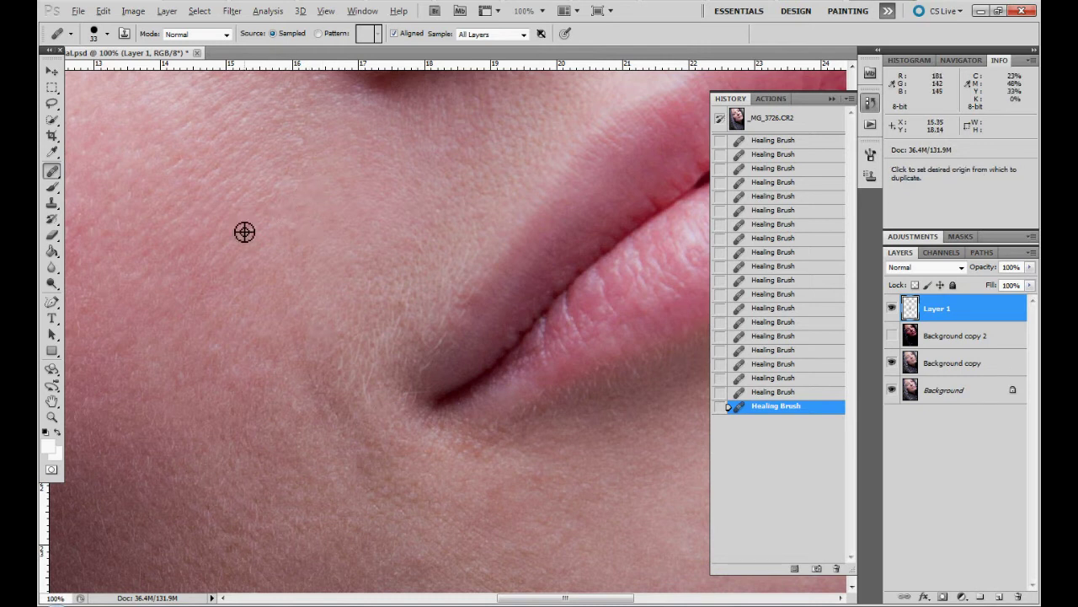
pyautogui.click(289, 235)
# Step: Heal the uneven spots on the skin below the inner mouth corner with samples taken around them
pyautogui.scroll(-3, 345, 385)
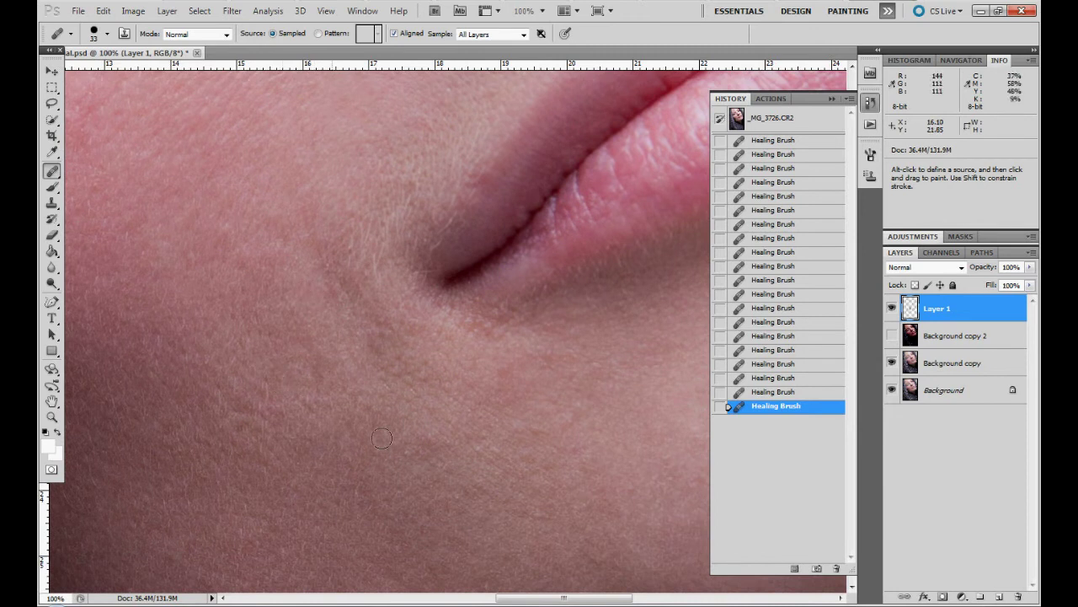
pyautogui.keyDown('alt'); pyautogui.click(395, 481); pyautogui.keyUp('alt')
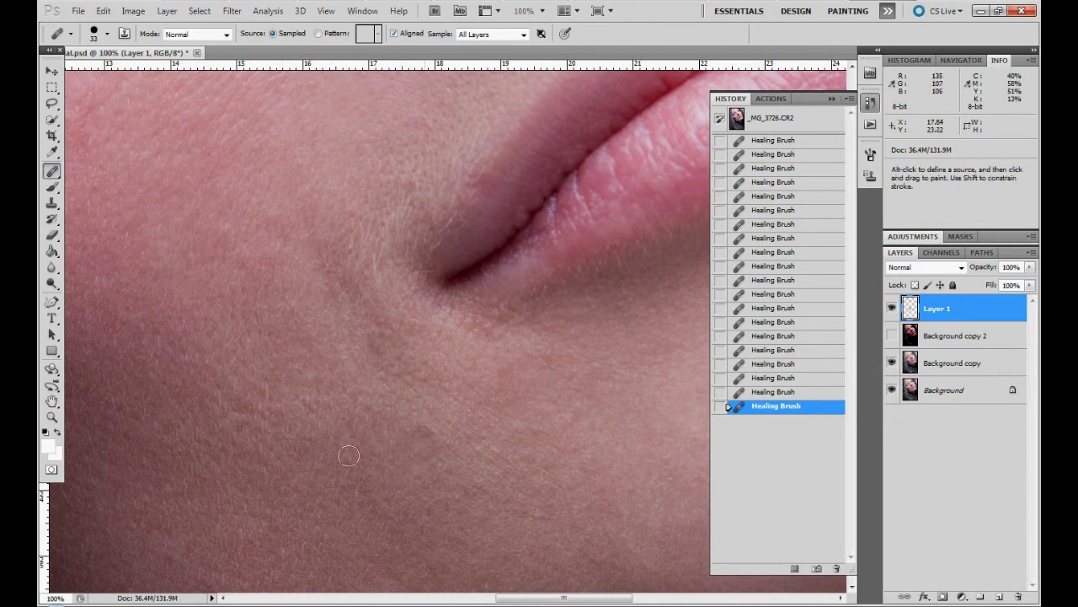
pyautogui.keyDown('alt'); pyautogui.click(328, 413); pyautogui.keyUp('alt')
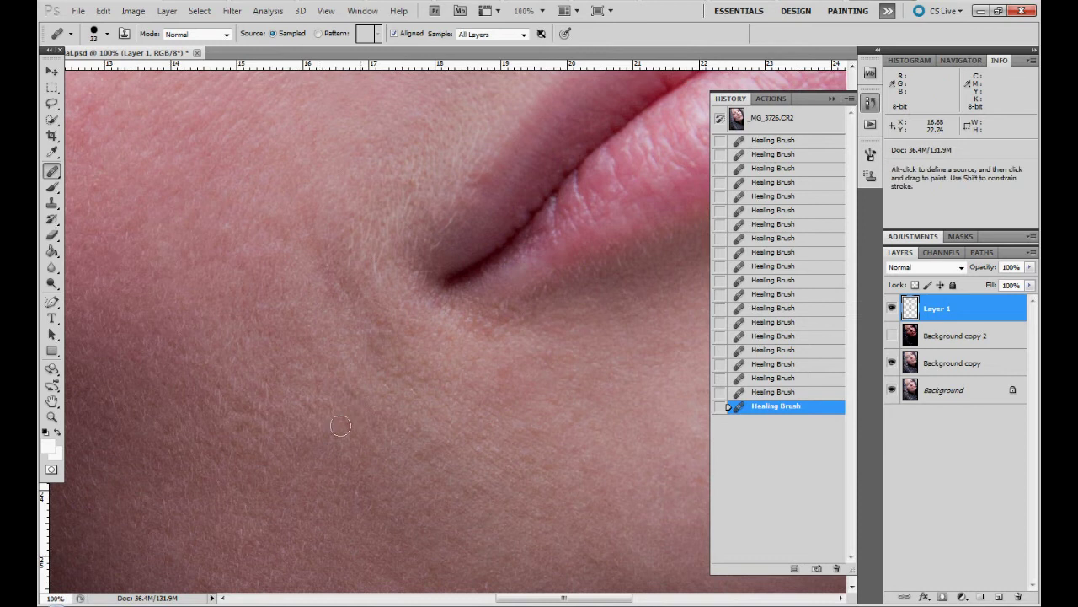
pyautogui.click(406, 431)
# Step: Heal the light hairs and marks in the shadow just beneath the lower lip using adjacent shaded skin
pyautogui.moveTo(539, 417); pyautogui.dragTo(256, 430)
pyautogui.keyDown('alt'); pyautogui.click(378, 280); pyautogui.keyUp('alt')
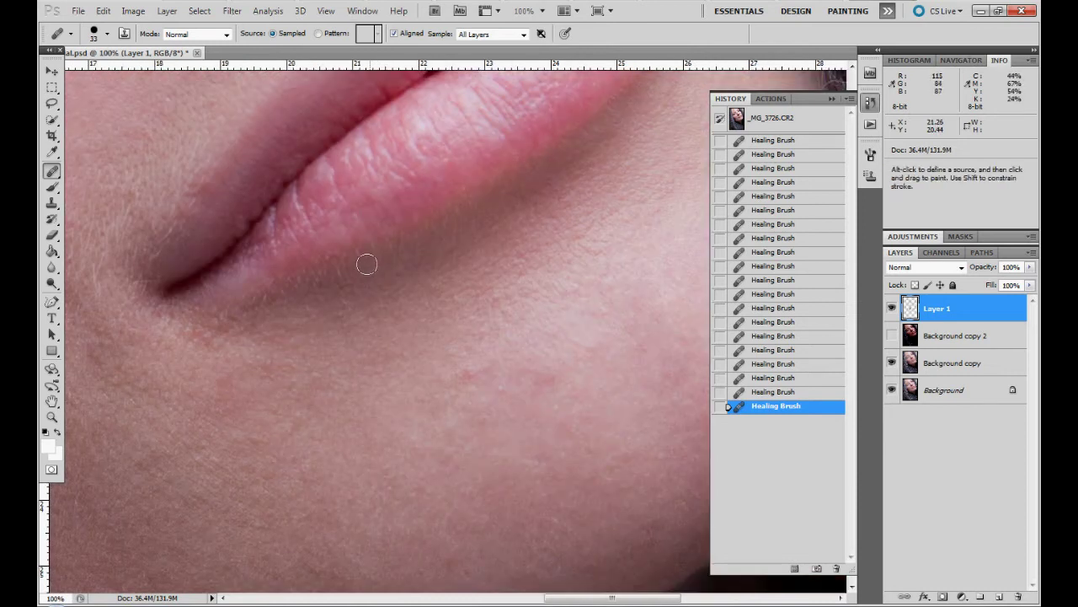
pyautogui.click(357, 277)
pyautogui.click(347, 313)
pyautogui.press('alt')
pyautogui.keyDown('alt'); pyautogui.click(384, 280); pyautogui.keyUp('alt')
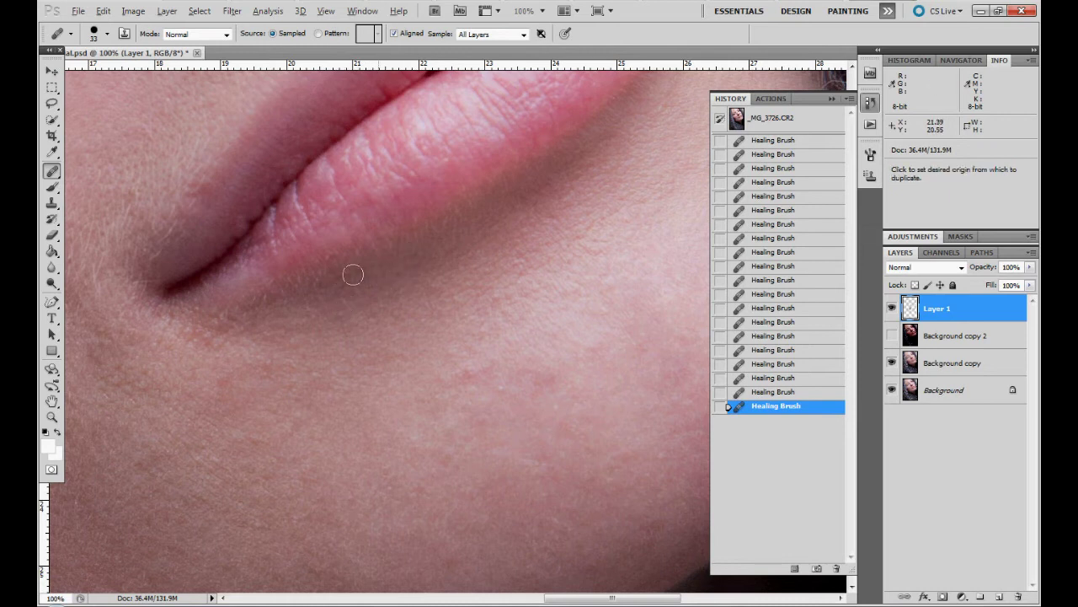
pyautogui.click(352, 275)
pyautogui.keyDown('alt'); pyautogui.click(291, 277); pyautogui.keyUp('alt')
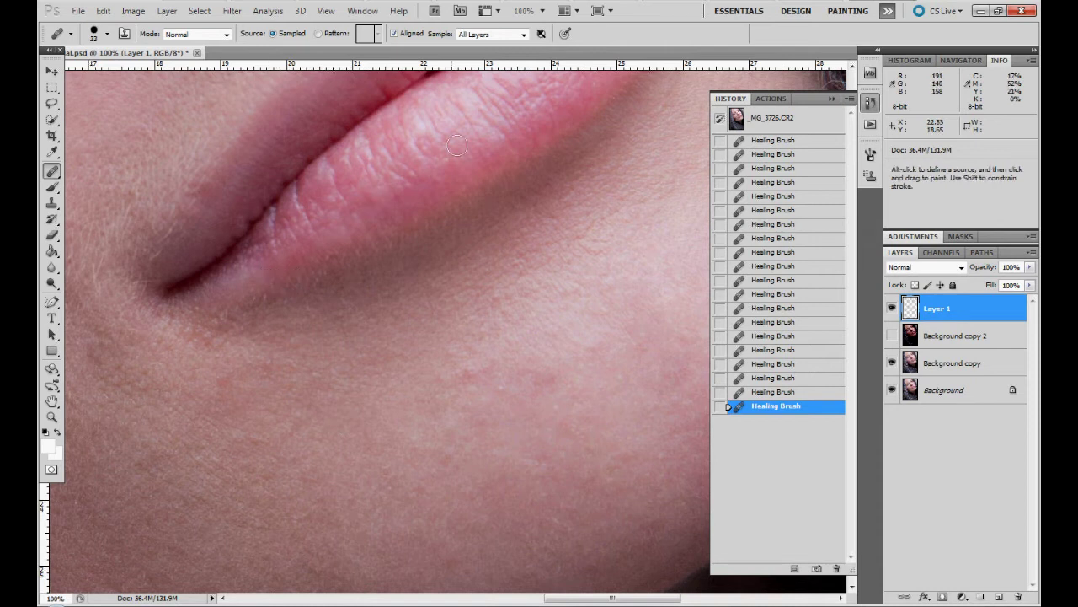
# Step: Heal the bright crease and small marks along the lower part of the lower lip's middle
pyautogui.press('space')
pyautogui.moveTo(410, 214); pyautogui.dragTo(360, 277)
pyautogui.keyDown('alt'); pyautogui.click(362, 222); pyautogui.keyUp('alt')
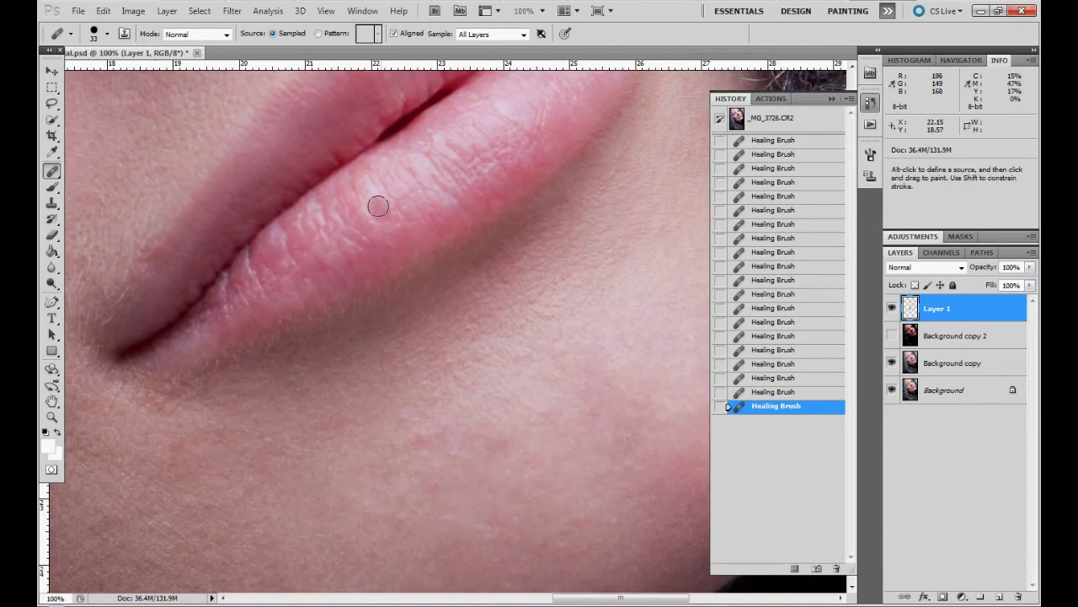
pyautogui.click(379, 204)
pyautogui.press('alt')
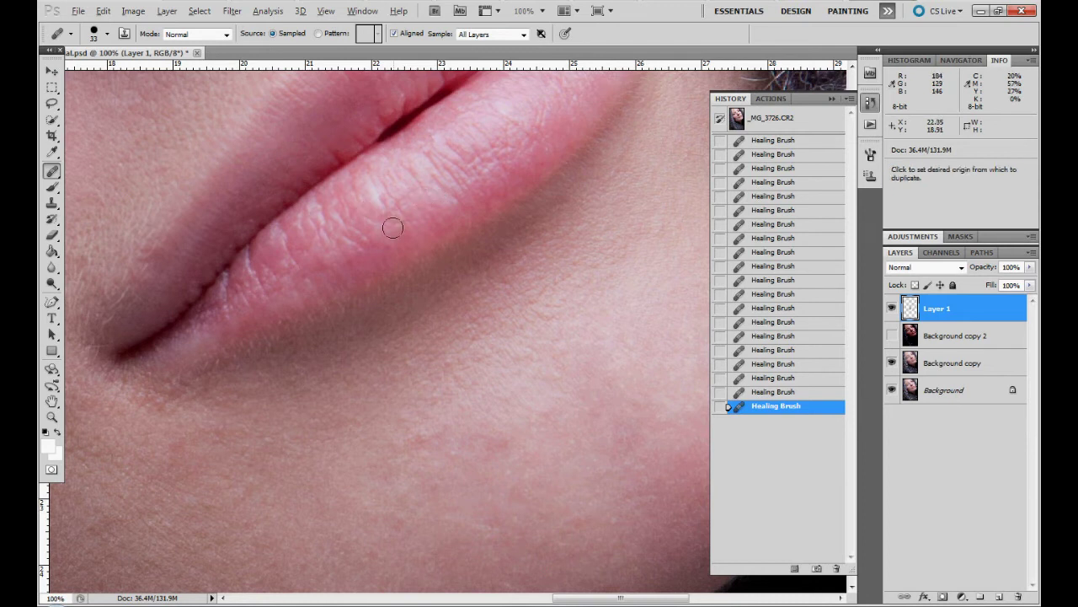
pyautogui.keyDown('alt'); pyautogui.click(412, 249); pyautogui.keyUp('alt')
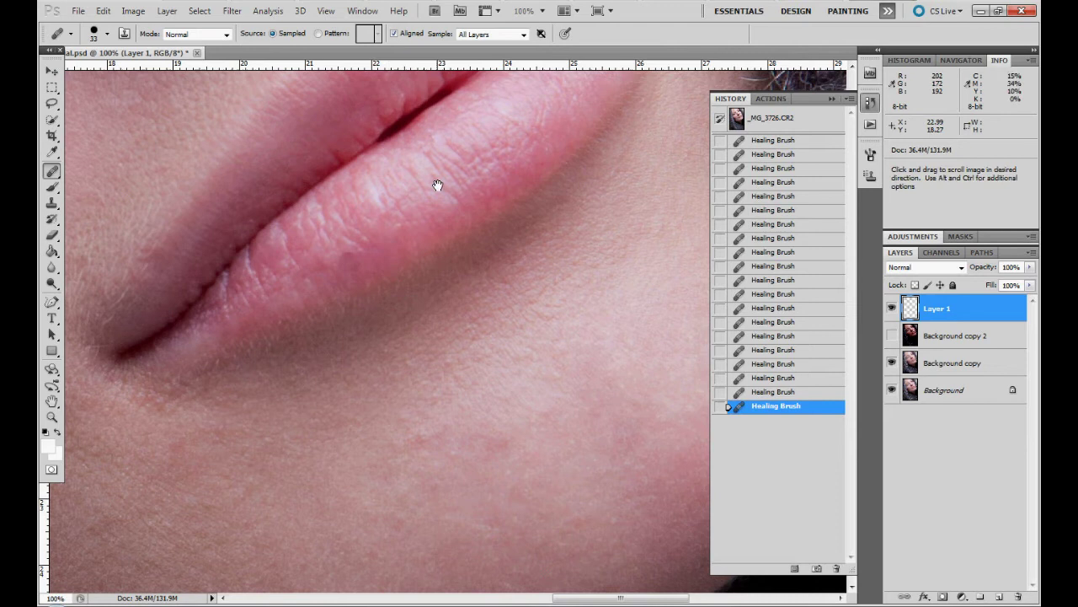
# Step: Heal the crease in the lower lip's highlight just below the mouth opening
pyautogui.moveTo(438, 183); pyautogui.dragTo(406, 289)
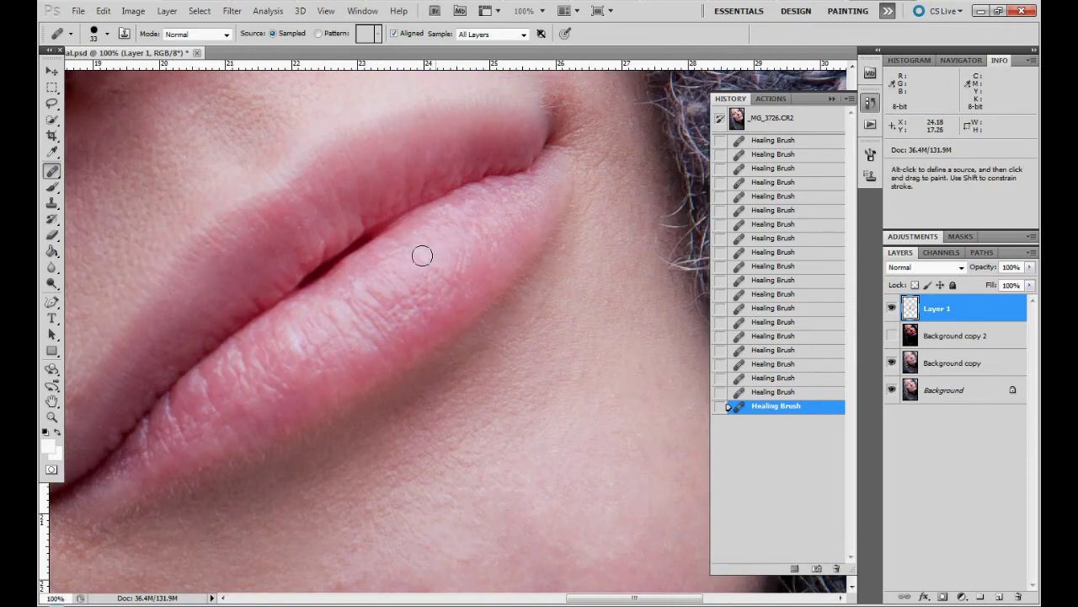
pyautogui.keyDown('alt'); pyautogui.click(343, 323); pyautogui.keyUp('alt')
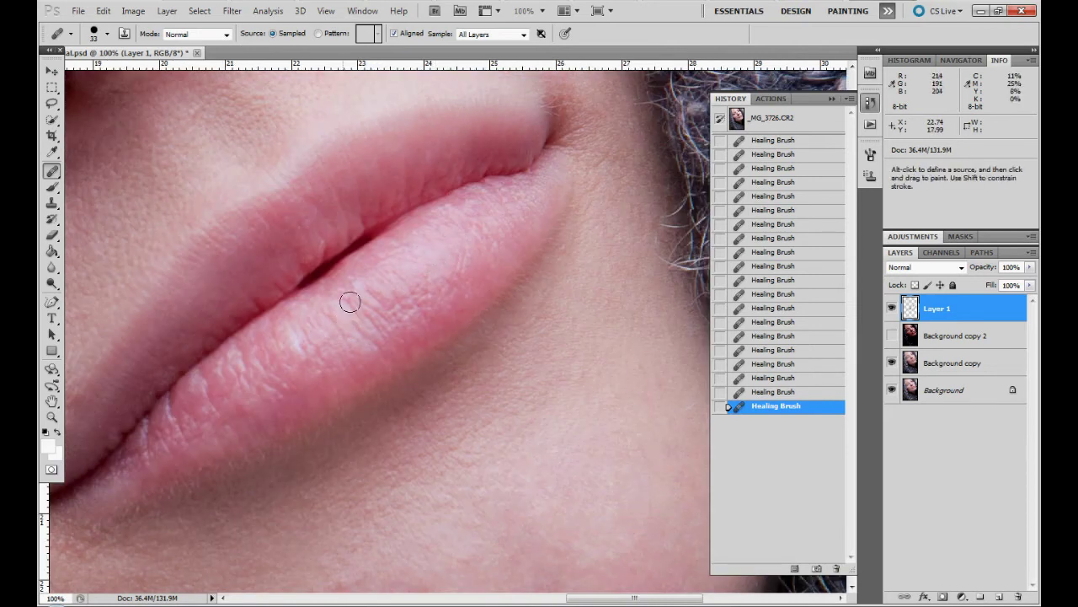
pyautogui.click(350, 303)
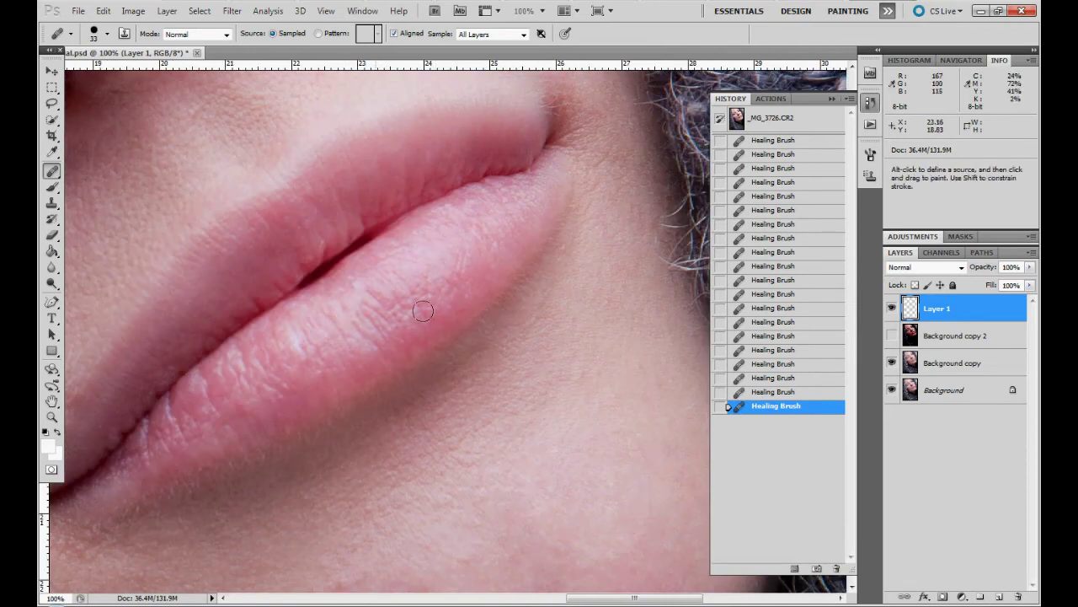
# Step: Heal the lines on the upper lip just above the dark mouth opening using nearby upper-lip texture
pyautogui.keyDown('alt'); pyautogui.click(331, 251); pyautogui.keyUp('alt')
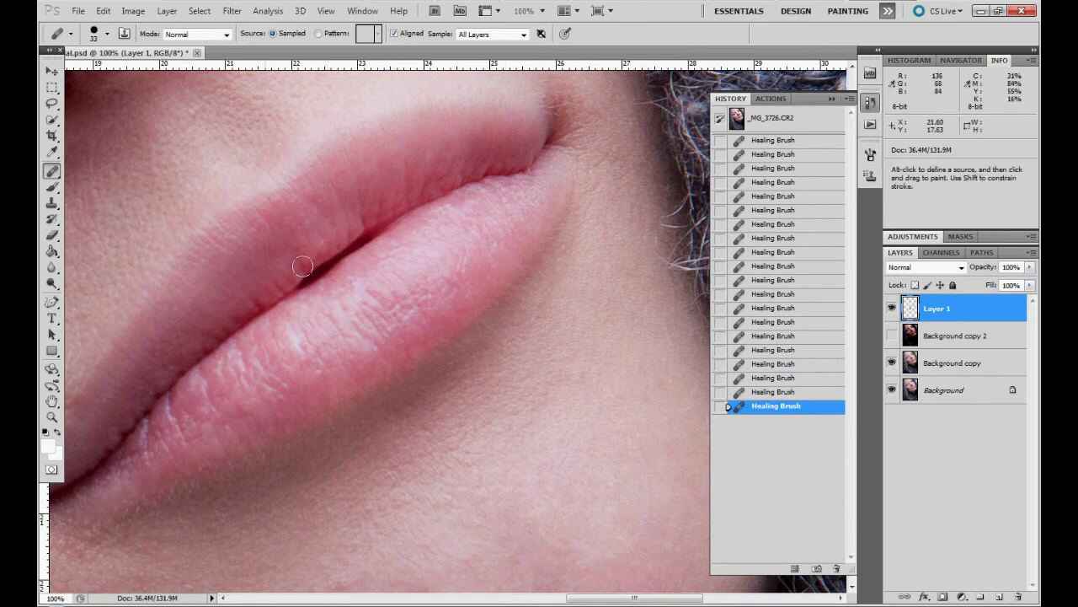
pyautogui.press('alt')
pyautogui.click(301, 264)
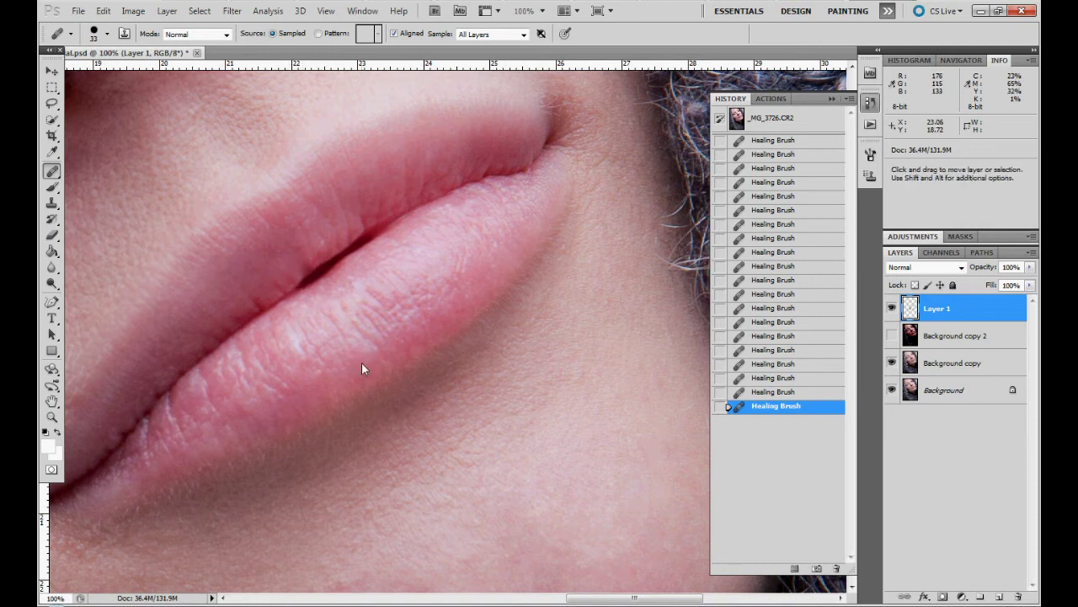
# Step: Heal the small marks on the chin skin just below the inner corner of the mouth
pyautogui.moveTo(351, 320)
pyautogui.mouseDown()
pyautogui.moveTo(470, 289)
pyautogui.moveTo(482, 262)
pyautogui.mouseUp()
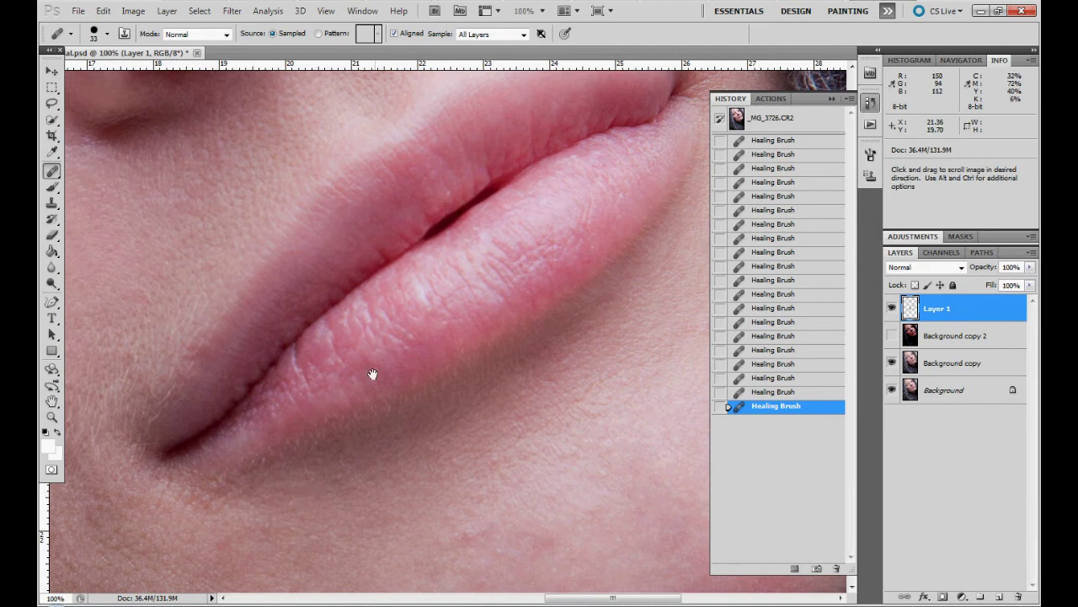
pyautogui.moveTo(373, 373); pyautogui.dragTo(394, 392)
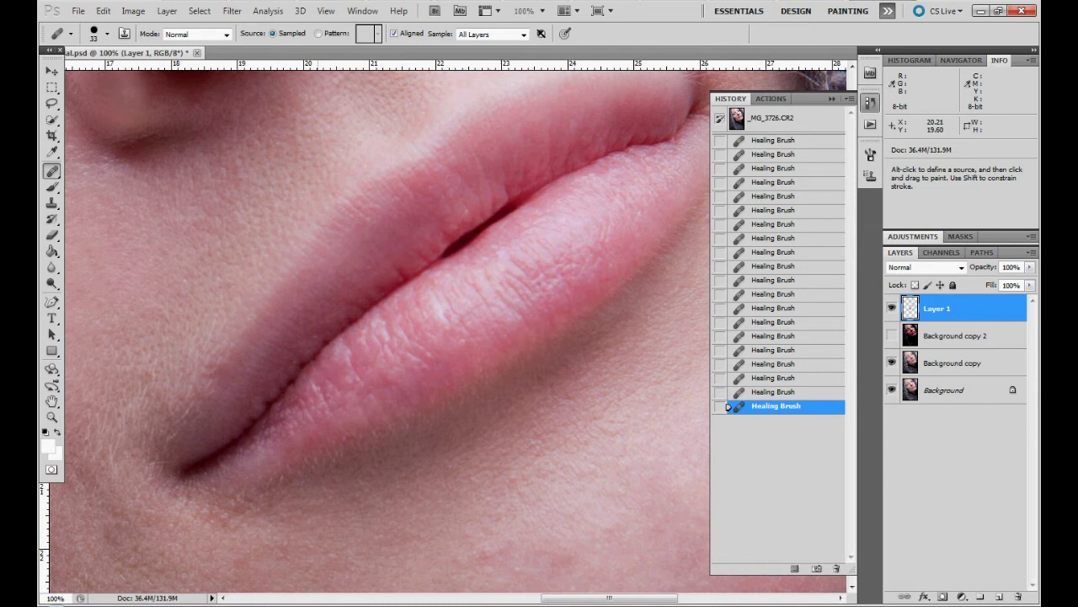
pyautogui.moveTo(450, 405); pyautogui.dragTo(505, 344)
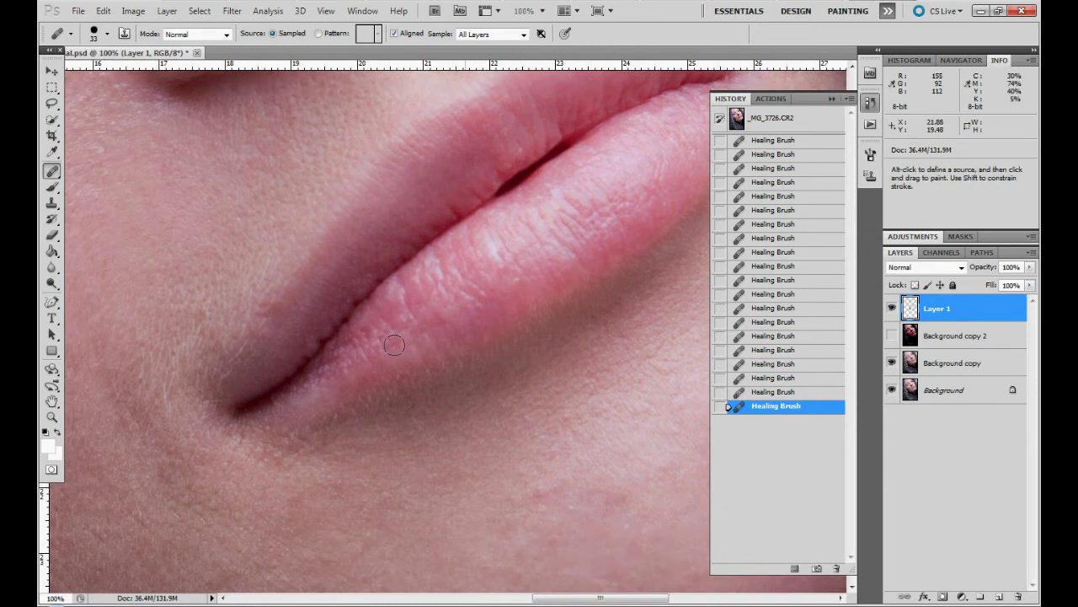
pyautogui.moveTo(563, 419); pyautogui.dragTo(515, 316)
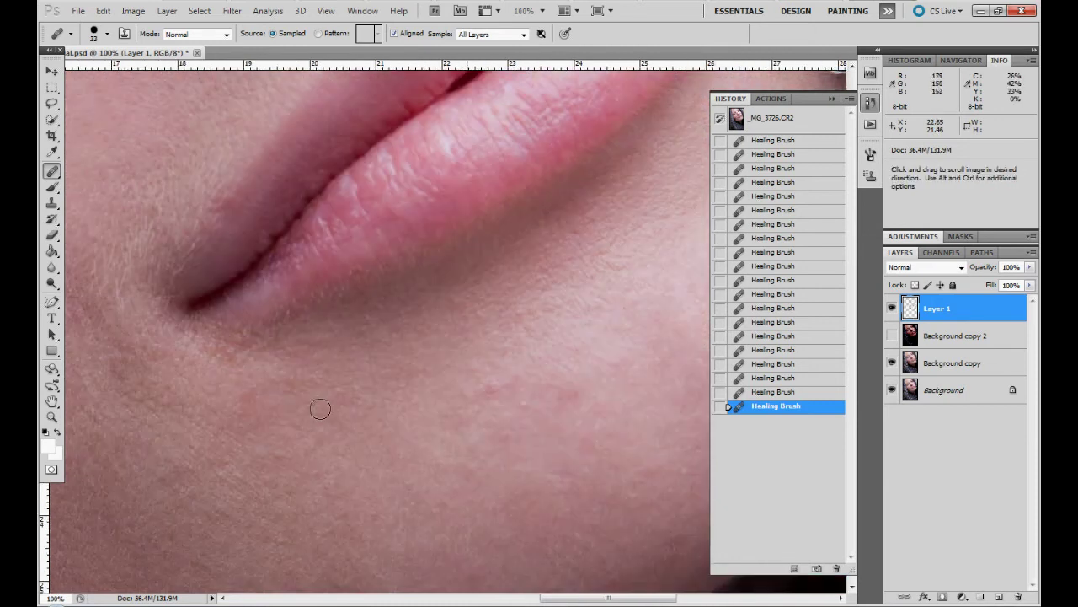
pyautogui.keyDown('alt'); pyautogui.click(267, 414); pyautogui.keyUp('alt')
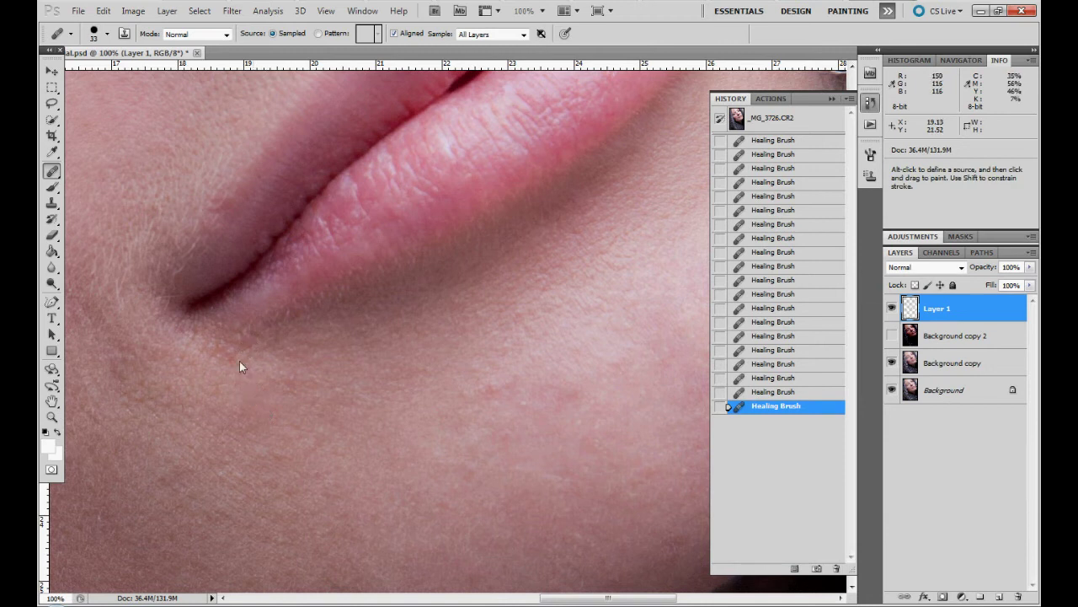
# Step: Set the Healing Brush size to 15 px and heal the reddish patch on the upper lip's edge near the mouth corner
pyautogui.moveTo(300, 306); pyautogui.dragTo(518, 423)
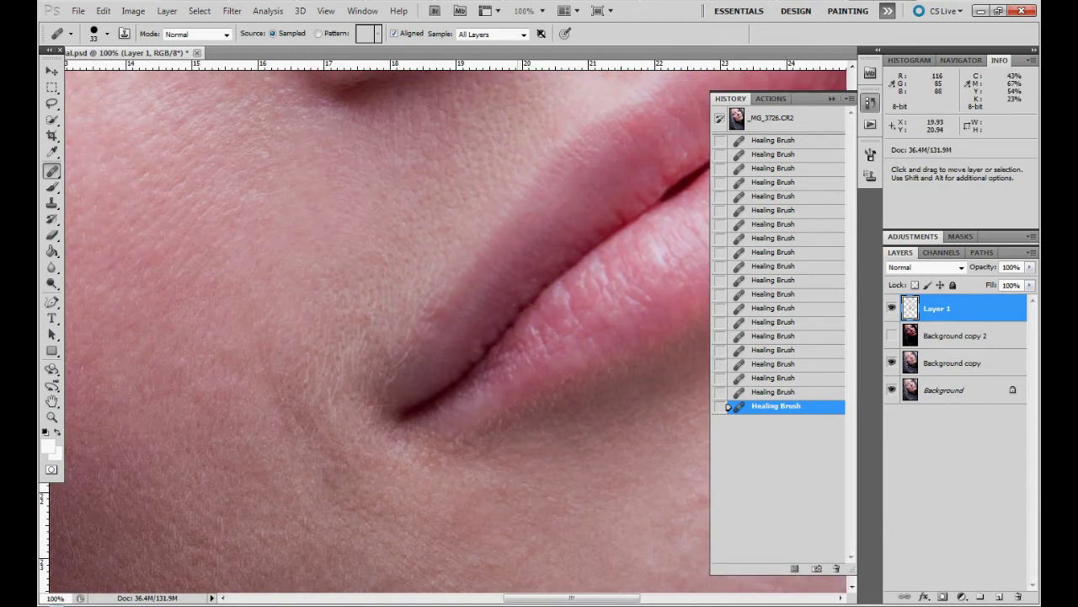
pyautogui.hotkey('ctrl', '+')
pyautogui.click(405, 392)
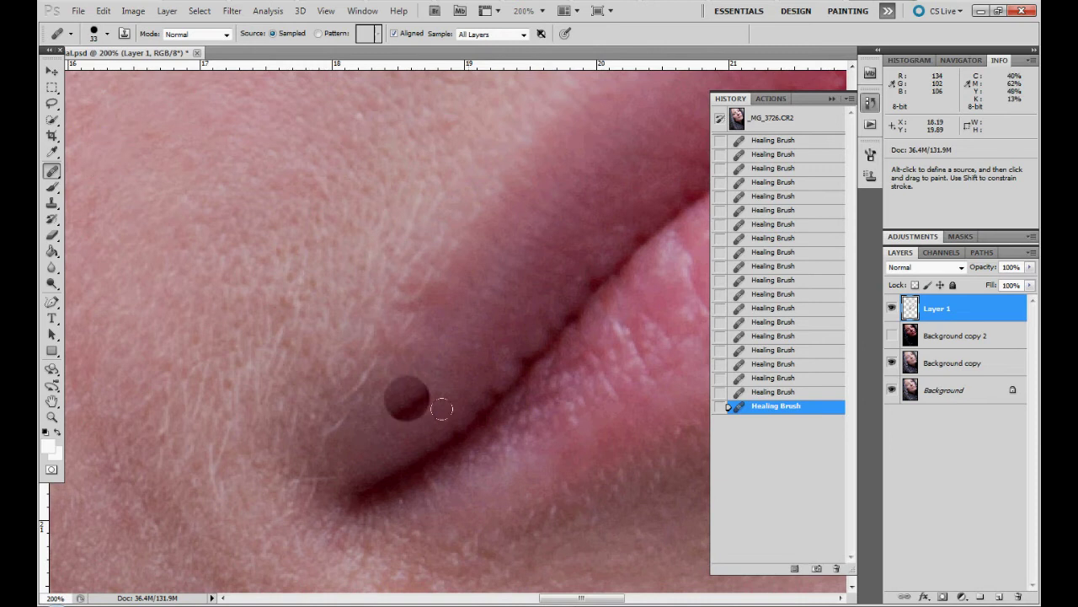
pyautogui.click(340, 409)
pyautogui.moveTo(365, 382); pyautogui.dragTo(319, 390)
pyautogui.rightClick(402, 271)
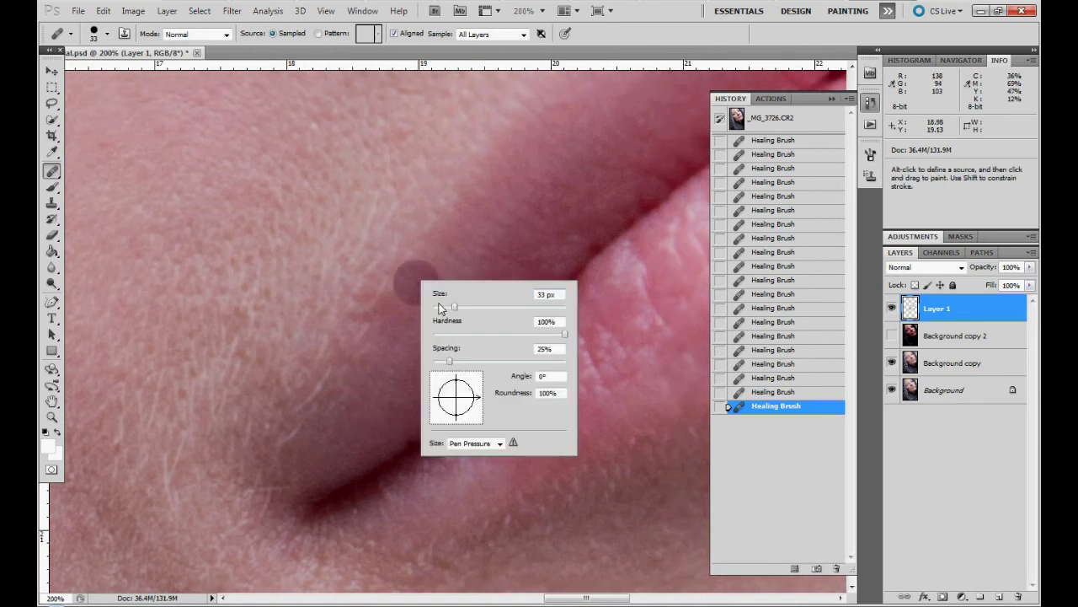
pyautogui.moveTo(447, 307); pyautogui.dragTo(441, 307)
pyautogui.keyDown('alt'); pyautogui.click(401, 289); pyautogui.keyUp('alt')
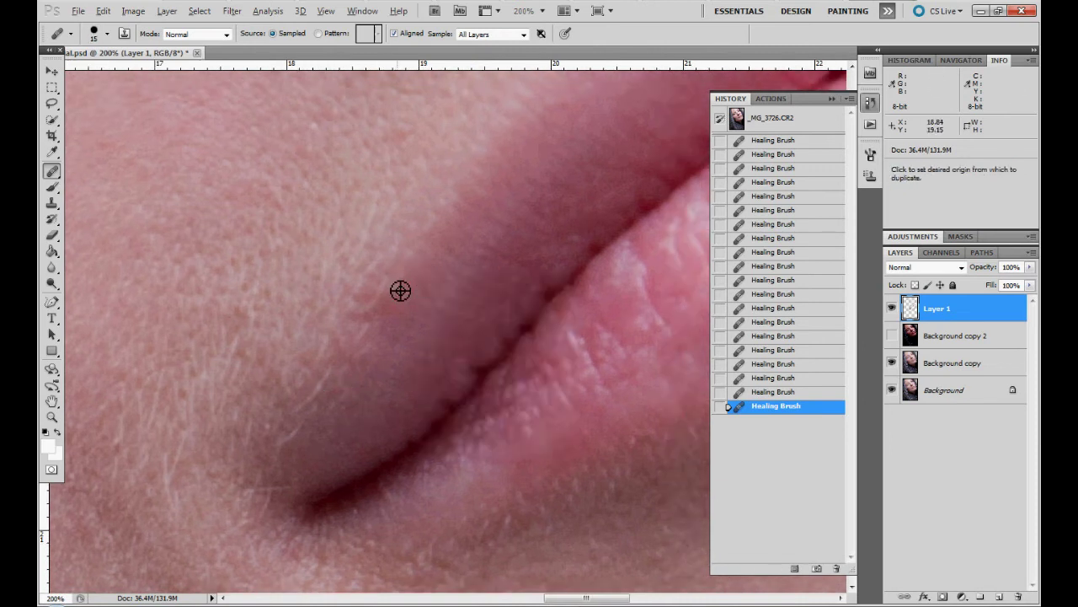
pyautogui.moveTo(384, 291)
pyautogui.mouseDown()
pyautogui.moveTo(386, 349)
pyautogui.moveTo(392, 339)
pyautogui.moveTo(373, 327)
pyautogui.moveTo(349, 348)
pyautogui.mouseUp()
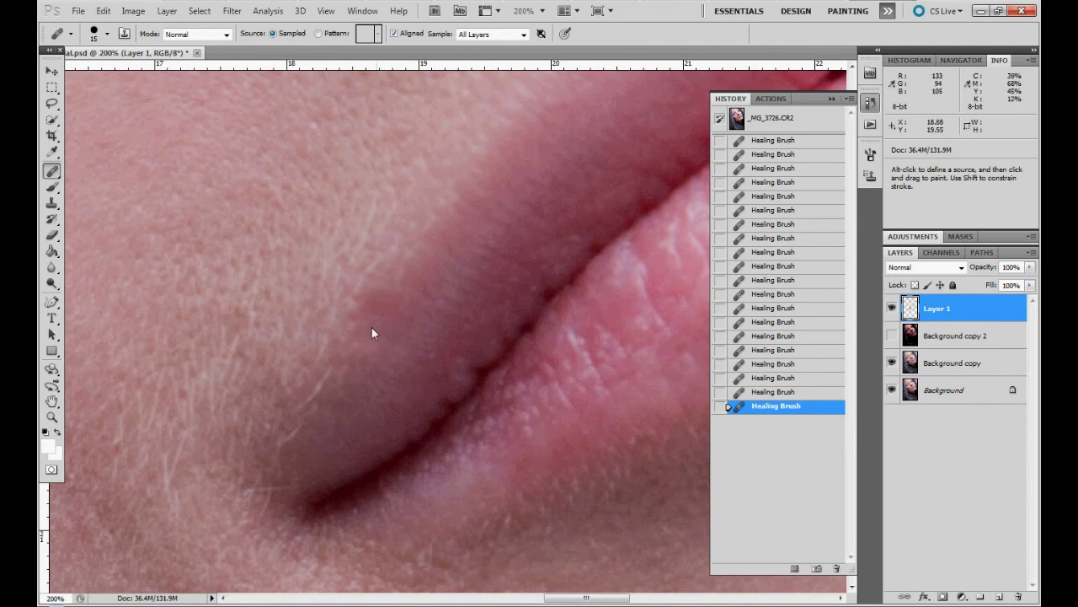
# Step: Heal the stray hairs along the upper lip's outer edge near the mouth corner using adjacent lip texture
pyautogui.keyDown('alt'); pyautogui.click(365, 390); pyautogui.keyUp('alt')
pyautogui.moveTo(329, 378); pyautogui.dragTo(297, 403)
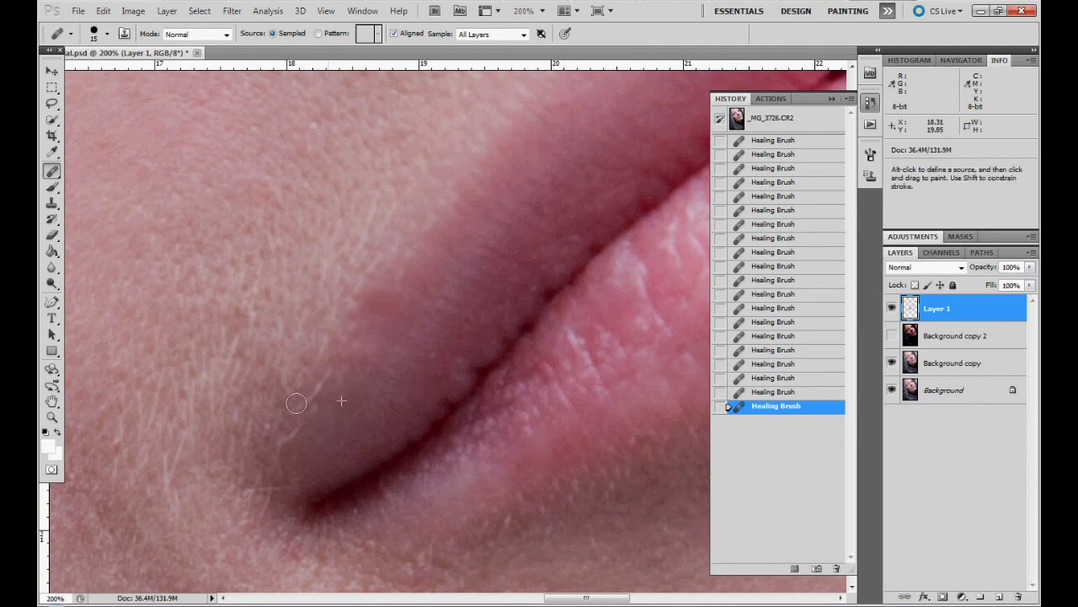
pyautogui.click(320, 469)
pyautogui.keyDown('alt'); pyautogui.click(319, 436); pyautogui.keyUp('alt')
pyautogui.click(287, 436)
# Step: Heal the pale fine hairs on the cheek skin beside and above the mouth corner using nearby cheek texture
pyautogui.moveTo(395, 450); pyautogui.dragTo(535, 357)
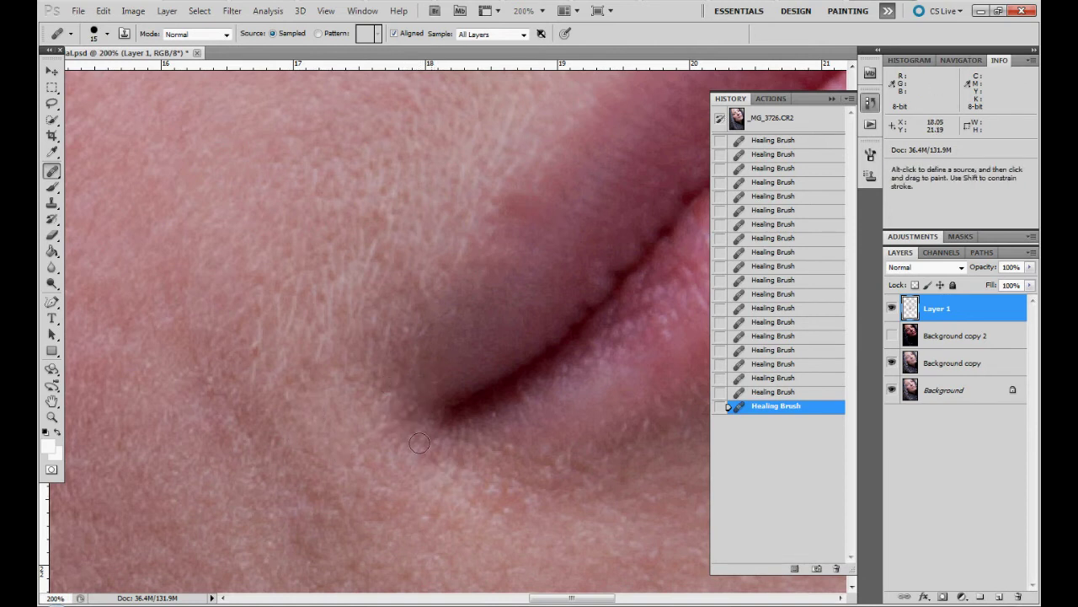
pyautogui.moveTo(450, 306); pyautogui.dragTo(484, 354)
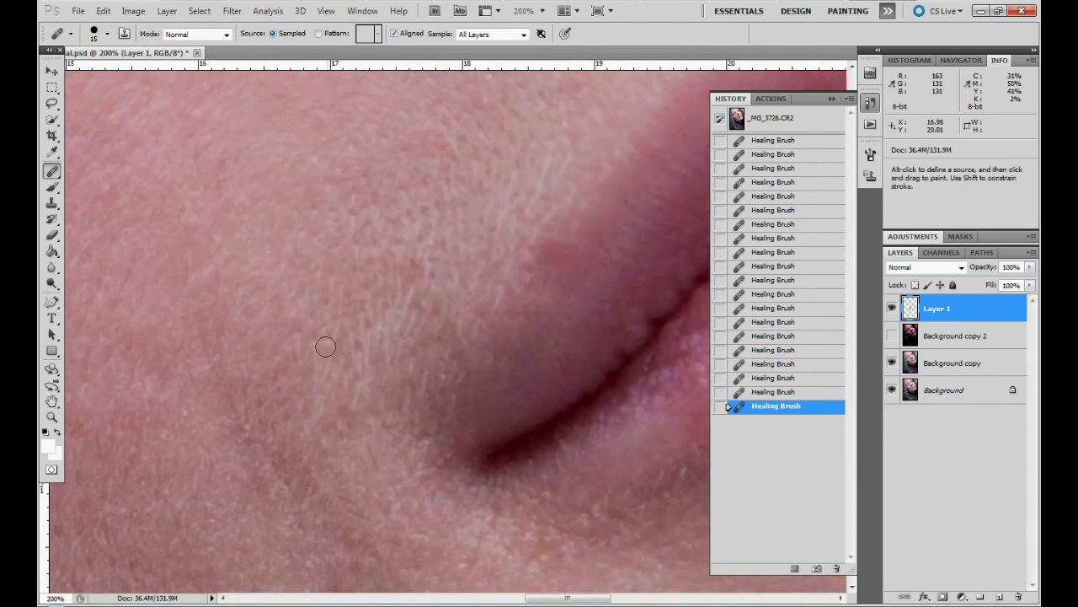
pyautogui.keyDown('alt'); pyautogui.click(305, 283); pyautogui.keyUp('alt')
pyautogui.moveTo(390, 337); pyautogui.dragTo(385, 281)
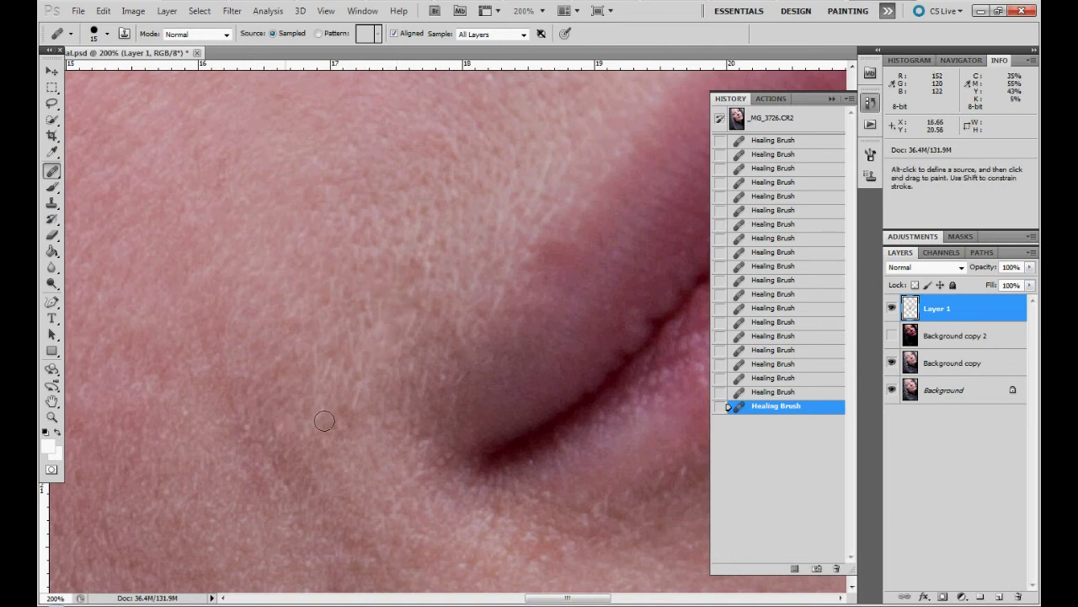
pyautogui.moveTo(391, 381); pyautogui.dragTo(399, 364)
pyautogui.moveTo(352, 408)
pyautogui.mouseDown()
pyautogui.moveTo(365, 390)
pyautogui.moveTo(317, 346)
pyautogui.moveTo(335, 371)
pyautogui.moveTo(309, 400)
pyautogui.mouseUp()
pyautogui.moveTo(339, 321)
pyautogui.mouseDown()
pyautogui.moveTo(350, 320)
pyautogui.moveTo(359, 357)
pyautogui.moveTo(337, 379)
pyautogui.mouseUp()
# Step: Heal the fine hairs on the skin bordering the upper lip's edge, just above the reddish patch
pyautogui.click(496, 318)
pyautogui.moveTo(515, 285); pyautogui.dragTo(441, 345)
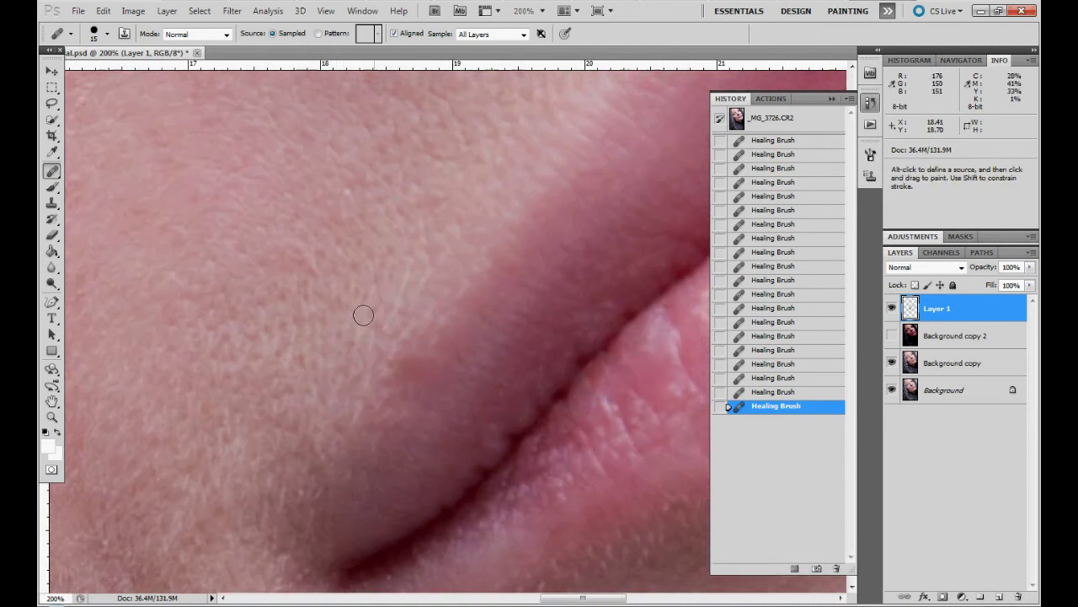
pyautogui.moveTo(363, 317); pyautogui.dragTo(346, 362)
pyautogui.click(426, 415)
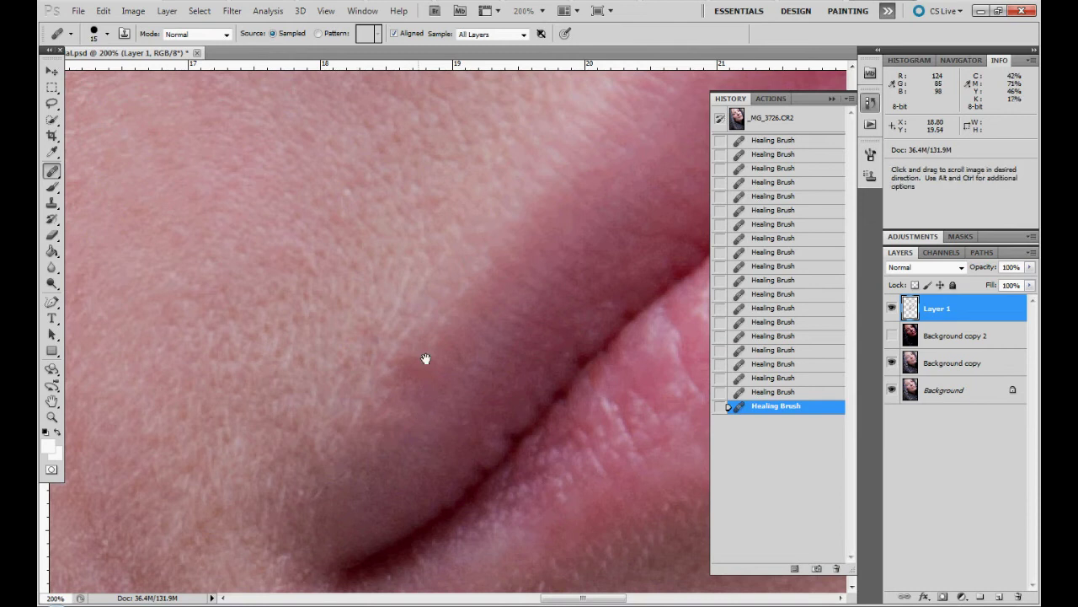
pyautogui.moveTo(425, 359); pyautogui.dragTo(452, 337)
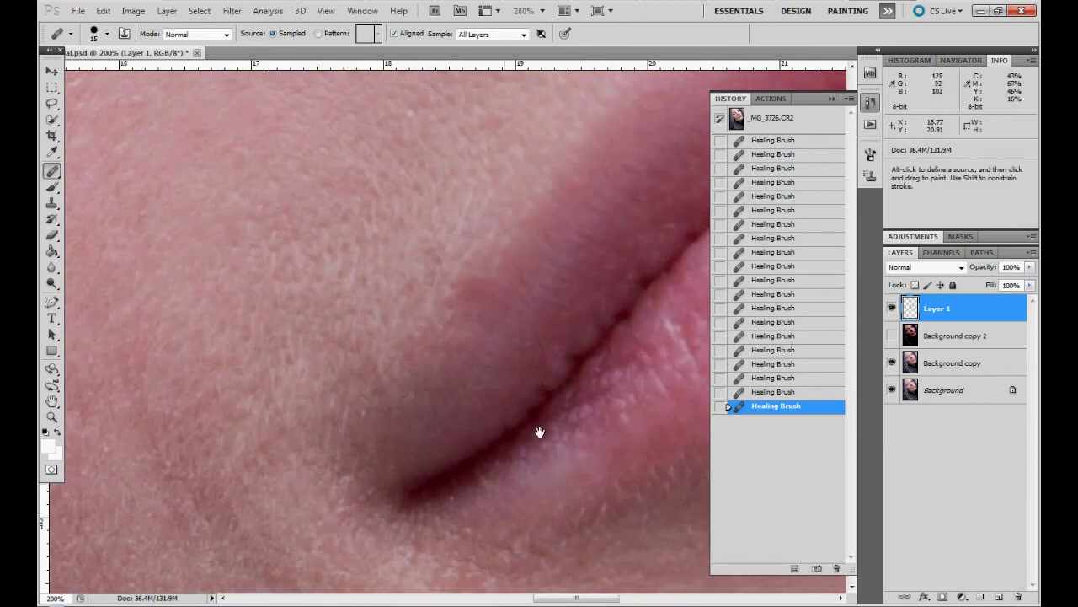
# Step: Examine the upper lip's edge, the cheek by the mouth corner, the chin and the lower lip for remaining blemishes
pyautogui.press('space')
pyautogui.moveTo(540, 433); pyautogui.dragTo(273, 469)
pyautogui.moveTo(284, 321); pyautogui.dragTo(292, 389)
pyautogui.keyDown('alt'); pyautogui.click(251, 358); pyautogui.keyUp('alt')
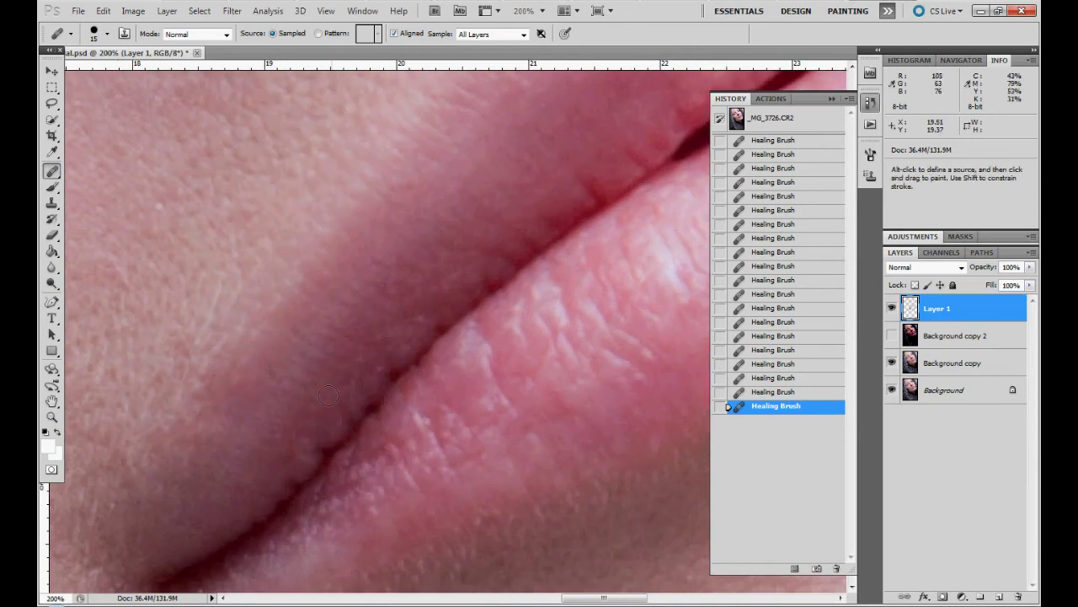
pyautogui.press('space')
pyautogui.moveTo(345, 335); pyautogui.dragTo(429, 416)
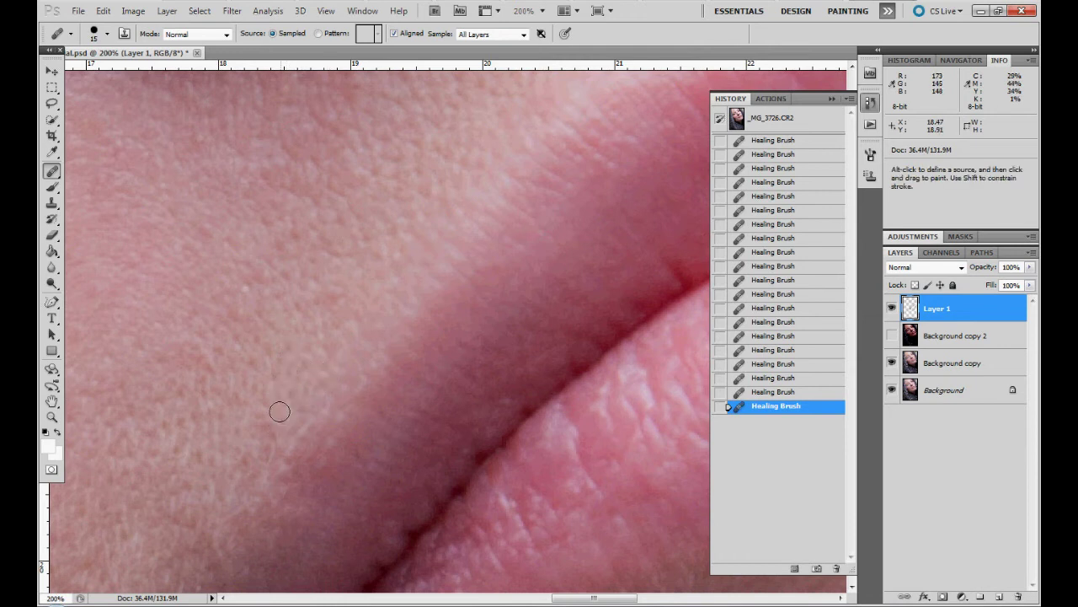
pyautogui.moveTo(266, 283); pyautogui.dragTo(339, 261)
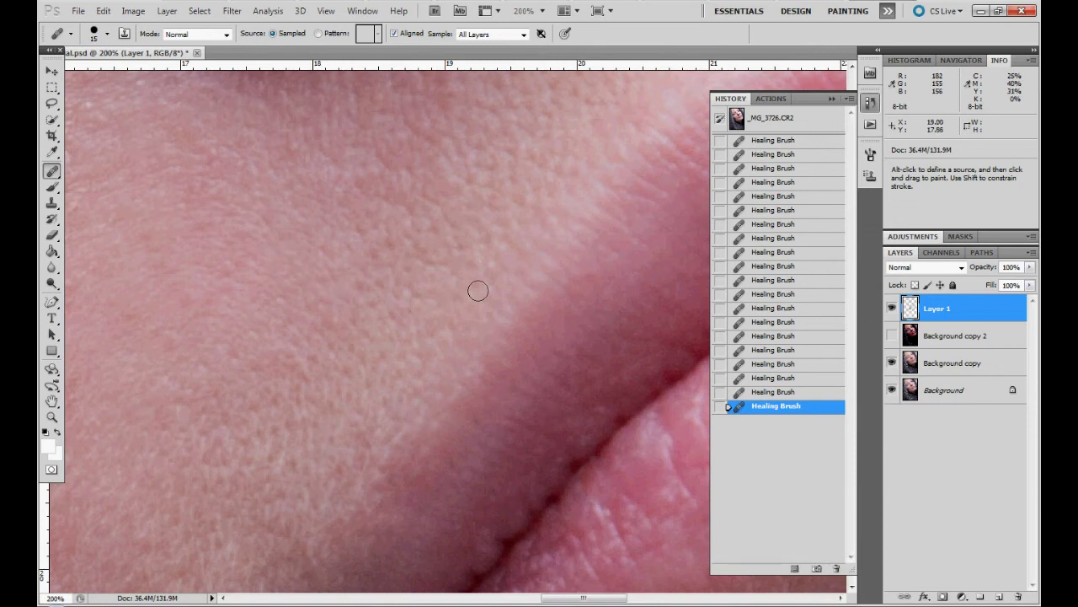
pyautogui.moveTo(361, 284)
pyautogui.mouseDown()
pyautogui.moveTo(433, 301)
pyautogui.moveTo(508, 248)
pyautogui.mouseUp()
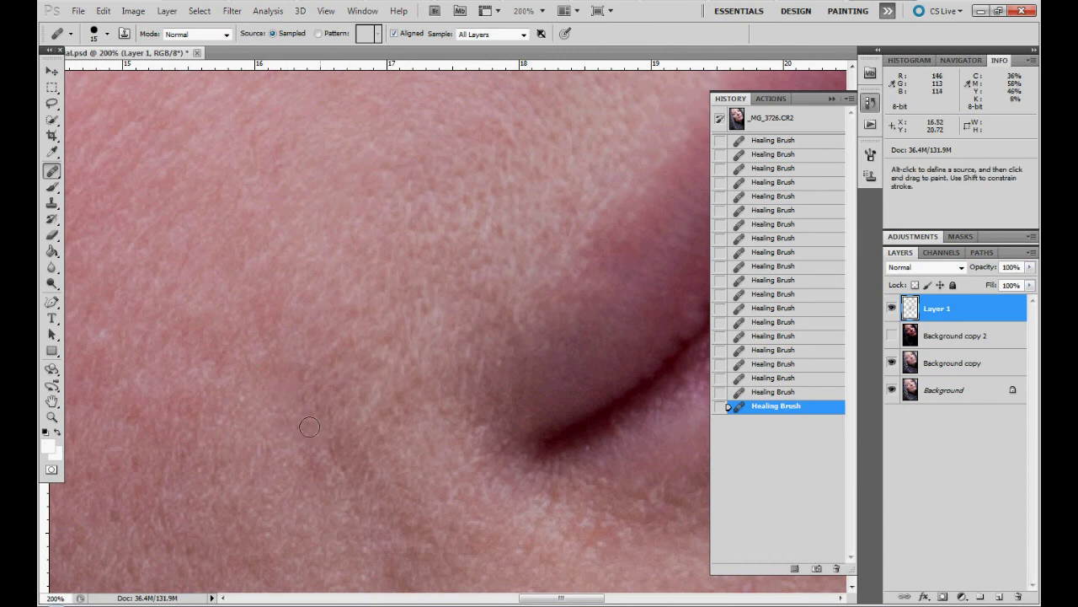
pyautogui.scroll(-5, 356, 296)
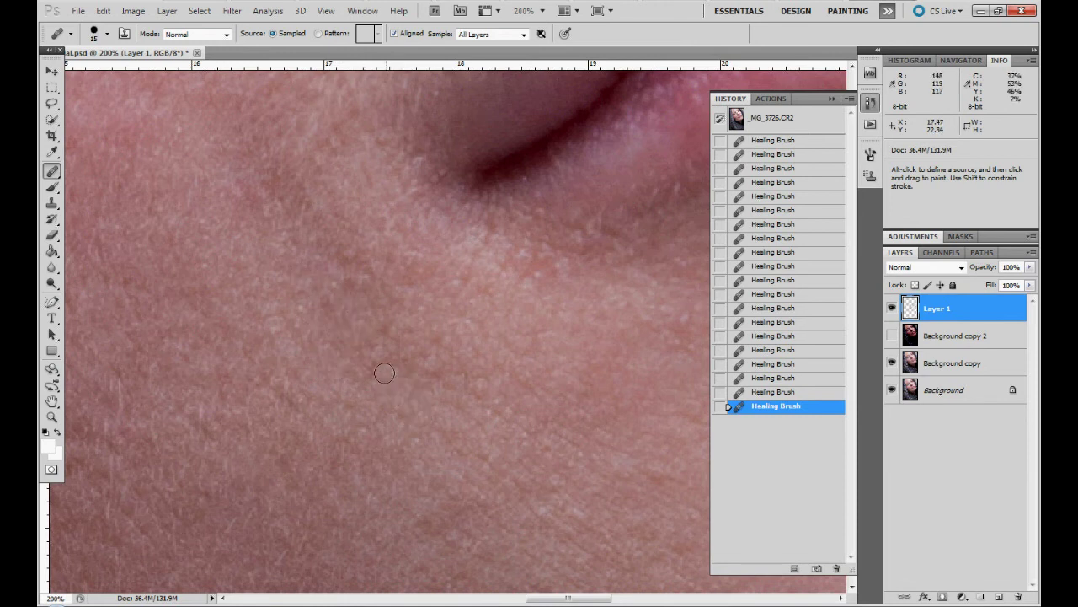
pyautogui.moveTo(480, 280); pyautogui.dragTo(262, 296)
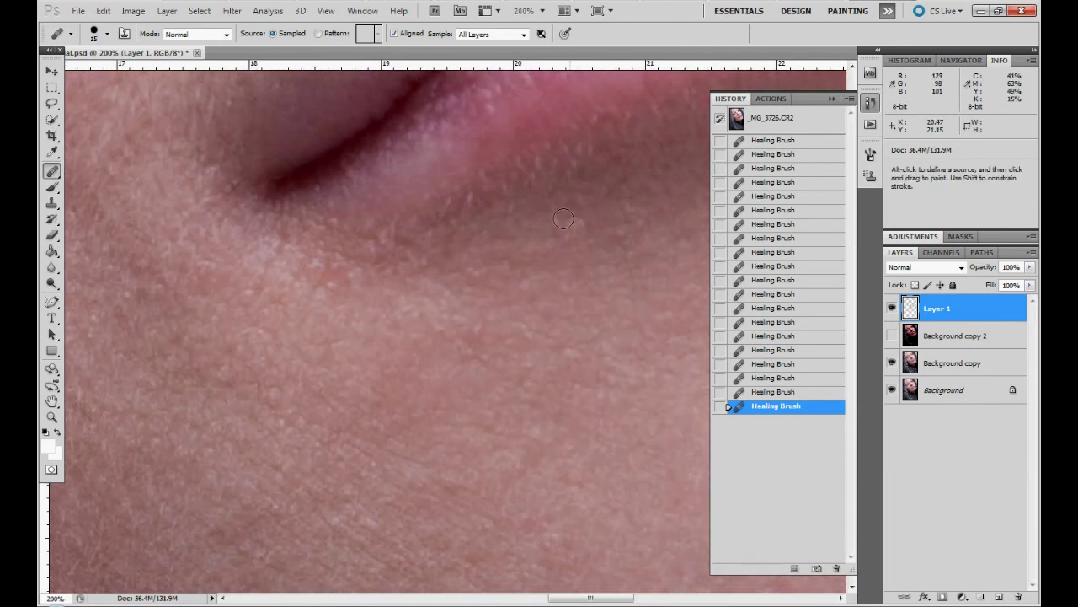
pyautogui.moveTo(556, 235); pyautogui.dragTo(253, 407)
pyautogui.moveTo(501, 328); pyautogui.dragTo(157, 530)
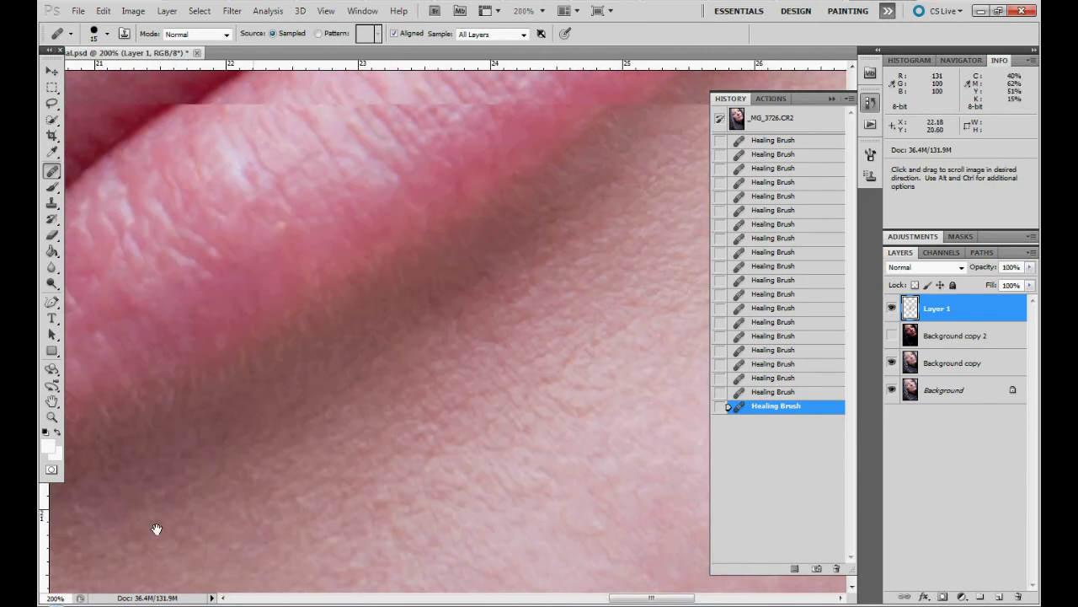
pyautogui.moveTo(497, 252); pyautogui.dragTo(409, 353)
pyautogui.moveTo(397, 266); pyautogui.dragTo(457, 359)
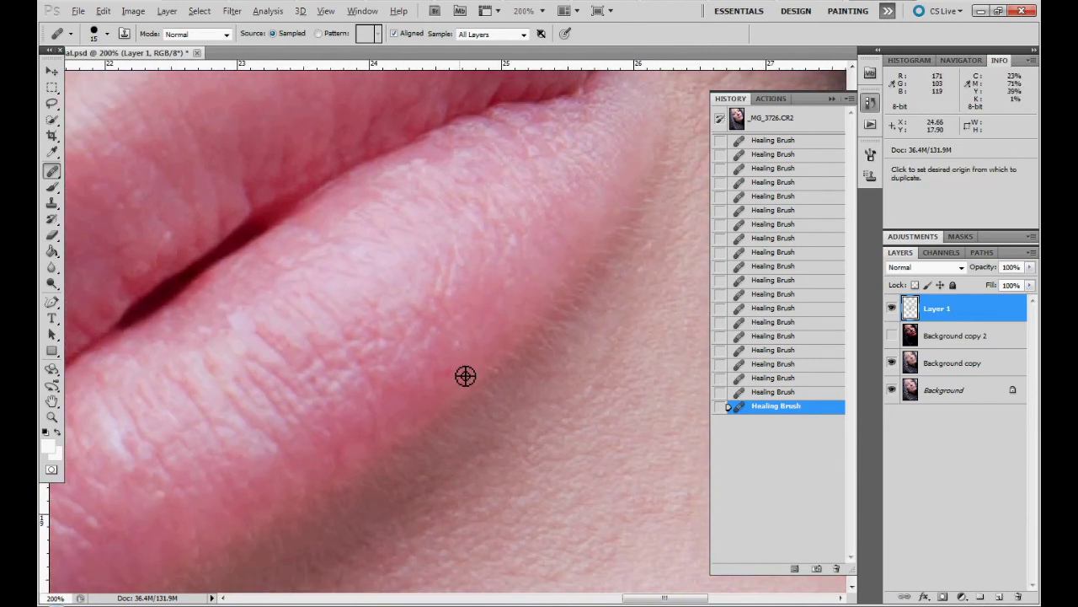
# Step: Heal the pale mark on the upper lip at the end of the dark mouth opening using nearby upper-lip texture
pyautogui.keyDown('alt'); pyautogui.click(464, 375); pyautogui.keyUp('alt')
pyautogui.moveTo(411, 280); pyautogui.dragTo(516, 409)
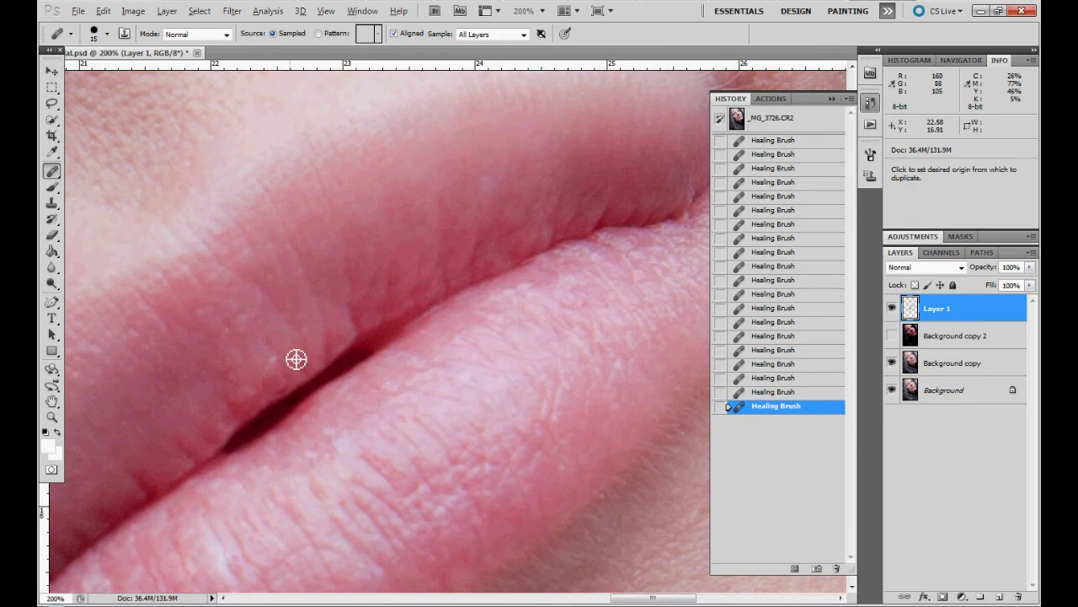
pyautogui.keyDown('alt'); pyautogui.click(207, 414); pyautogui.keyUp('alt')
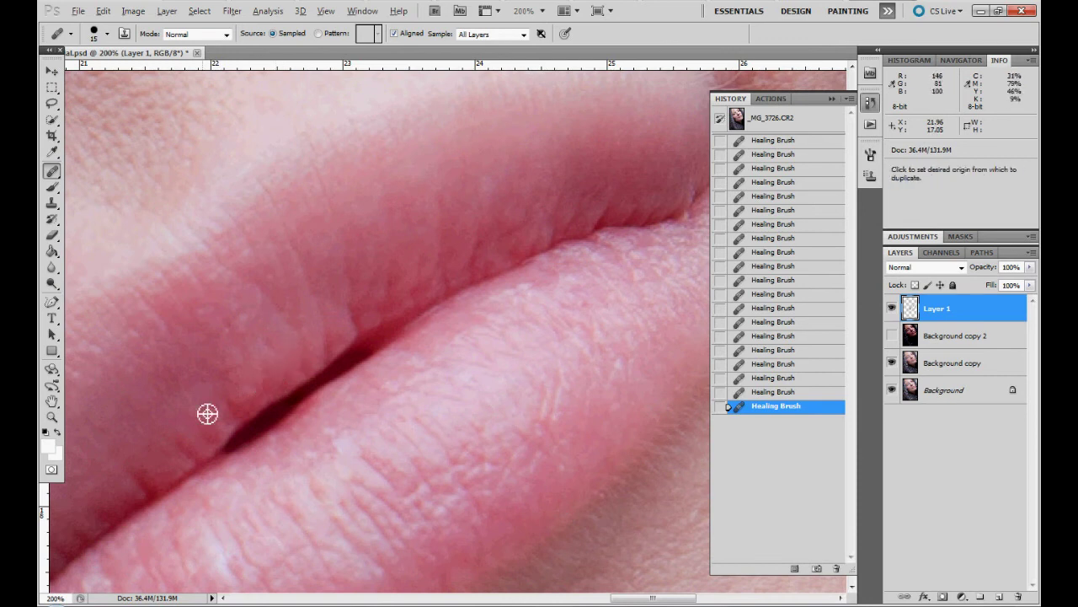
pyautogui.click(224, 424)
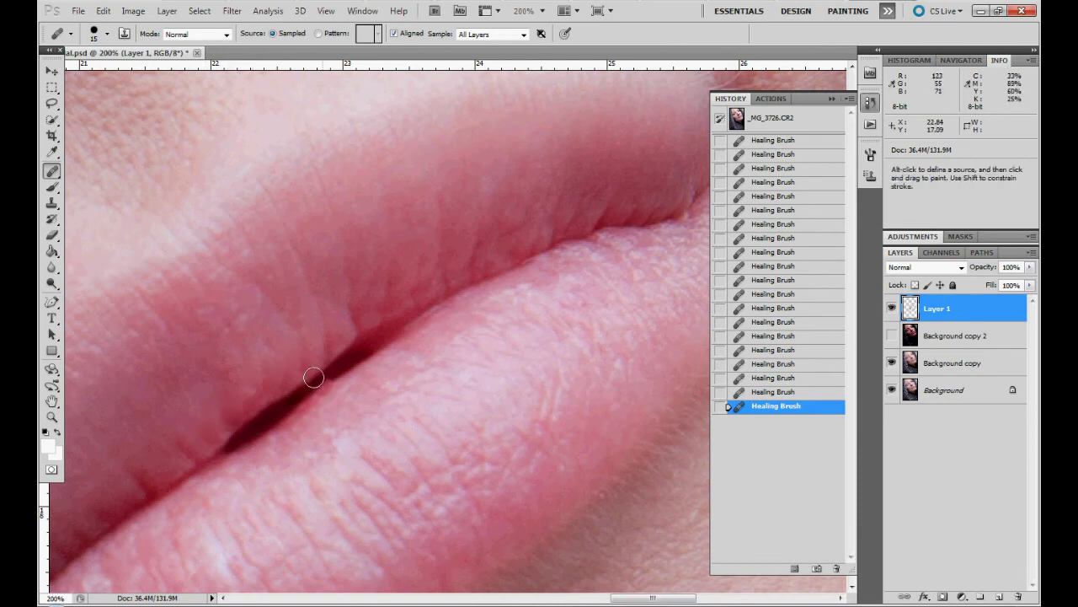
pyautogui.moveTo(473, 291); pyautogui.dragTo(412, 378)
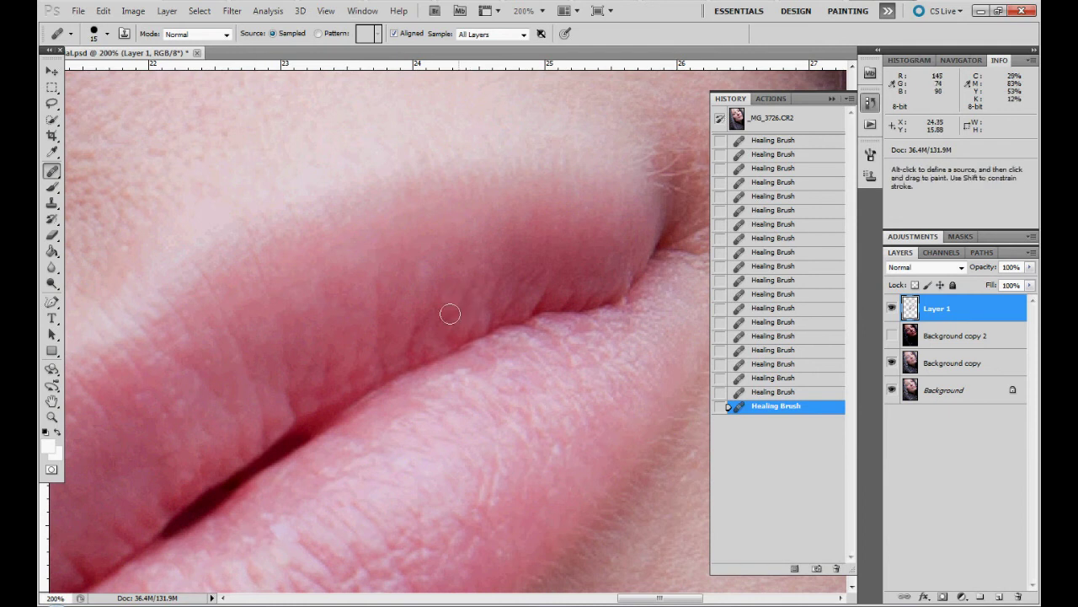
# Step: Heal the stray hairs over the shadowed skin at the mouth corner nearest the curly hair
pyautogui.moveTo(576, 259); pyautogui.dragTo(375, 319)
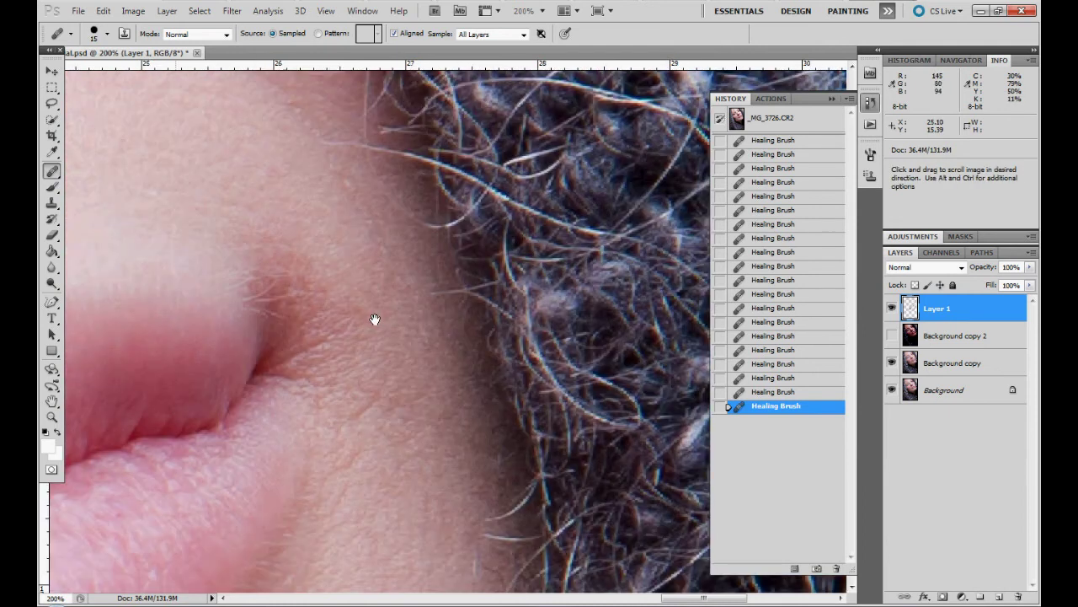
pyautogui.moveTo(305, 327)
pyautogui.mouseDown()
pyautogui.moveTo(389, 368)
pyautogui.moveTo(361, 344)
pyautogui.moveTo(375, 335)
pyautogui.mouseUp()
pyautogui.keyDown('alt'); pyautogui.click(377, 340); pyautogui.keyUp('alt')
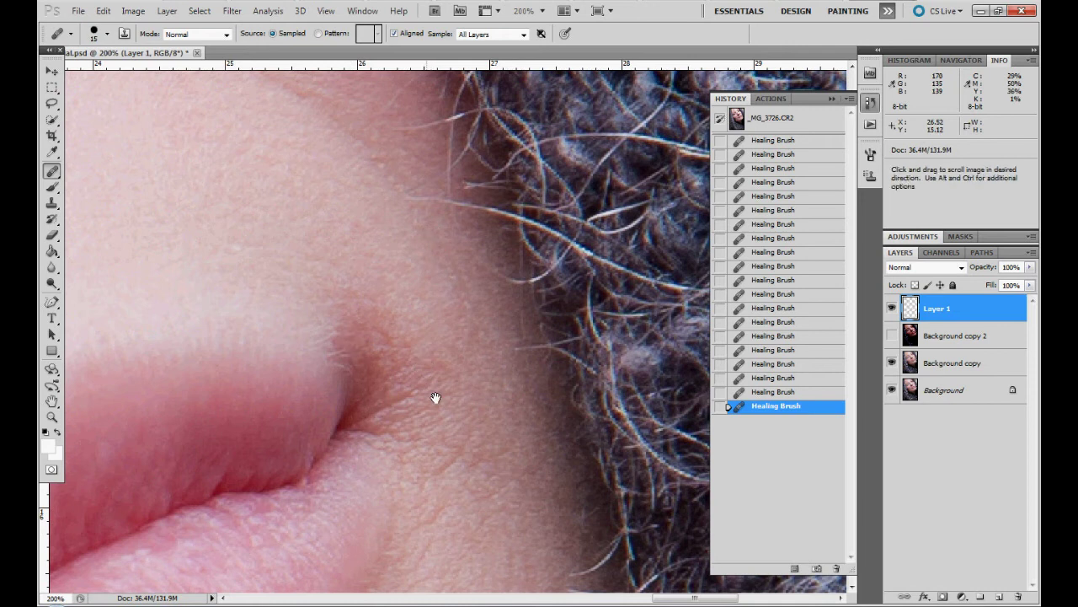
pyautogui.moveTo(436, 397); pyautogui.dragTo(539, 485)
pyautogui.moveTo(423, 350); pyautogui.dragTo(484, 320)
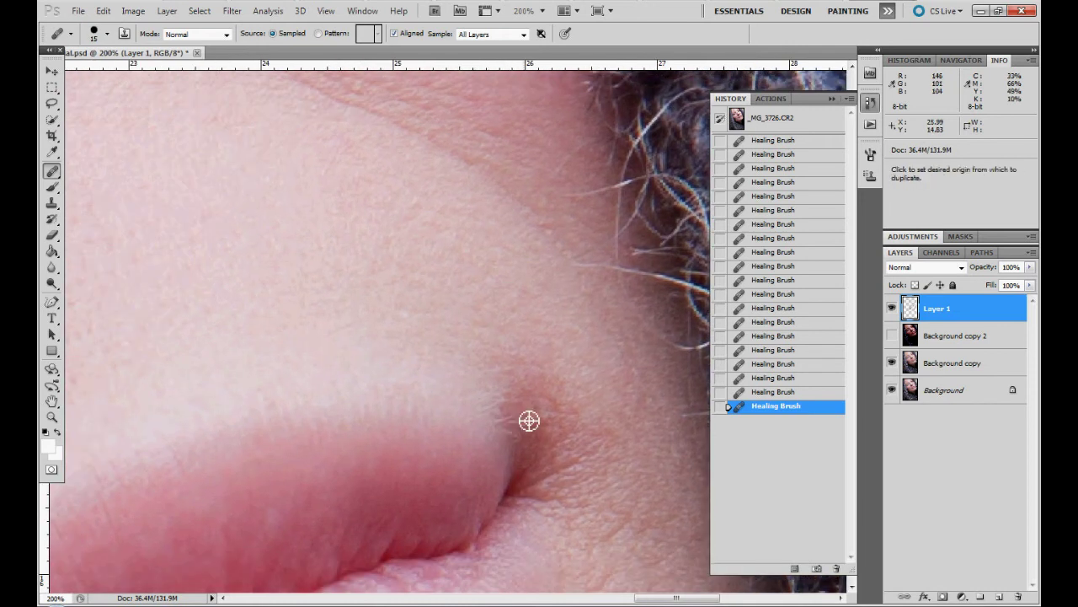
# Step: Heal the short hairs and rough edge where the upper lip's tip meets the shadowed mouth corner, sampling skin above it
pyautogui.click(506, 416)
pyautogui.keyDown('alt'); pyautogui.click(513, 357); pyautogui.keyUp('alt')
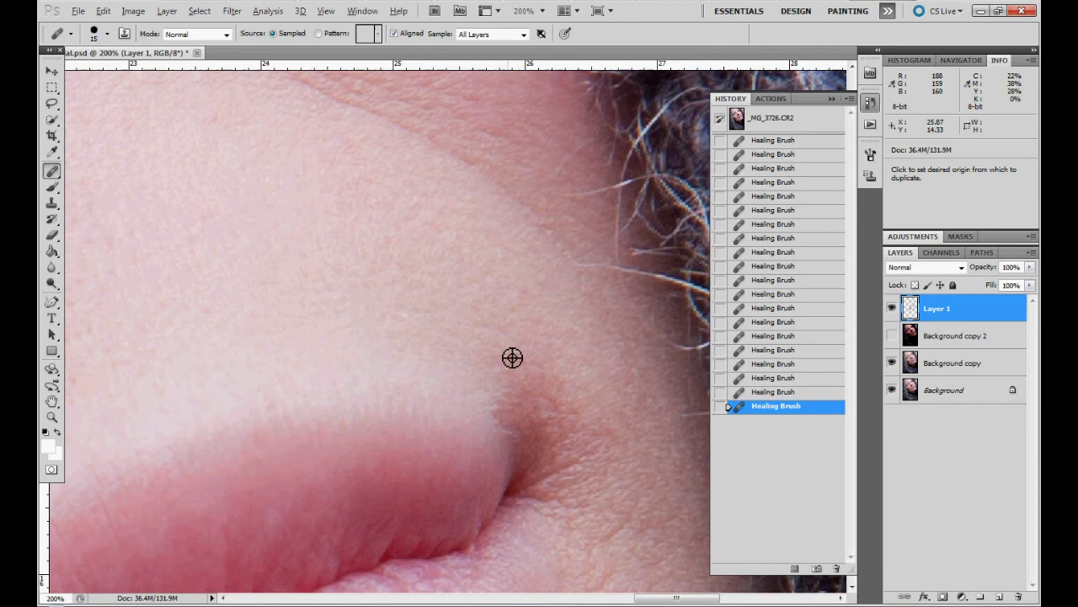
pyautogui.moveTo(515, 396)
pyautogui.mouseDown()
pyautogui.moveTo(539, 428)
pyautogui.moveTo(521, 377)
pyautogui.mouseUp()
pyautogui.keyDown('alt'); pyautogui.click(476, 354); pyautogui.keyUp('alt')
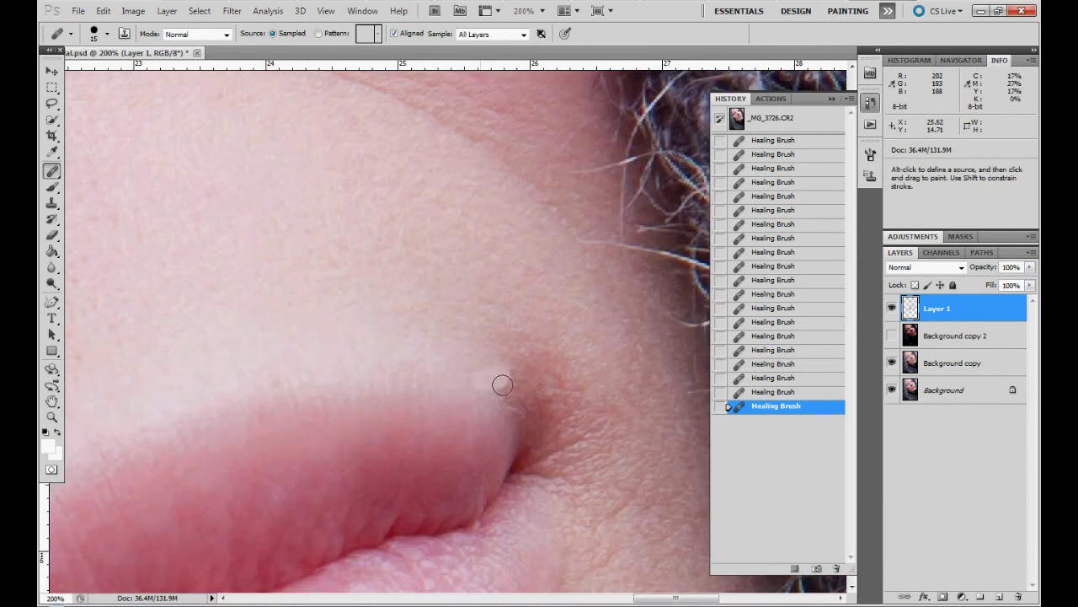
pyautogui.click(534, 406)
pyautogui.click(503, 396)
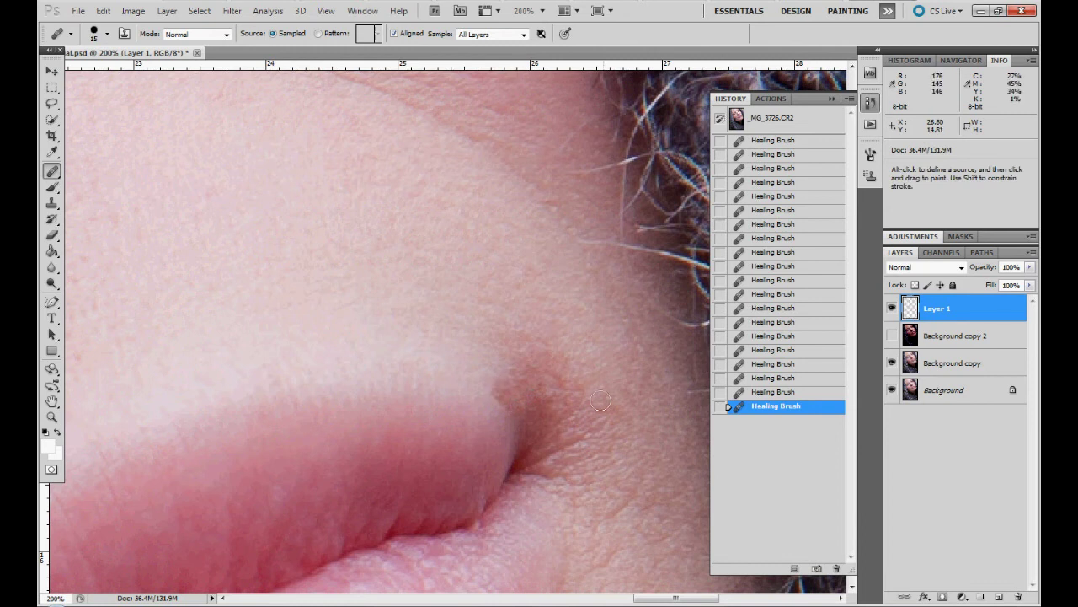
# Step: Heal the fine hairs inside the red nostril using clean texture from within the nostril
pyautogui.moveTo(385, 397); pyautogui.dragTo(419, 291)
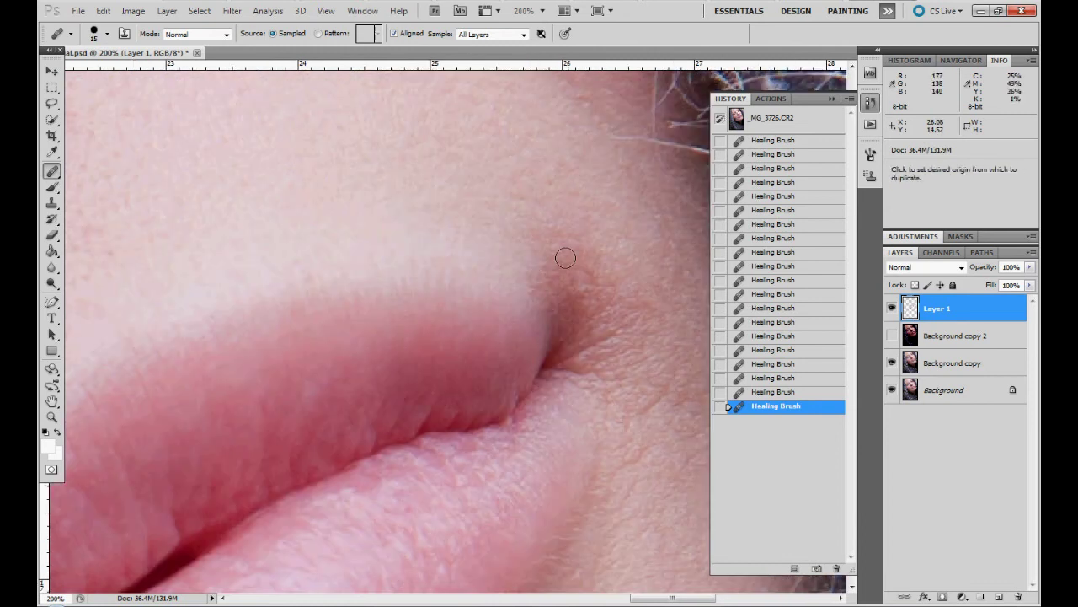
pyautogui.moveTo(96, 190); pyautogui.dragTo(467, 443)
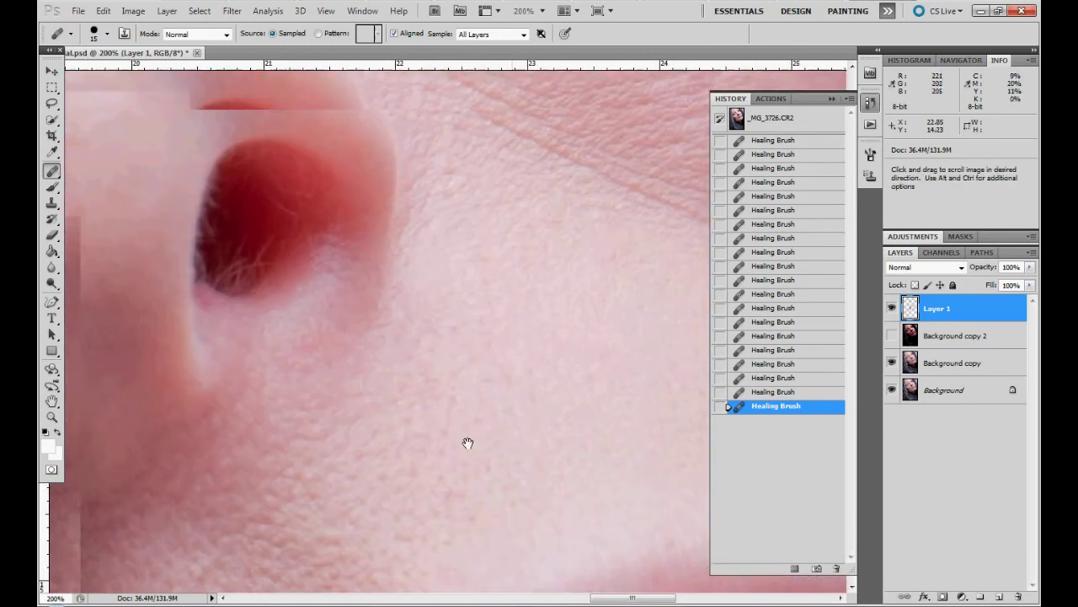
pyautogui.moveTo(380, 414); pyautogui.dragTo(435, 472)
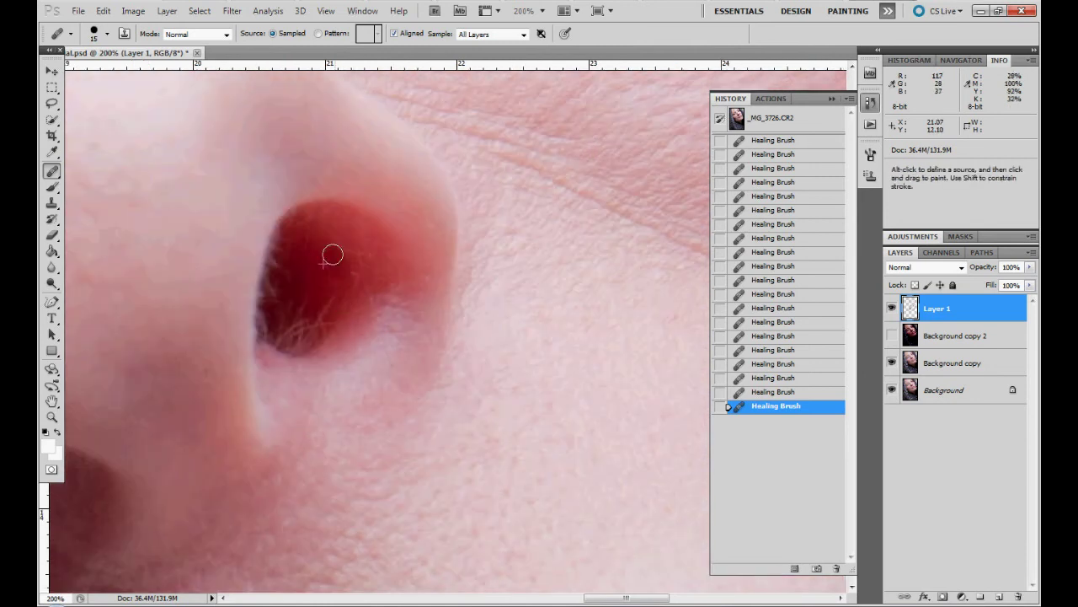
pyautogui.keyDown('alt'); pyautogui.click(323, 279); pyautogui.keyUp('alt')
pyautogui.keyDown('alt'); pyautogui.click(329, 282); pyautogui.keyUp('alt')
pyautogui.moveTo(337, 303)
pyautogui.mouseDown()
pyautogui.moveTo(316, 320)
pyautogui.moveTo(332, 317)
pyautogui.mouseUp()
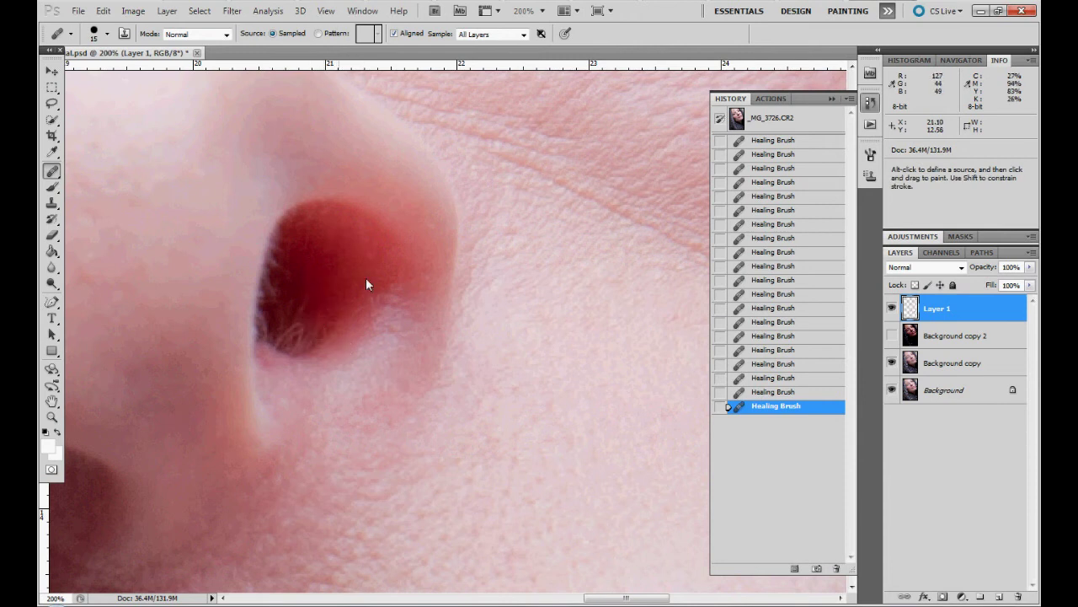
pyautogui.moveTo(327, 280); pyautogui.dragTo(364, 286)
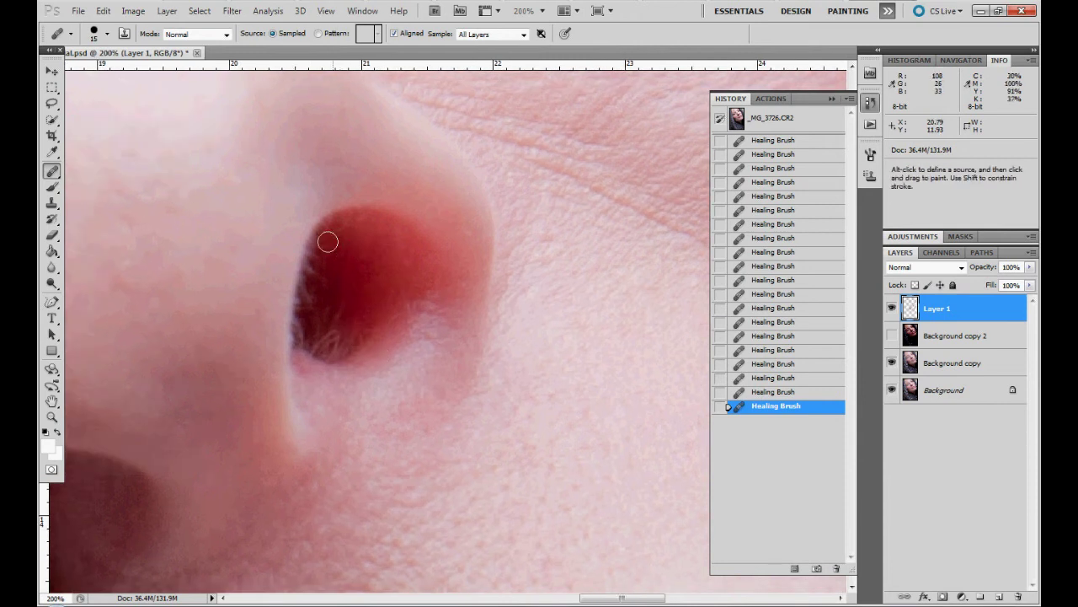
pyautogui.moveTo(316, 257); pyautogui.dragTo(306, 310)
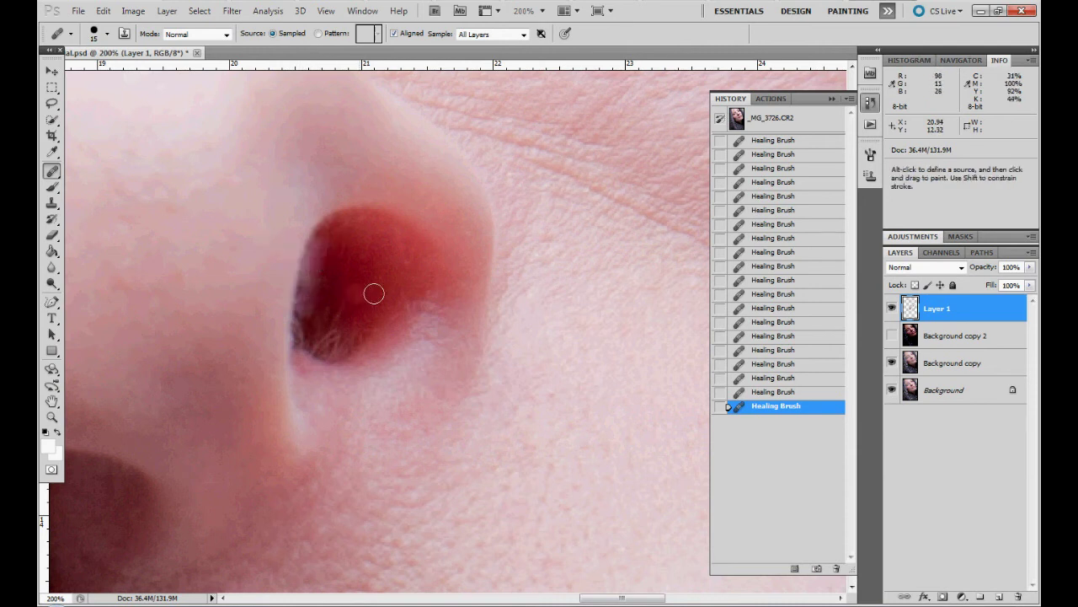
# Step: Clone dark red nostril texture over the hairs along the nostril's inner rim with a 13 px Clone Stamp, undoing the unwanted stroke
pyautogui.moveTo(52, 203); pyautogui.dragTo(130, 210)
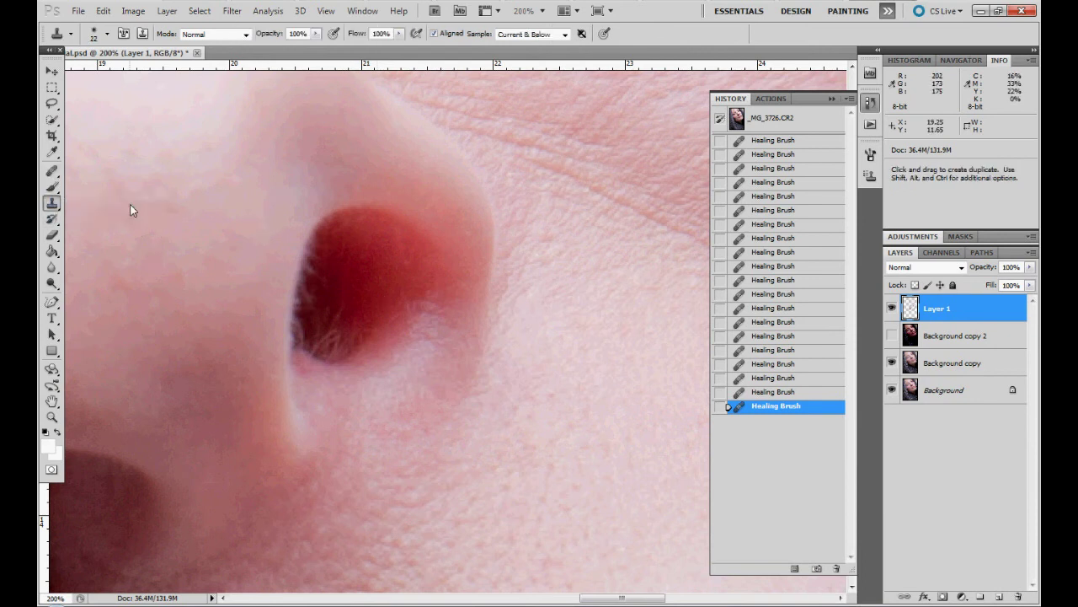
pyautogui.rightClick(352, 232)
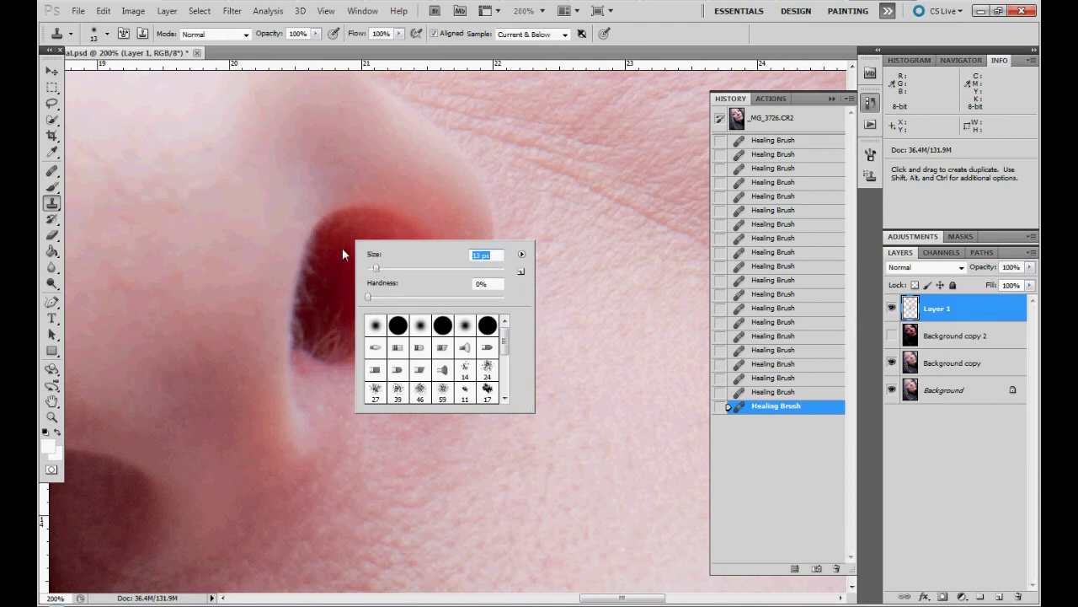
pyautogui.keyDown('alt'); pyautogui.click(340, 246); pyautogui.keyUp('alt')
pyautogui.keyDown('alt'); pyautogui.click(339, 252); pyautogui.keyUp('alt')
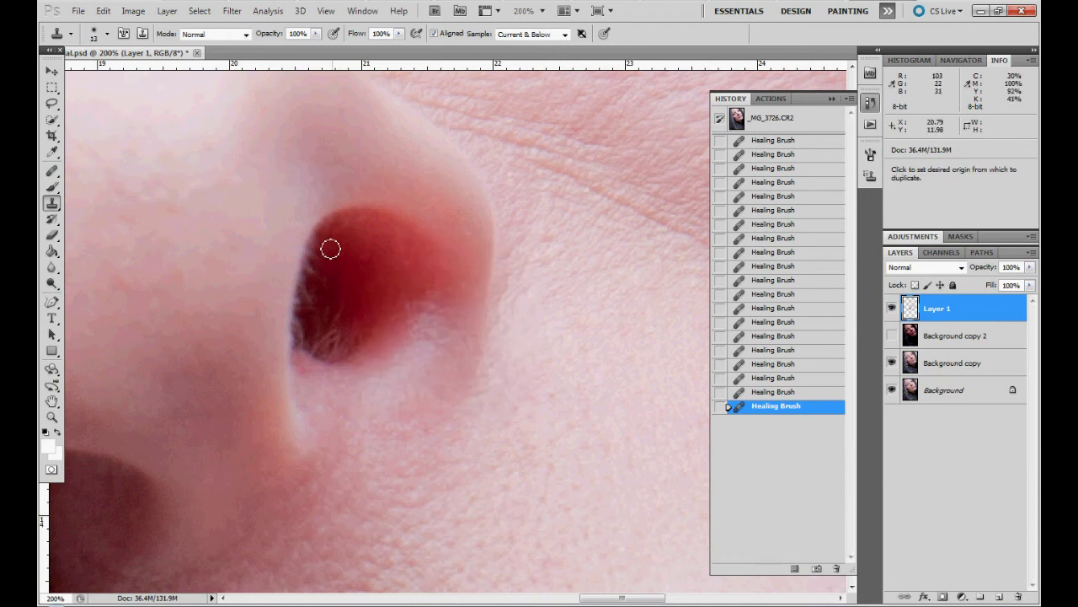
pyautogui.moveTo(313, 289)
pyautogui.mouseDown()
pyautogui.moveTo(315, 245)
pyautogui.moveTo(327, 241)
pyautogui.moveTo(312, 318)
pyautogui.moveTo(343, 323)
pyautogui.mouseUp()
pyautogui.hotkey('ctrl', 'alt', 'z')
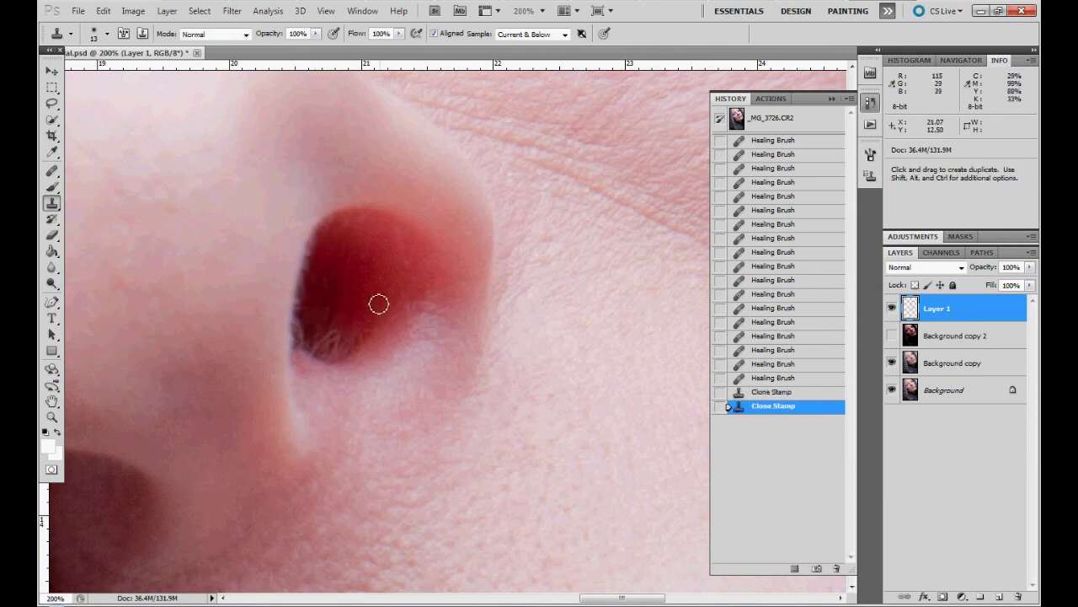
# Step: Clone dark red texture over the remaining hairs along the red nostril's lower inner rim and dark inner side
pyautogui.keyDown('alt'); pyautogui.click(330, 323); pyautogui.keyUp('alt')
pyautogui.moveTo(335, 343)
pyautogui.mouseDown()
pyautogui.moveTo(307, 322)
pyautogui.moveTo(326, 312)
pyautogui.moveTo(320, 288)
pyautogui.moveTo(311, 298)
pyautogui.moveTo(308, 318)
pyautogui.moveTo(349, 319)
pyautogui.mouseUp()
pyautogui.moveTo(315, 251); pyautogui.dragTo(309, 332)
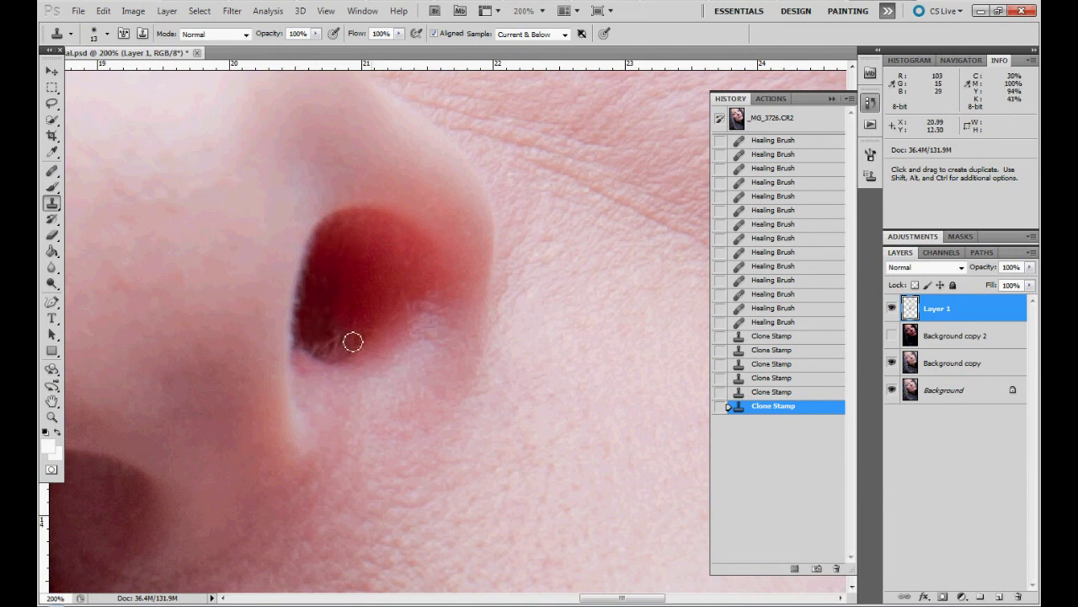
pyautogui.keyDown('alt'); pyautogui.click(328, 328); pyautogui.keyUp('alt')
pyautogui.moveTo(335, 348); pyautogui.dragTo(325, 346)
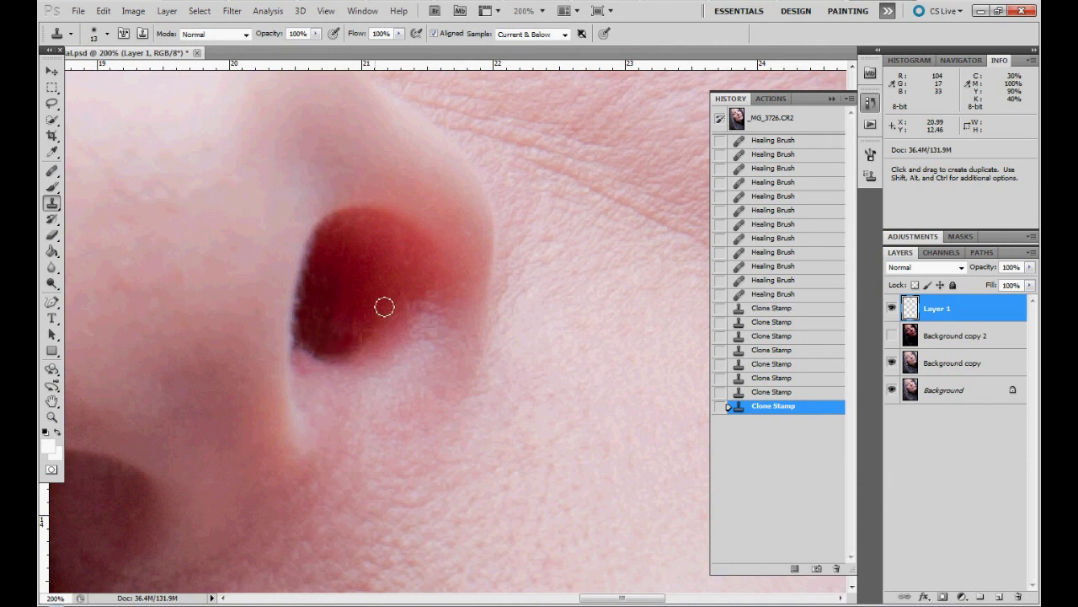
# Step: Smooth the cloned patches and uneven tones inside the red nostril with a 15 px Healing Brush, sampling nearby red texture
pyautogui.click(52, 169)
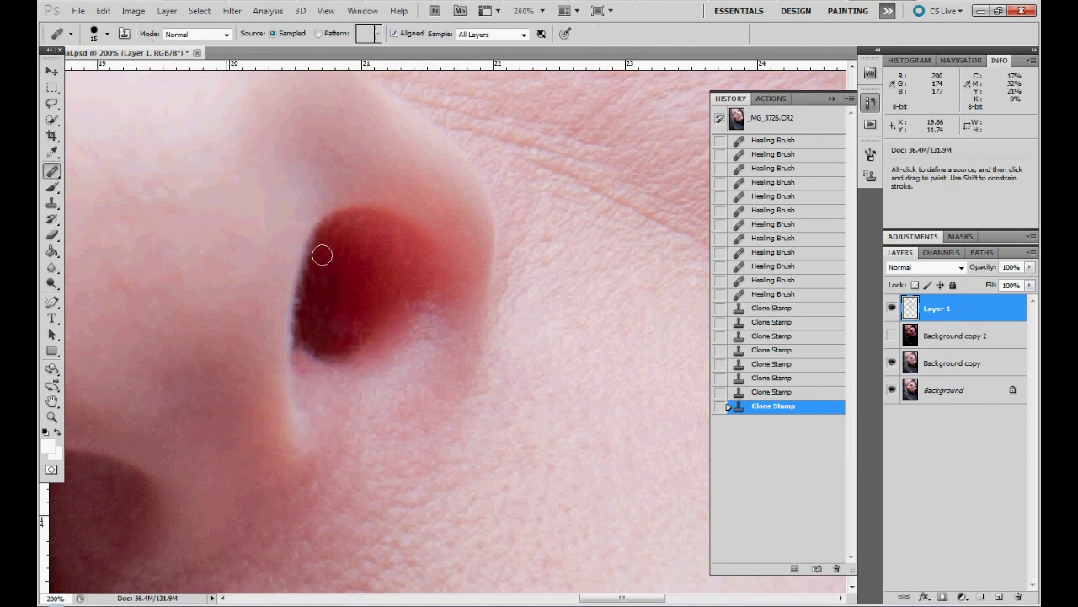
pyautogui.keyDown('alt'); pyautogui.click(364, 306); pyautogui.keyUp('alt')
pyautogui.moveTo(352, 322)
pyautogui.mouseDown()
pyautogui.moveTo(346, 332)
pyautogui.moveTo(328, 320)
pyautogui.moveTo(325, 300)
pyautogui.mouseUp()
pyautogui.keyDown('alt'); pyautogui.click(387, 267); pyautogui.keyUp('alt')
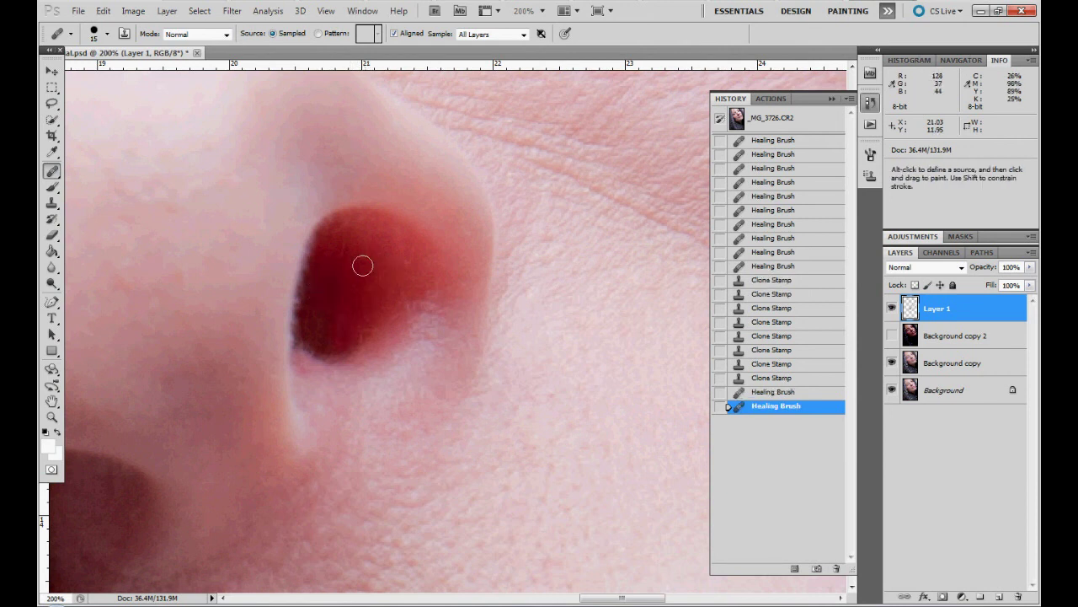
pyautogui.click(363, 237)
pyautogui.keyDown('alt'); pyautogui.click(374, 235); pyautogui.keyUp('alt')
pyautogui.moveTo(360, 226); pyautogui.dragTo(332, 241)
pyautogui.keyDown('alt'); pyautogui.click(385, 285); pyautogui.keyUp('alt')
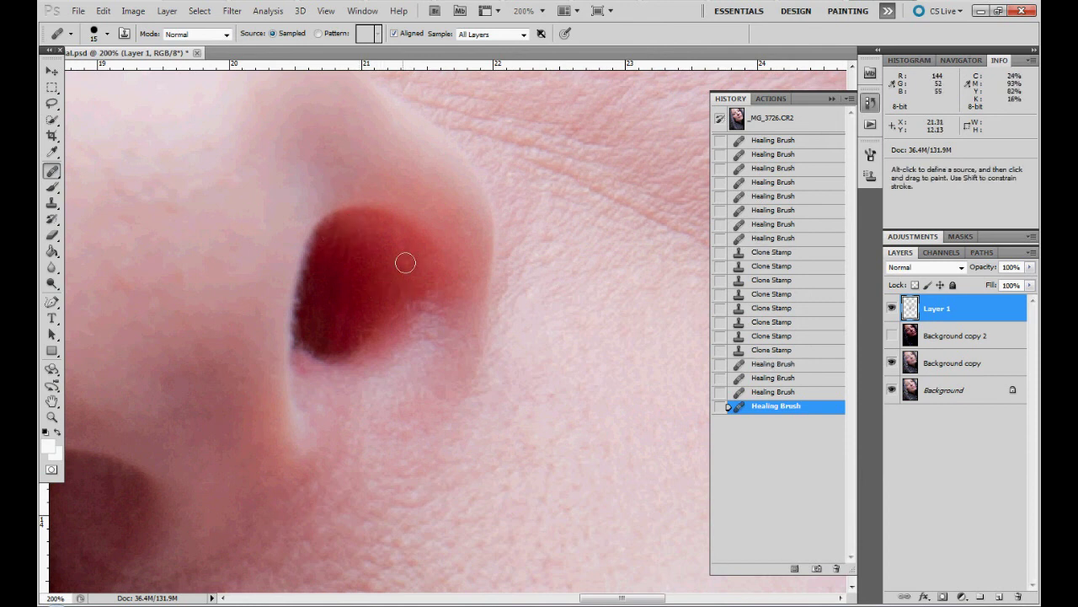
pyautogui.moveTo(405, 262); pyautogui.dragTo(393, 244)
# Step: Heal the rough texture in the dark lower part of the red nostril, sampling clean tone beside it
pyautogui.moveTo(413, 289); pyautogui.dragTo(441, 211)
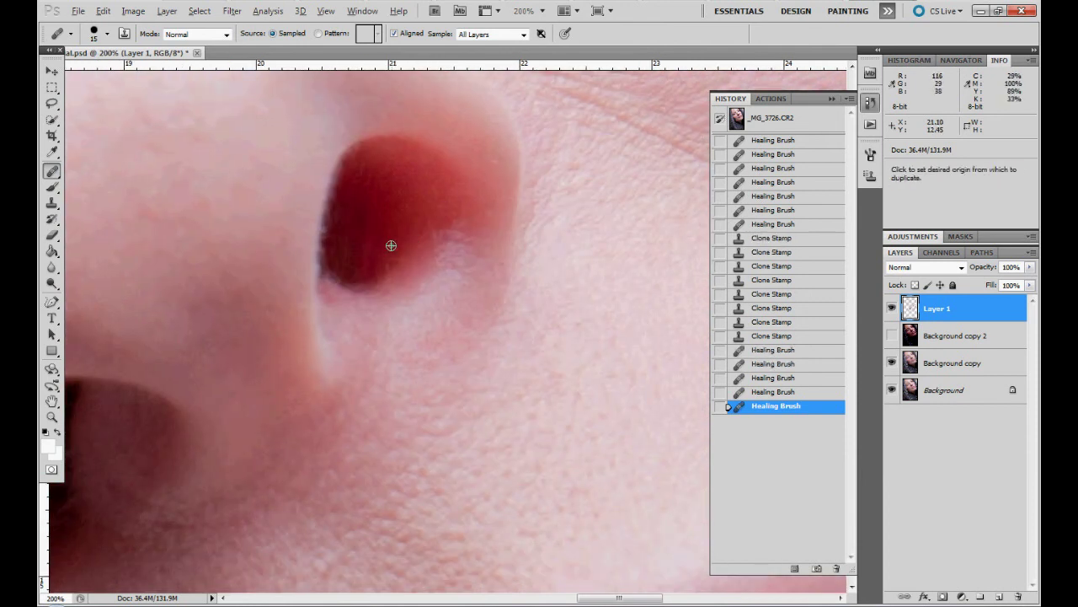
pyautogui.keyDown('alt'); pyautogui.click(391, 245); pyautogui.keyUp('alt')
pyautogui.moveTo(385, 251)
pyautogui.mouseDown()
pyautogui.moveTo(386, 274)
pyautogui.moveTo(434, 198)
pyautogui.mouseUp()
pyautogui.keyDown('alt'); pyautogui.click(396, 187); pyautogui.keyUp('alt')
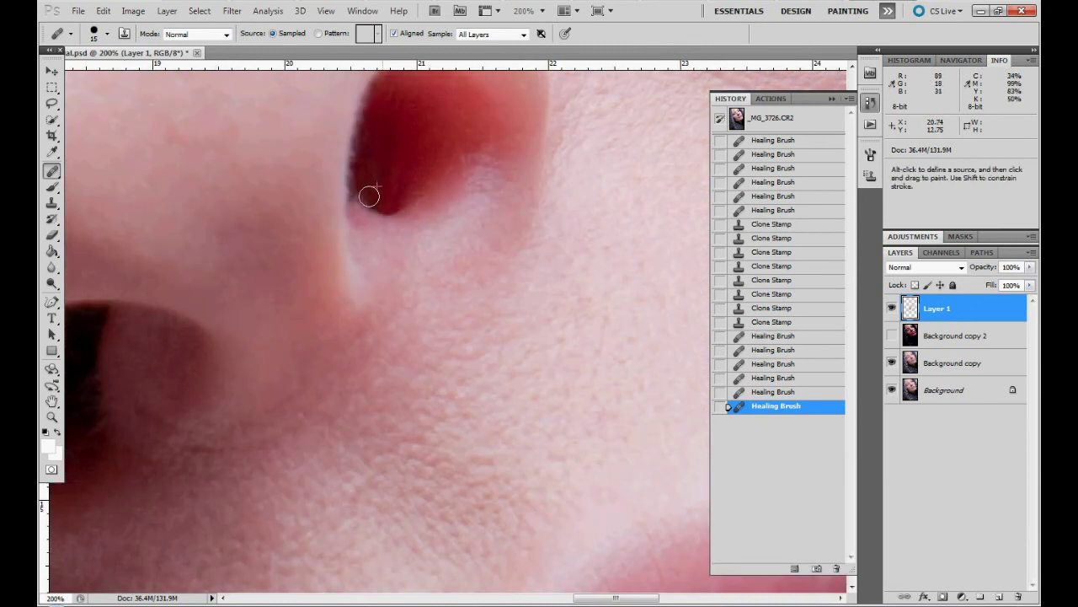
pyautogui.moveTo(369, 196); pyautogui.dragTo(397, 193)
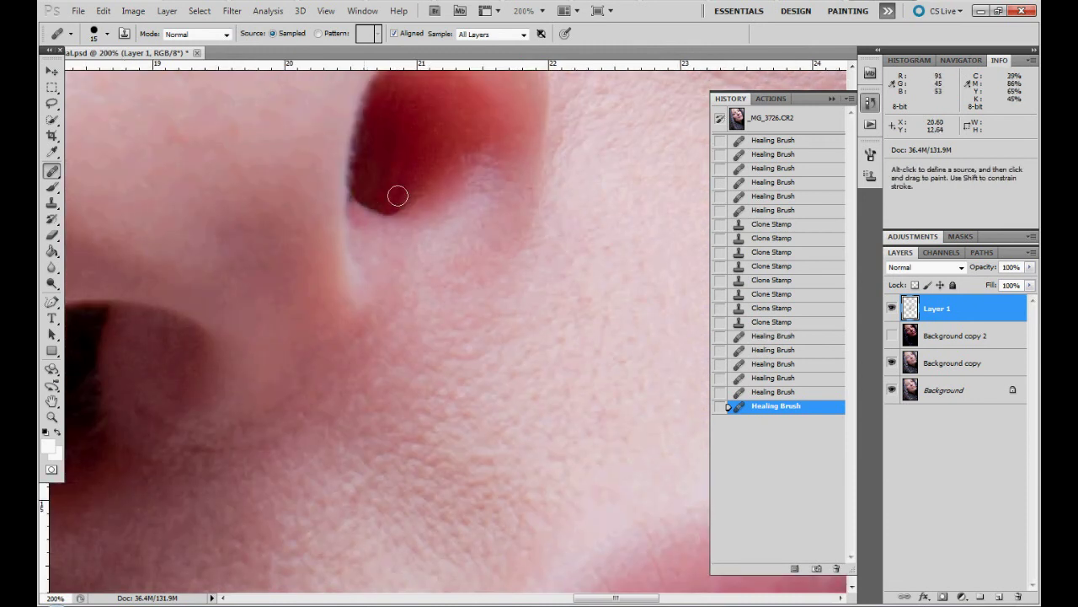
# Step: Rebuild the red nostril's dark lower edge and inner side with a 13 px Clone Stamp
pyautogui.click(51, 203)
pyautogui.keyDown('alt'); pyautogui.click(397, 200); pyautogui.keyUp('alt')
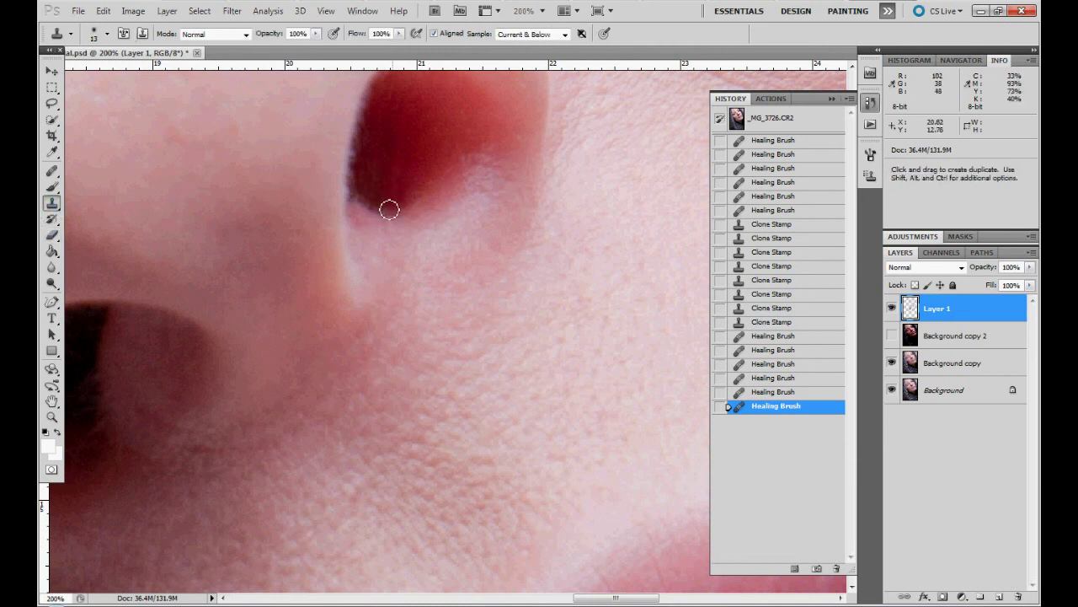
pyautogui.moveTo(388, 209)
pyautogui.mouseDown()
pyautogui.moveTo(368, 199)
pyautogui.moveTo(370, 180)
pyautogui.mouseUp()
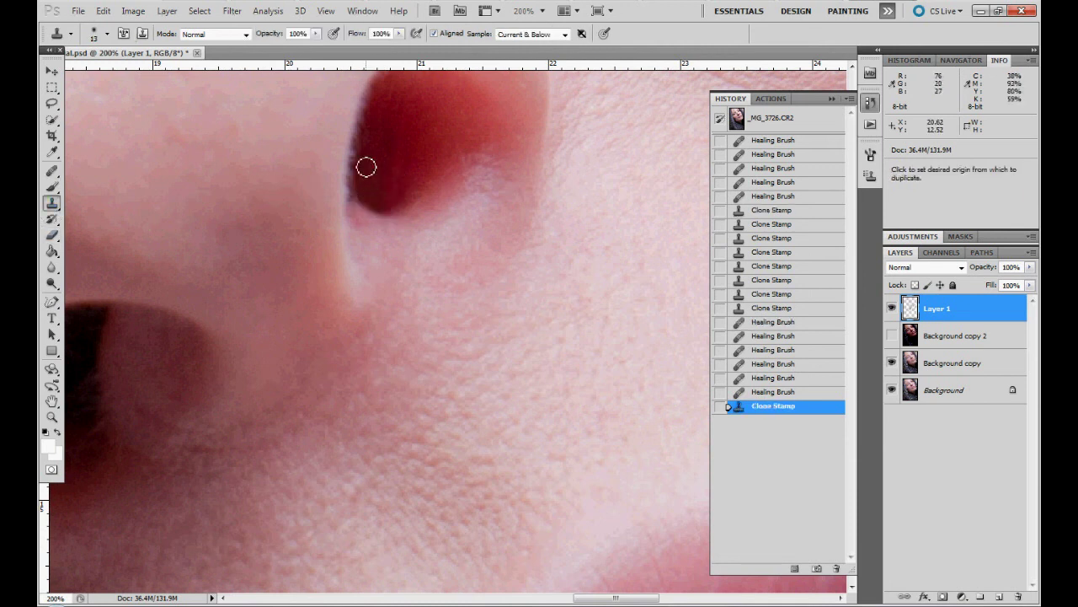
pyautogui.click(360, 160)
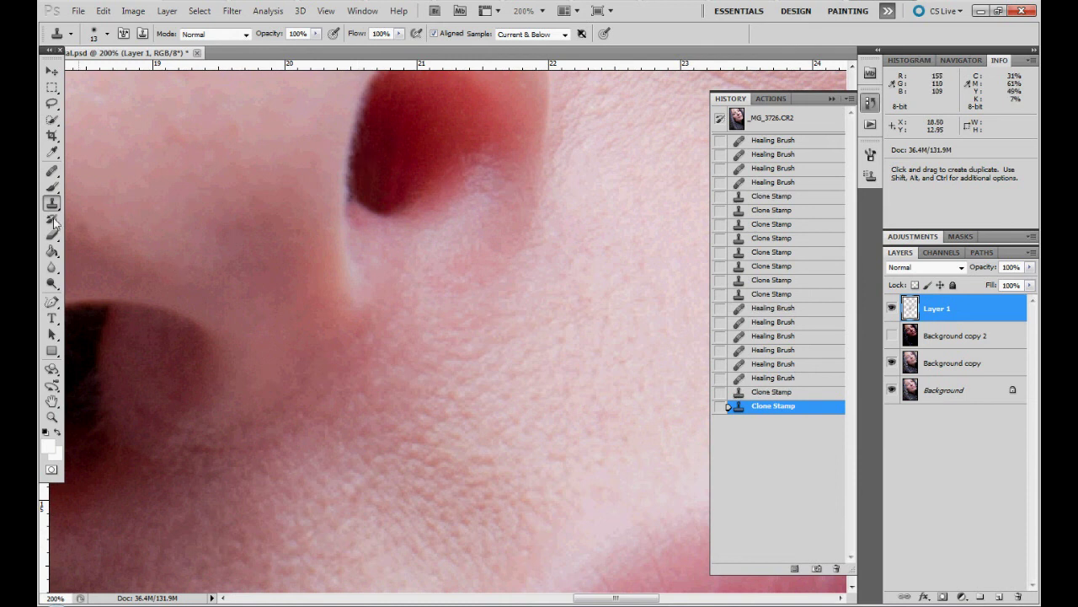
# Step: Heal the leftover spots and blotches across the red nostril's interior, blending the cloned areas with the 15 px Healing Brush
pyautogui.click(52, 172)
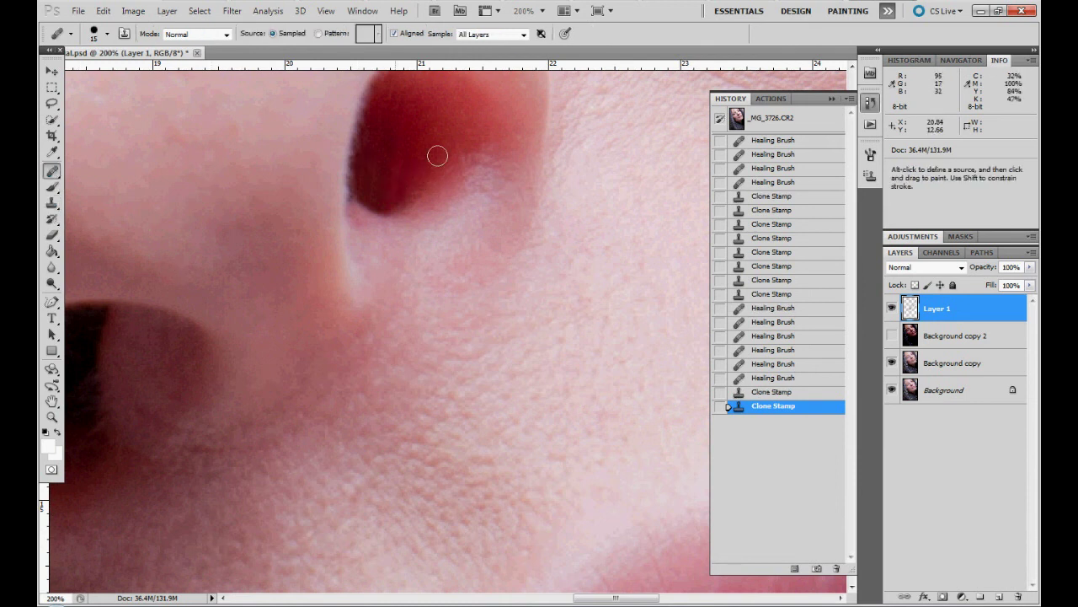
pyautogui.click(437, 156)
pyautogui.keyDown('alt'); pyautogui.click(409, 152); pyautogui.keyUp('alt')
pyautogui.moveTo(407, 169); pyautogui.dragTo(403, 185)
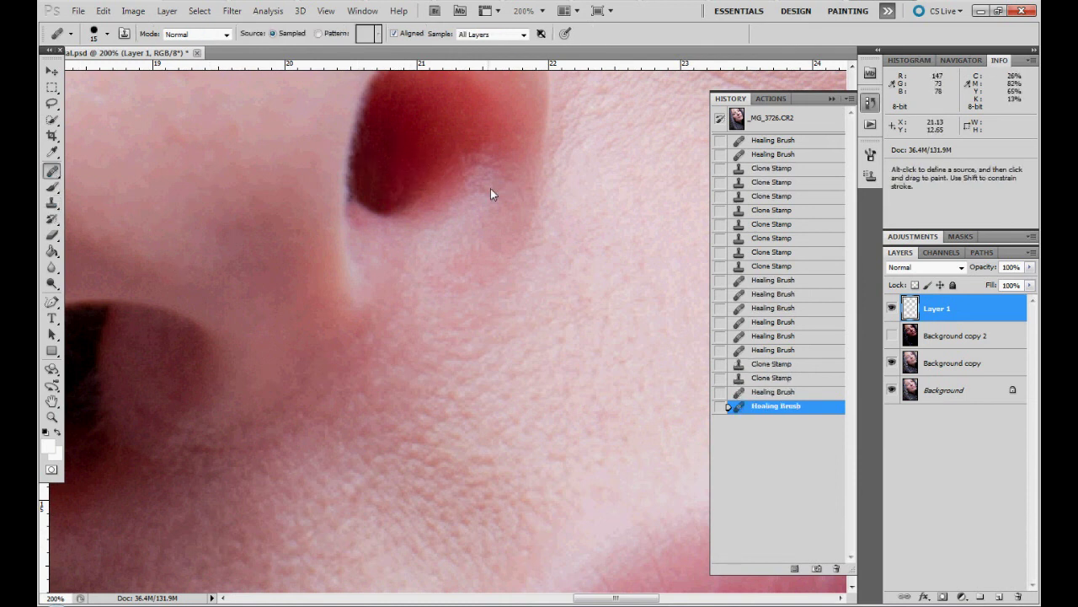
pyautogui.scroll(3, 414, 304)
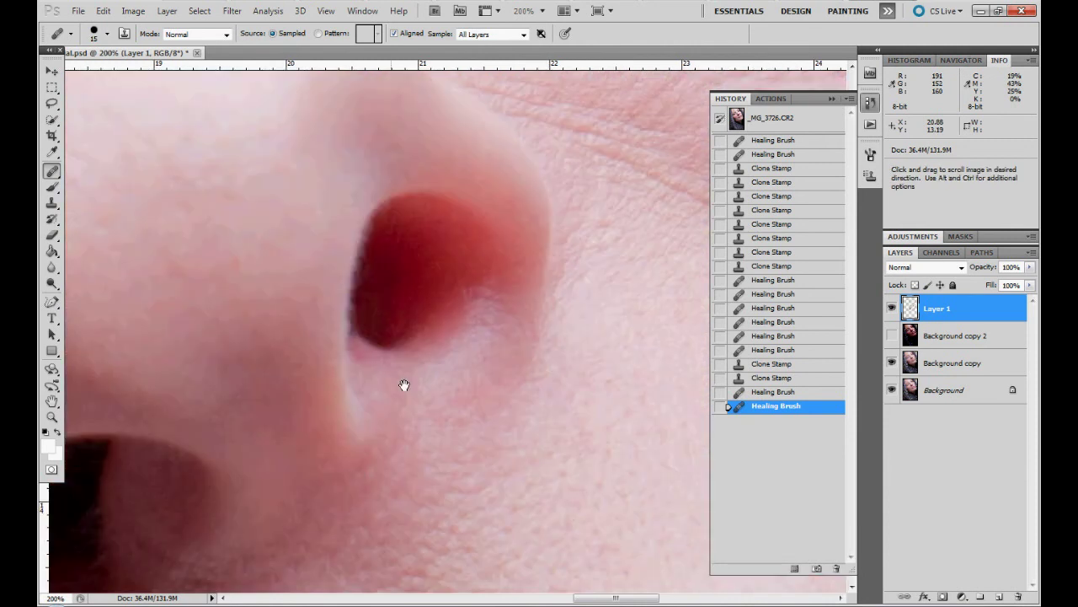
pyautogui.click(403, 225)
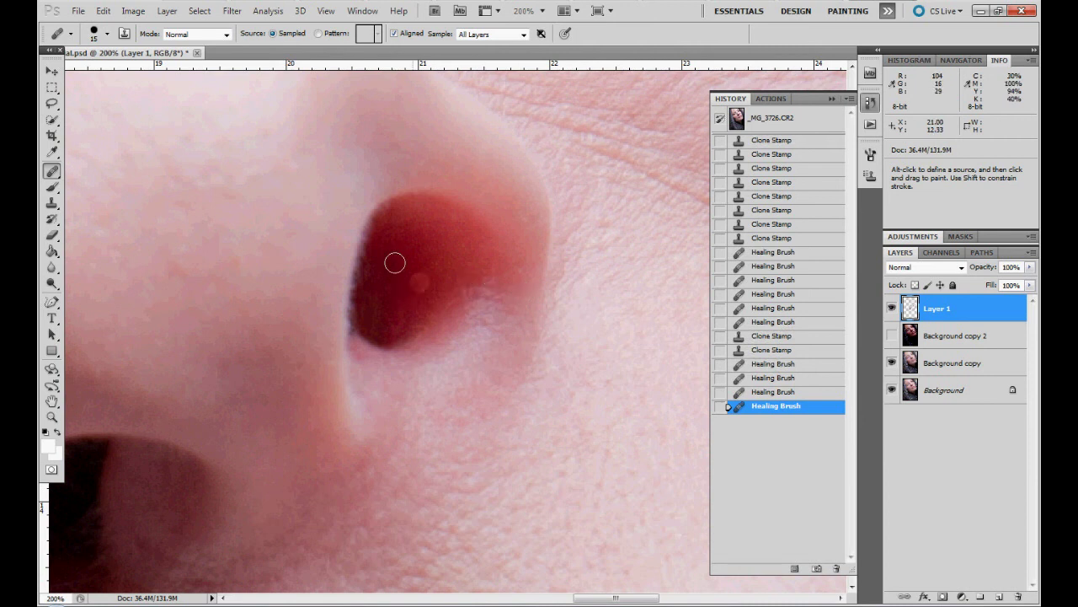
pyautogui.click(393, 261)
pyautogui.click(457, 312)
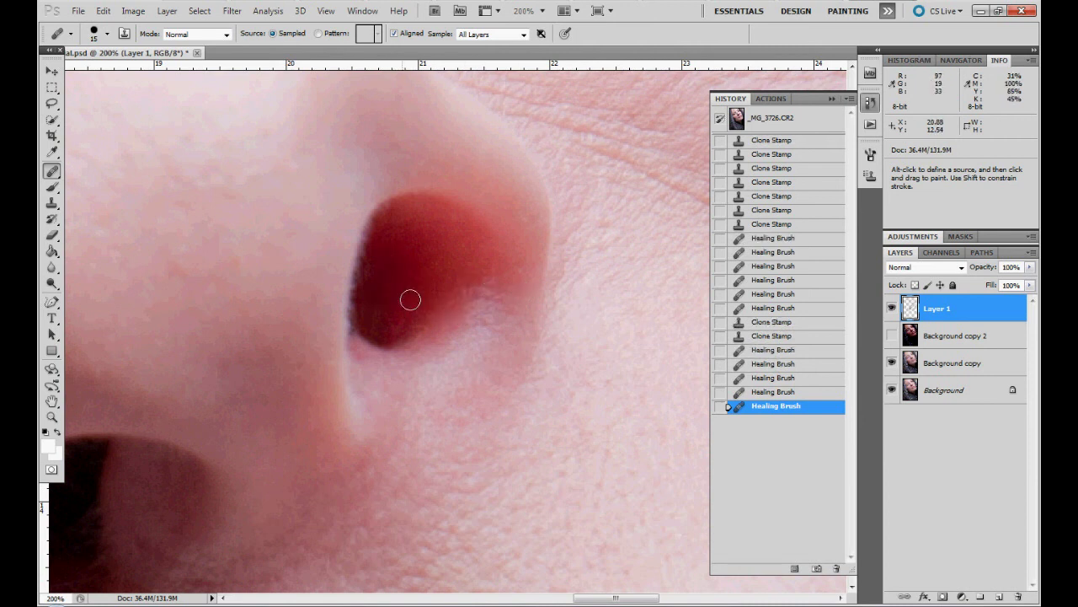
pyautogui.click(380, 313)
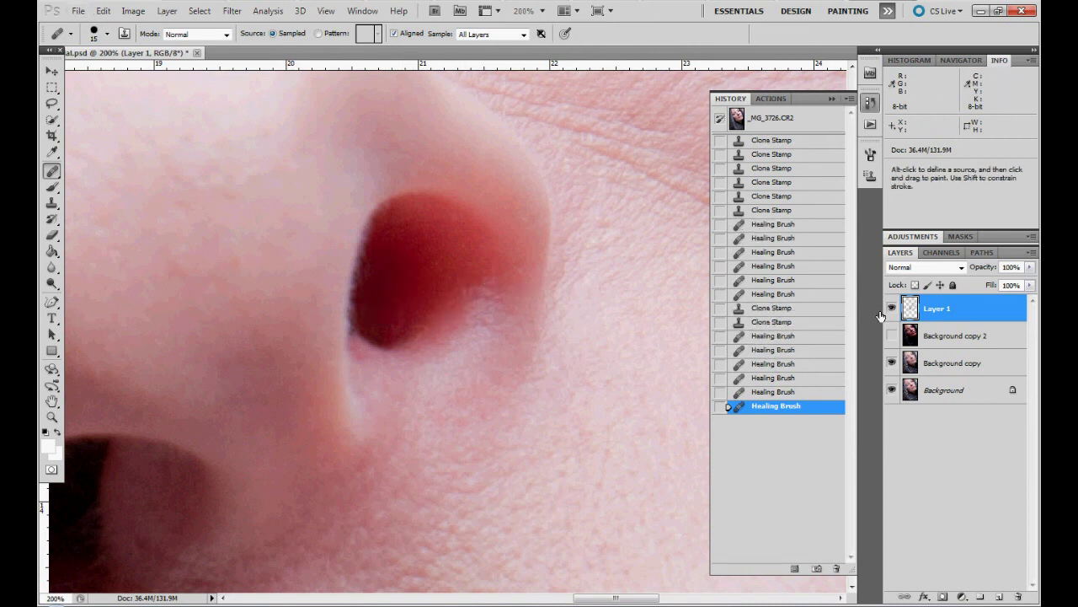
# Step: Compare the red nostril with and without the retouching by toggling the visibility of Layer 1
pyautogui.click(892, 309)
pyautogui.click(893, 309)
pyautogui.click(892, 309)
pyautogui.click(892, 308)
# Step: Heal the fine light hairs in the black part of the other nostril, sampling clean dark areas within it
pyautogui.moveTo(301, 451); pyautogui.dragTo(600, 242)
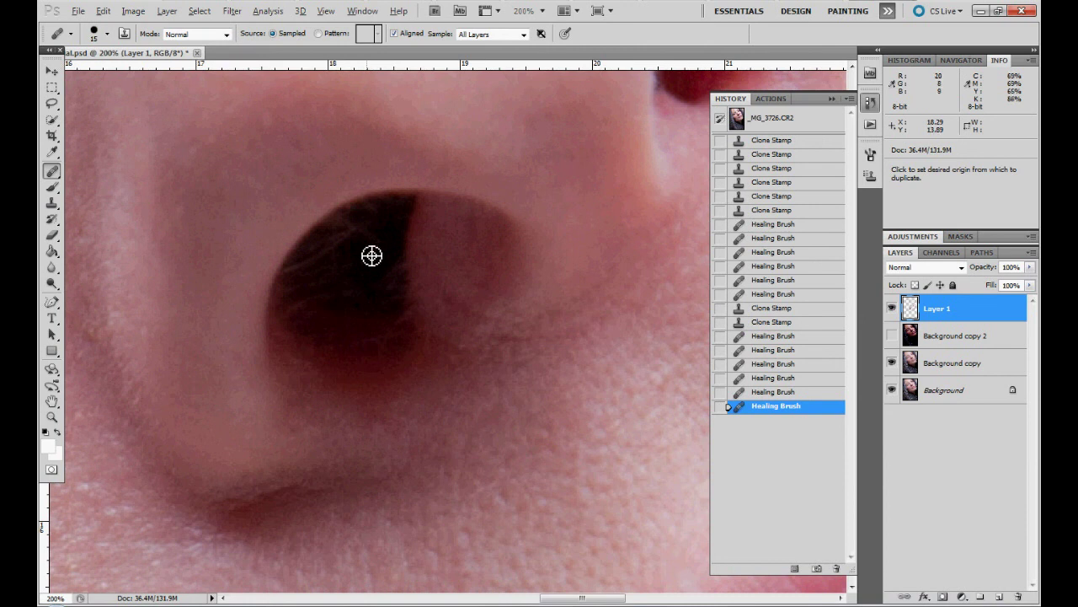
pyautogui.moveTo(343, 241); pyautogui.dragTo(339, 263)
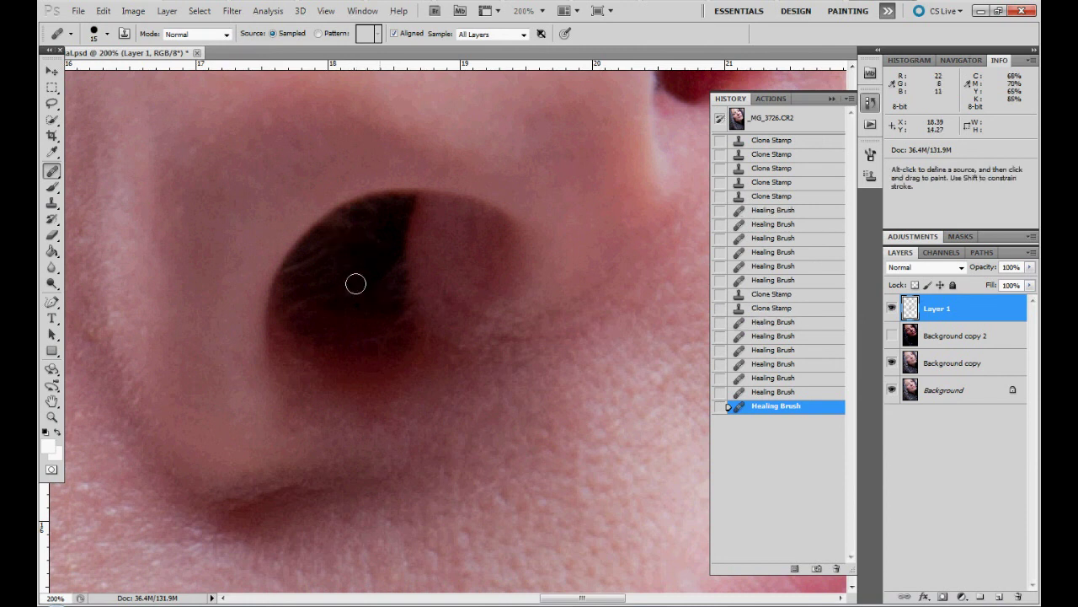
pyautogui.keyDown('alt'); pyautogui.click(352, 270); pyautogui.keyUp('alt')
pyautogui.moveTo(319, 255); pyautogui.dragTo(355, 239)
pyautogui.keyDown('alt'); pyautogui.click(354, 256); pyautogui.keyUp('alt')
pyautogui.moveTo(340, 283); pyautogui.dragTo(301, 290)
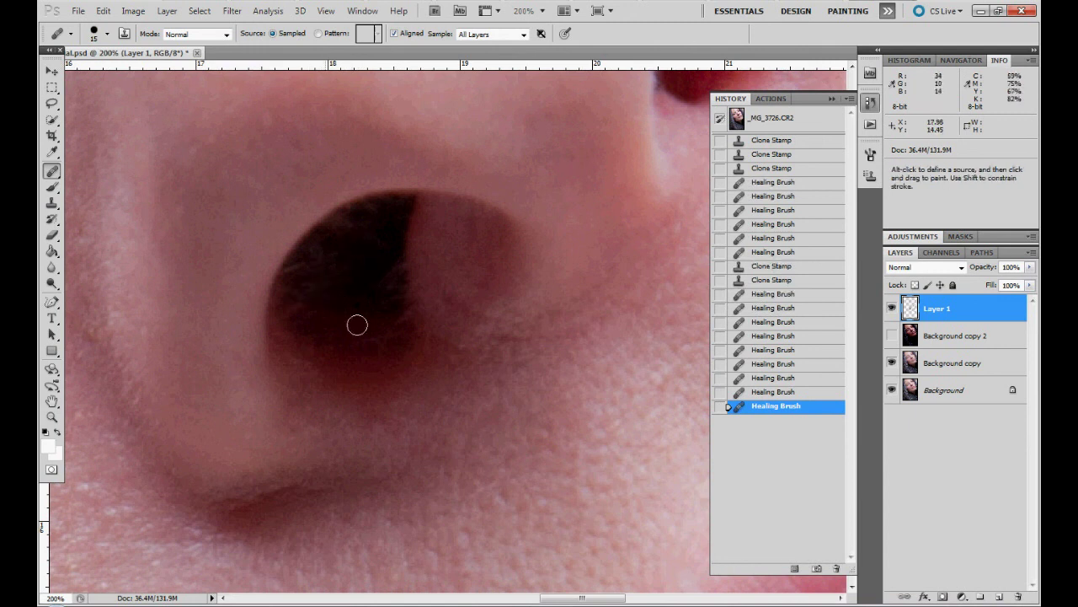
# Step: Clone clean black texture over the remaining hairs inside the dark nostril with a 13 px Clone Stamp
pyautogui.click(52, 202)
pyautogui.keyDown('alt'); pyautogui.click(363, 258); pyautogui.keyUp('alt')
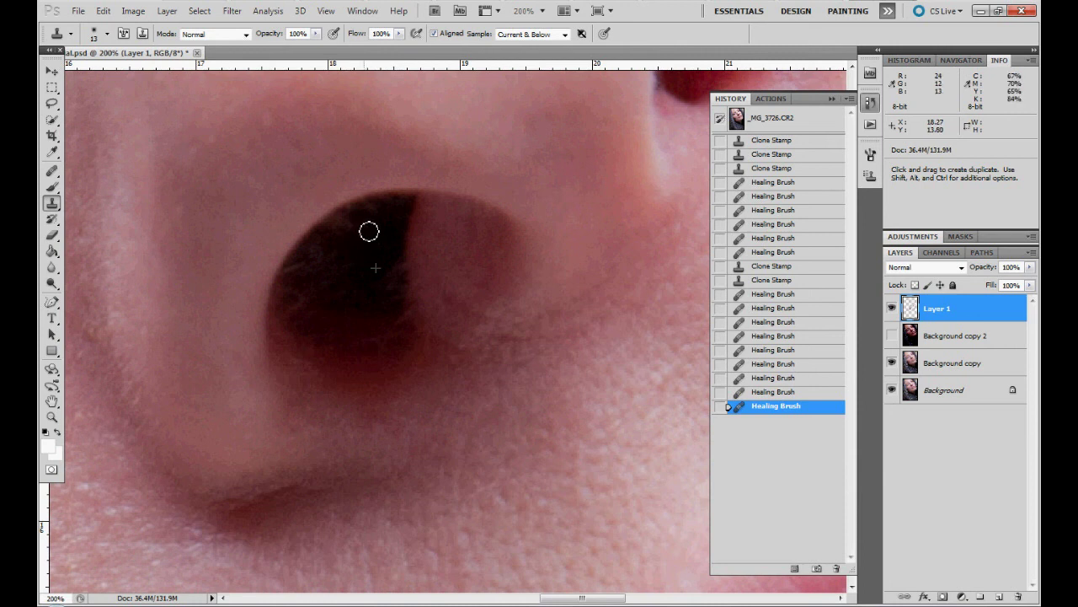